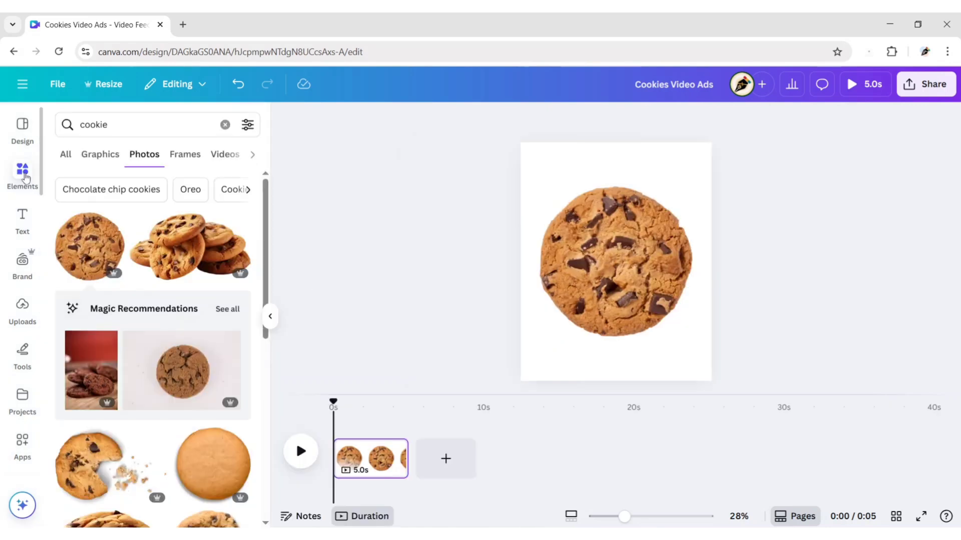
# Step: Add a square shape from the elements library and move it to the page's upper-left corner
pyautogui.click(225, 124)
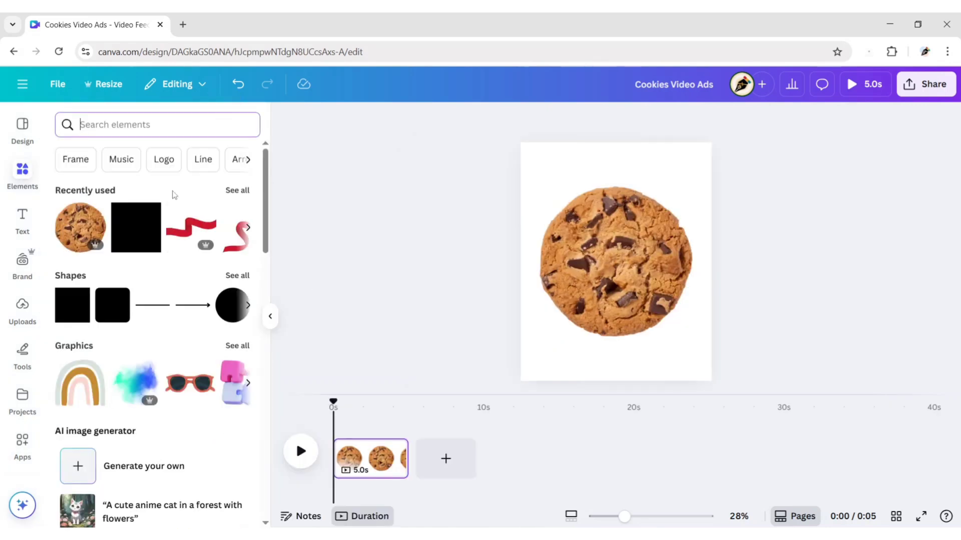
pyautogui.click(66, 314)
pyautogui.click(270, 316)
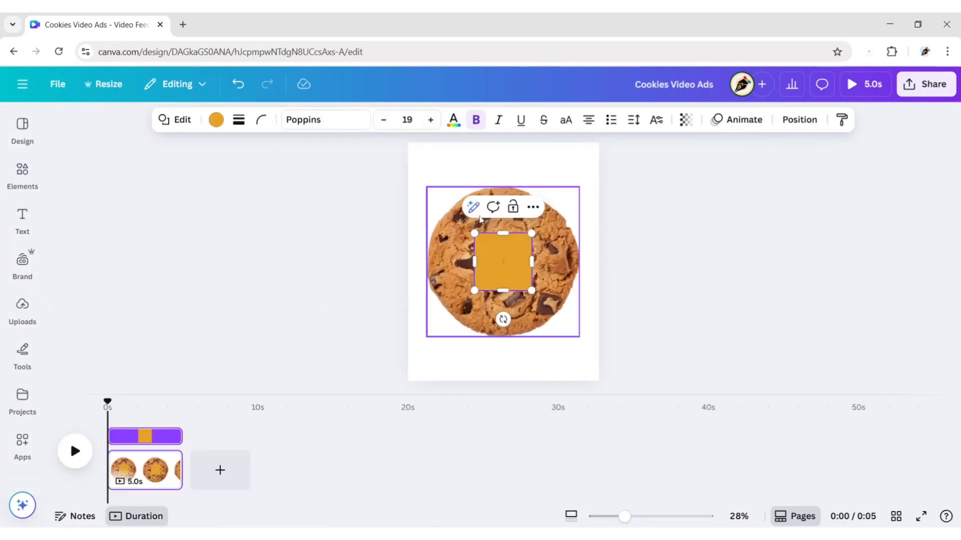
pyautogui.moveTo(506, 267); pyautogui.dragTo(452, 181)
# Step: Fill the square with the dark brown #57322a sampled from the cookie photo
pyautogui.click(217, 121)
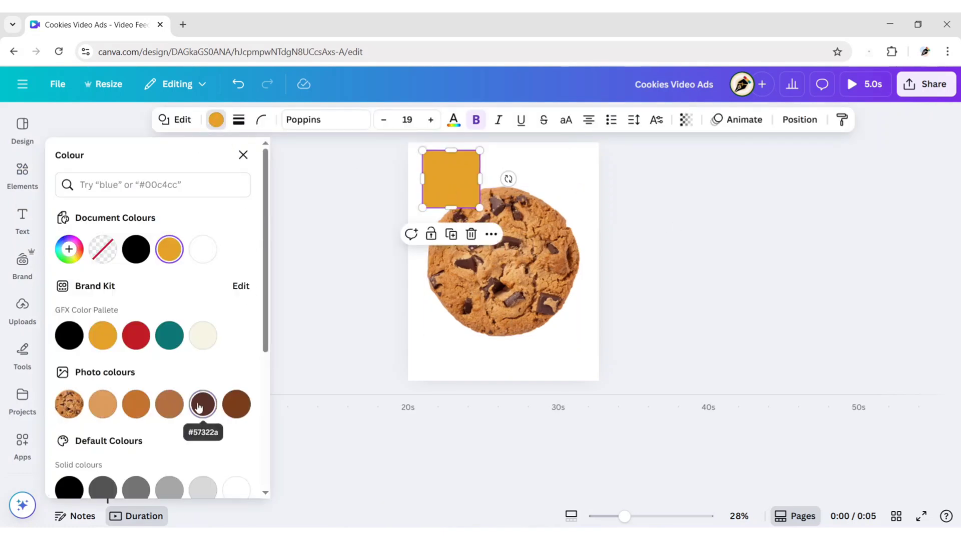
pyautogui.click(202, 404)
pyautogui.press('Escape')
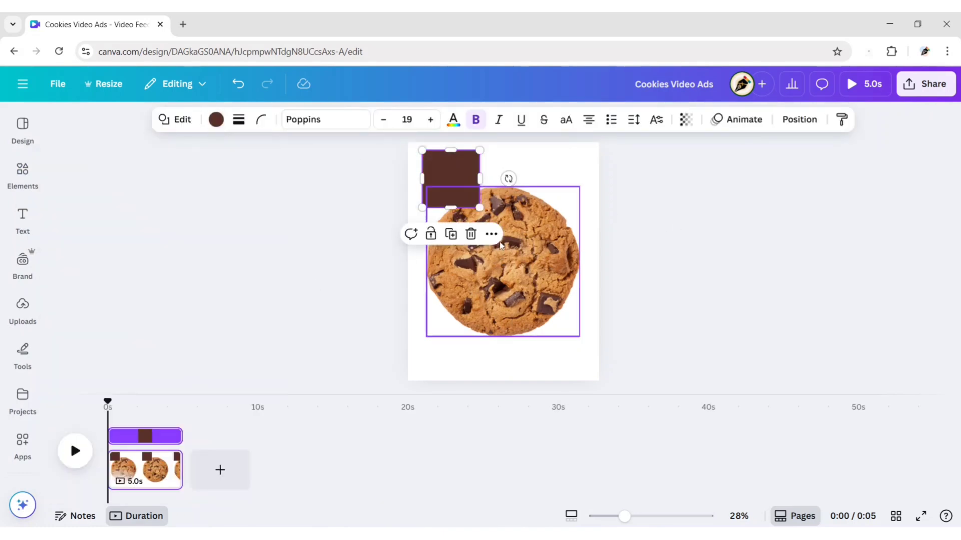
pyautogui.click(698, 263)
# Step: Shrink the cookie photo and move it into the page's lower-right corner, partly off the page
pyautogui.click(550, 262)
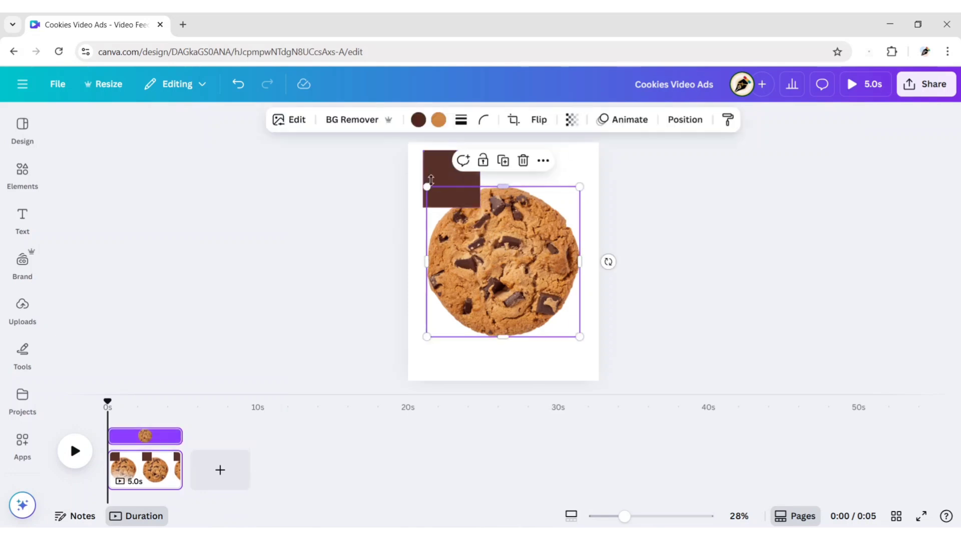
pyautogui.moveTo(427, 187); pyautogui.dragTo(483, 242)
pyautogui.moveTo(521, 276); pyautogui.dragTo(563, 329)
# Step: Align the brown square with the page's upper-left corner and stretch it to about 1080 by 749 px
pyautogui.click(464, 165)
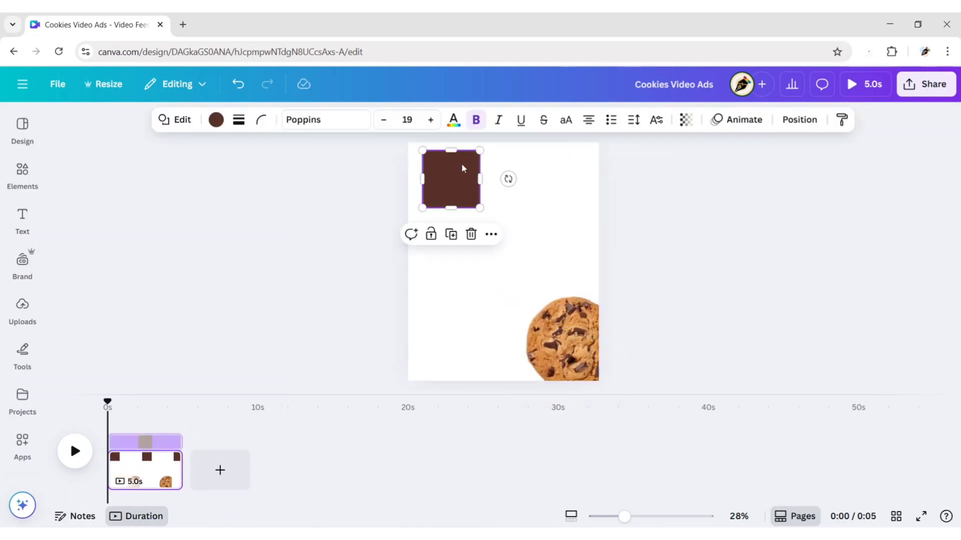
pyautogui.moveTo(450, 174); pyautogui.dragTo(435, 167)
pyautogui.moveTo(463, 198); pyautogui.dragTo(598, 268)
pyautogui.moveTo(508, 273); pyautogui.dragTo(531, 274)
pyautogui.click(676, 251)
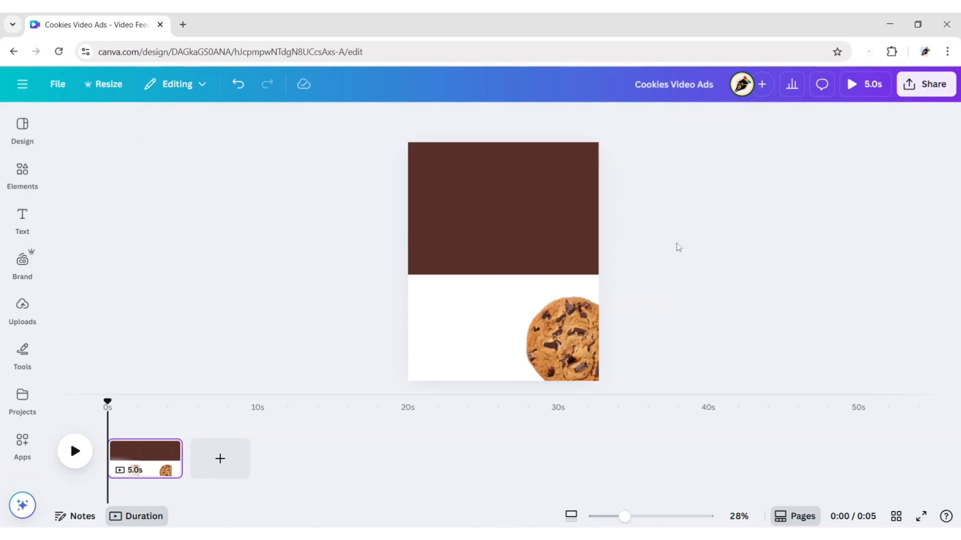
# Step: Duplicate the brown rectangle and fit the copy to fill the page area below it
pyautogui.click(465, 187)
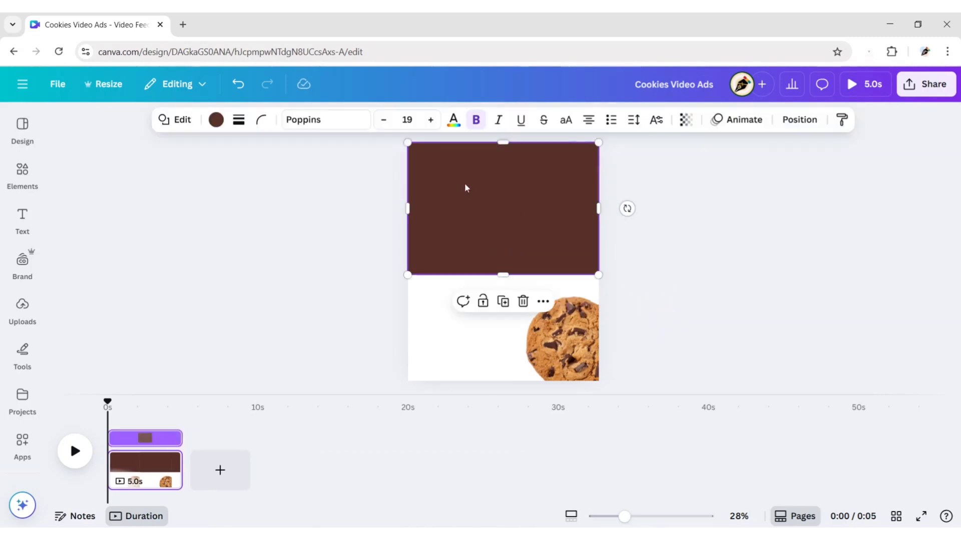
pyautogui.click(503, 302)
pyautogui.moveTo(496, 221); pyautogui.dragTo(489, 298)
pyautogui.moveTo(503, 251); pyautogui.dragTo(503, 276)
# Step: Change the lower rectangle's fill to the light cream colour #FFE9D3
pyautogui.click(216, 120)
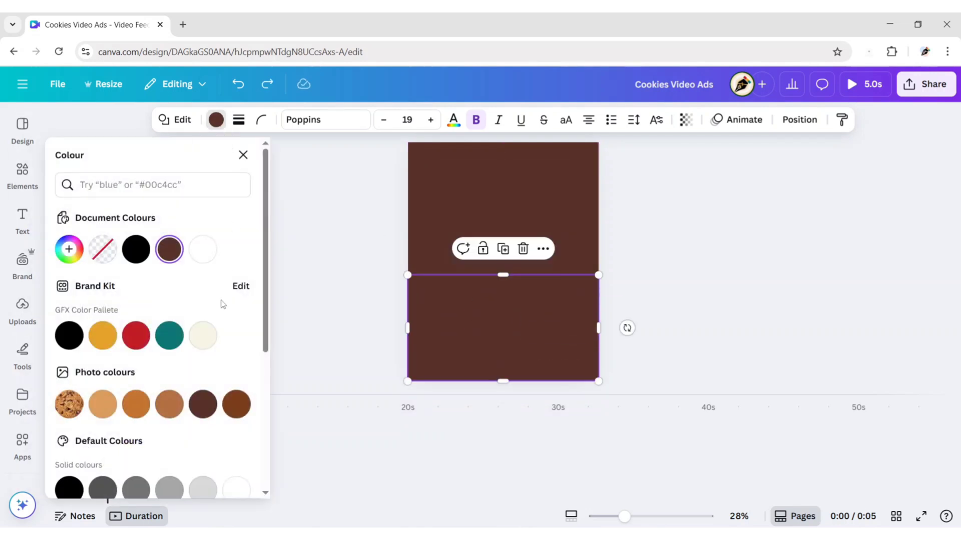
pyautogui.click(104, 405)
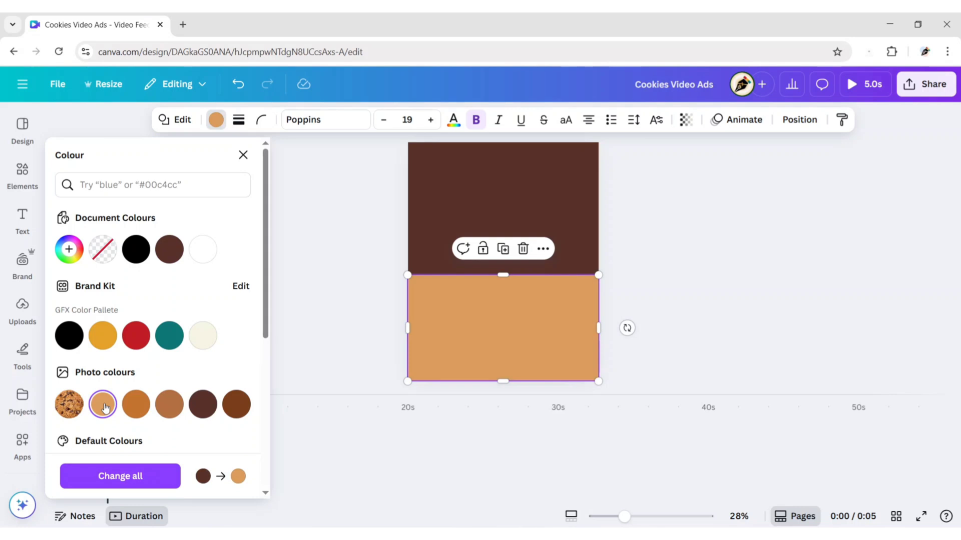
pyautogui.click(69, 249)
pyautogui.moveTo(168, 318); pyautogui.dragTo(96, 283)
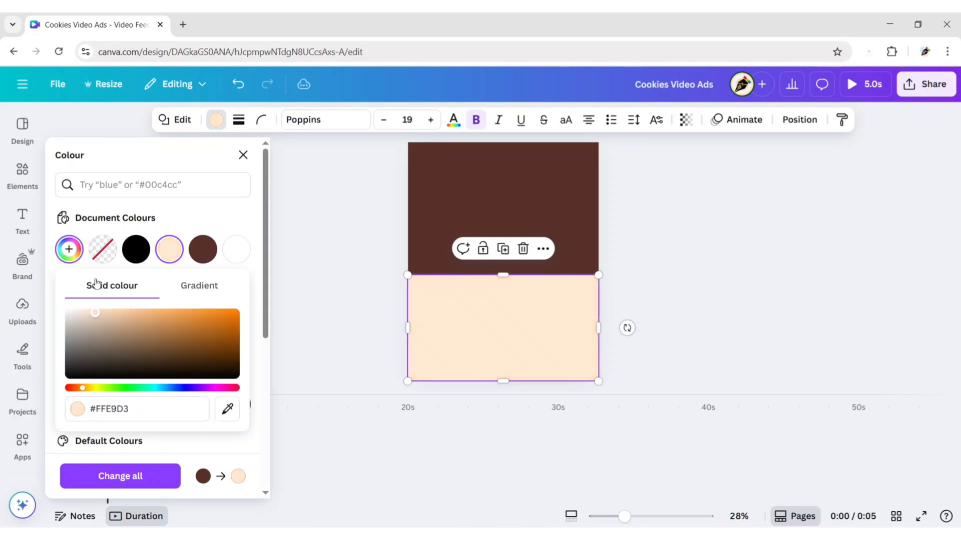
pyautogui.click(341, 258)
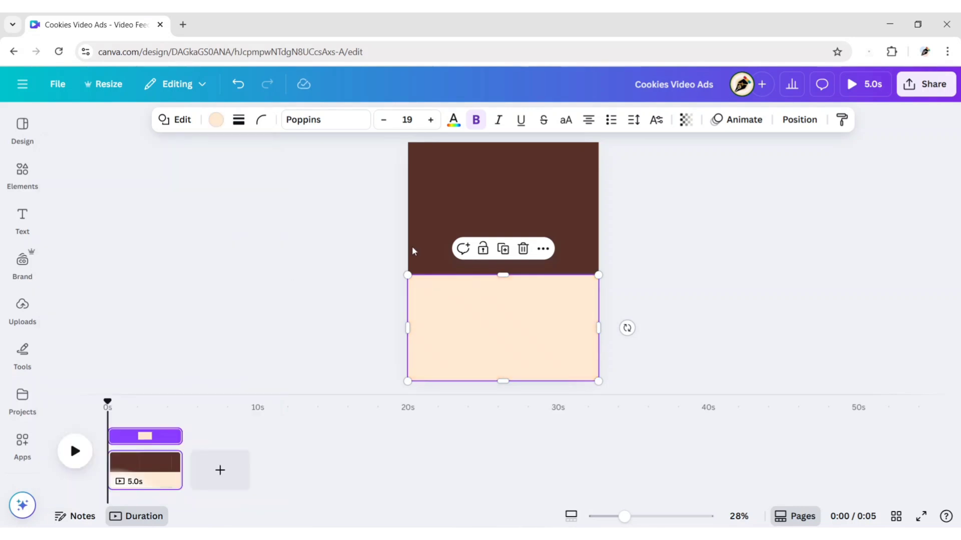
# Step: Move the cookie layer above both background rectangles in the layer order
pyautogui.click(694, 231)
pyautogui.click(573, 223)
pyautogui.click(798, 119)
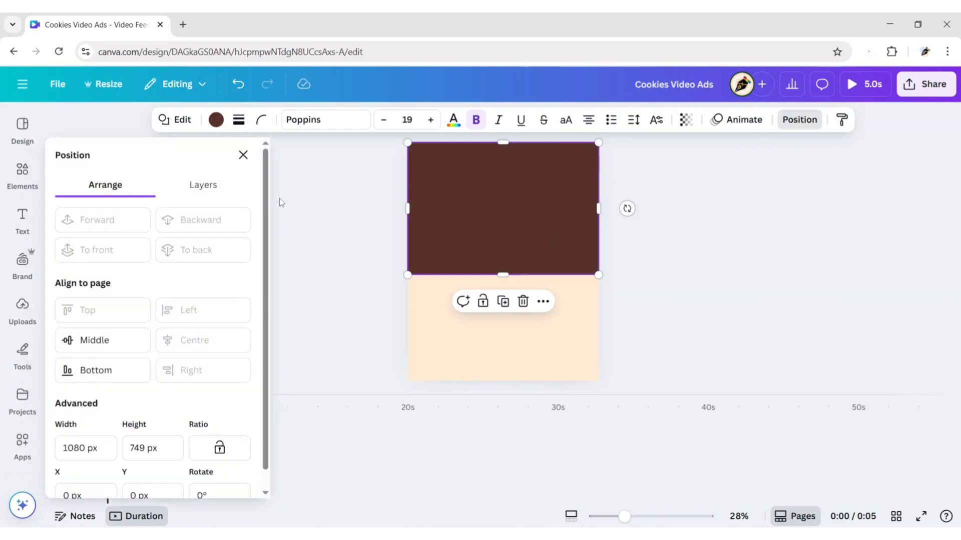
pyautogui.click(210, 185)
pyautogui.moveTo(150, 340); pyautogui.dragTo(150, 263)
pyautogui.click(341, 285)
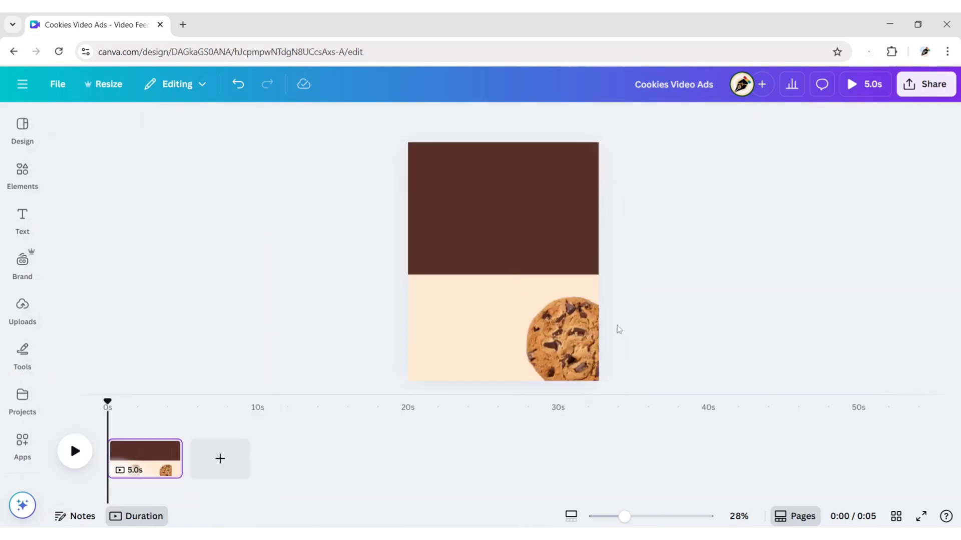
# Step: Move the cookie to the lower middle of the page so it extends past the page's bottom edge
pyautogui.moveTo(617, 328); pyautogui.dragTo(500, 373)
pyautogui.click(645, 281)
pyautogui.click(503, 333)
pyautogui.click(733, 300)
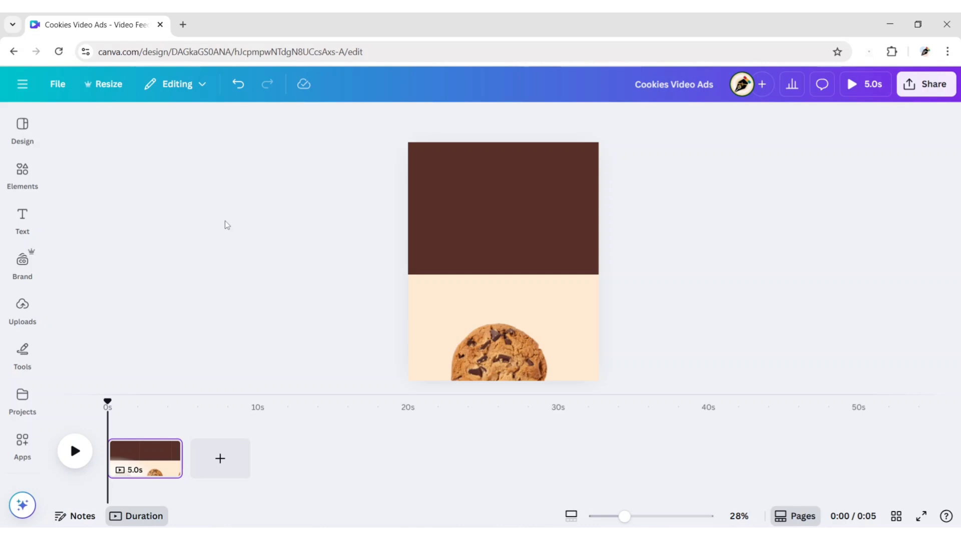
# Step: Search the element graphics for "gradient shadow" and insert the green fading gradient on the page
pyautogui.click(22, 174)
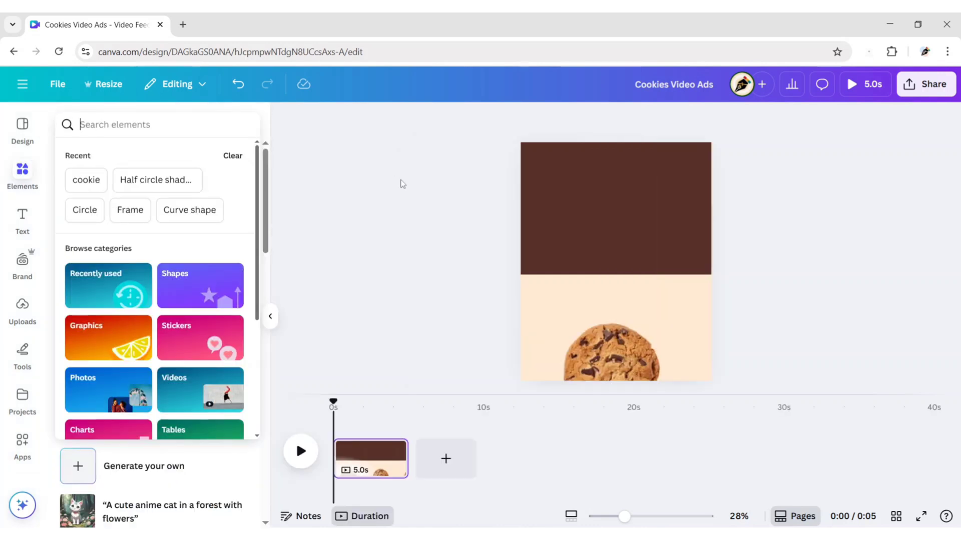
pyautogui.write('gradient shadow')
pyautogui.press('Return')
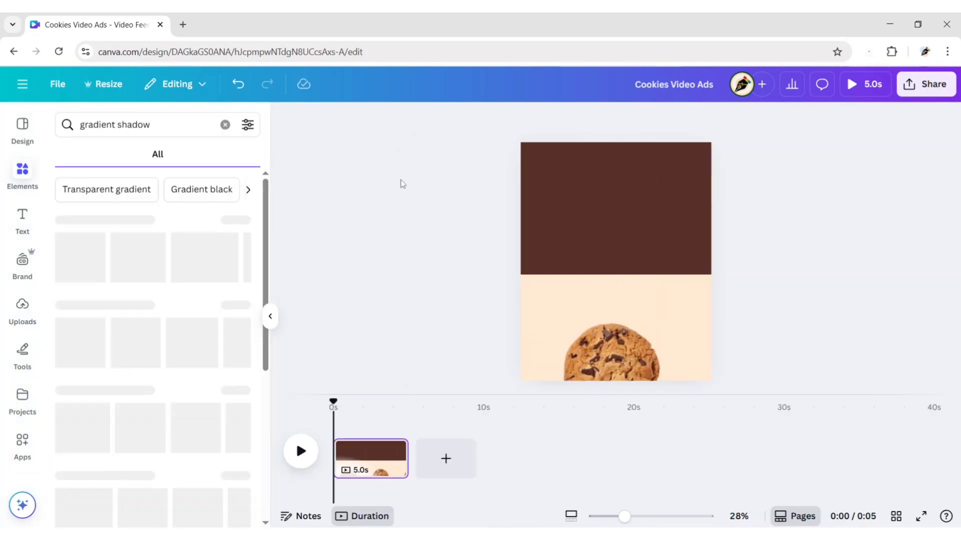
pyautogui.click(101, 156)
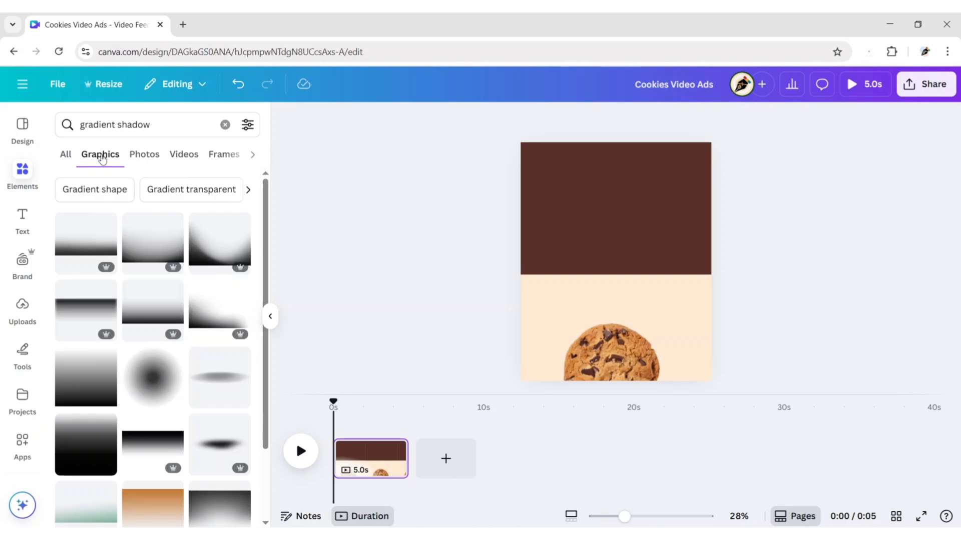
pyautogui.scroll(-2, 173, 265)
pyautogui.click(98, 437)
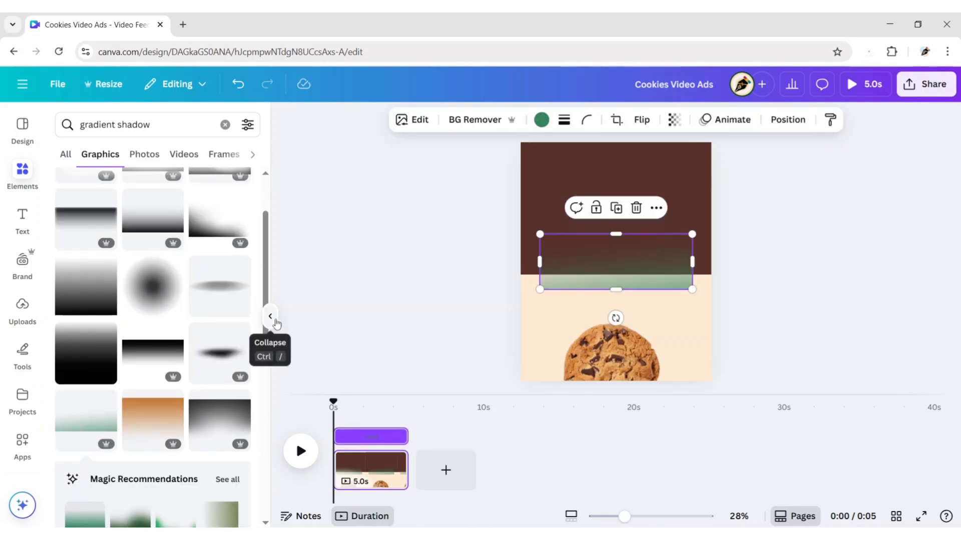
pyautogui.click(270, 316)
# Step: Apply a custom Duotone effect to the gradient, using the background's dark brown for both highlights and shadows
pyautogui.click(303, 120)
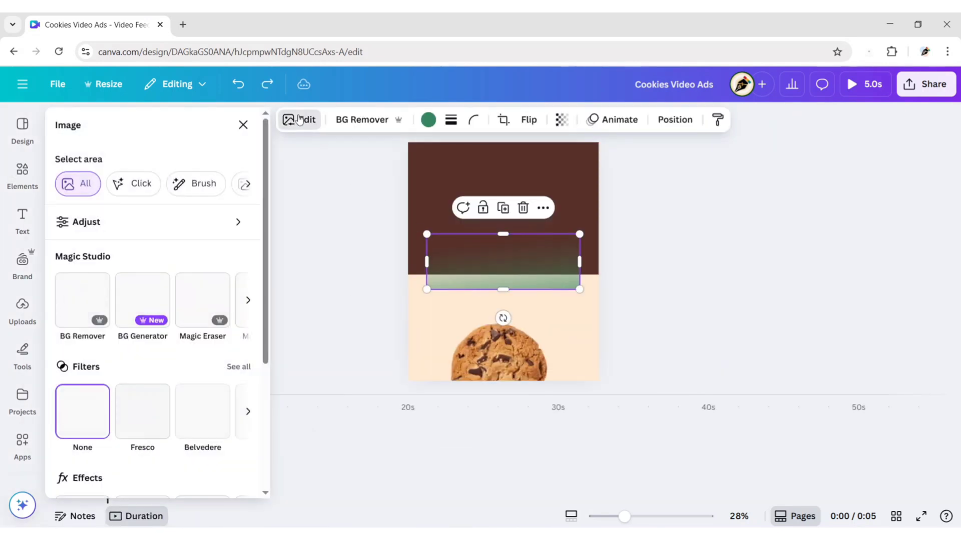
pyautogui.scroll(-2, 150, 300)
pyautogui.click(141, 400)
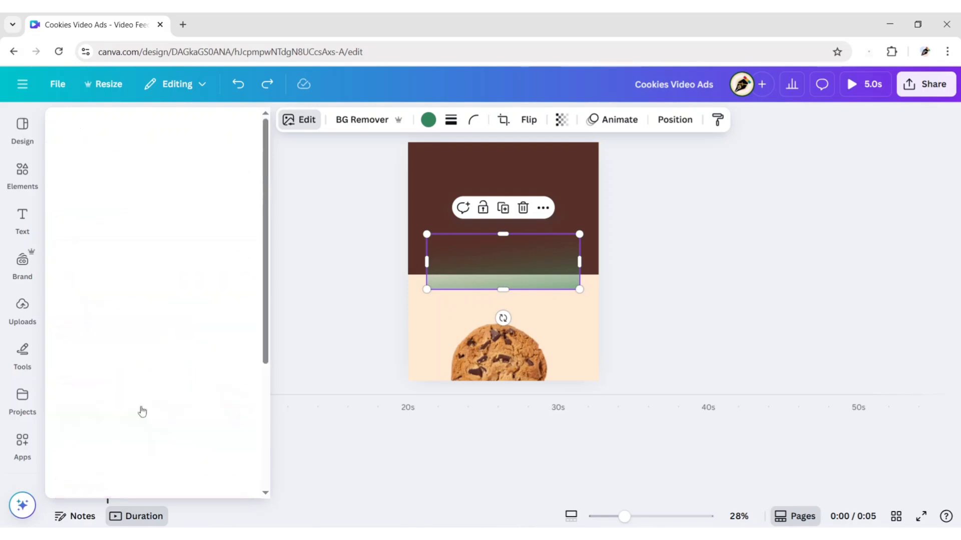
pyautogui.click(77, 272)
pyautogui.click(245, 331)
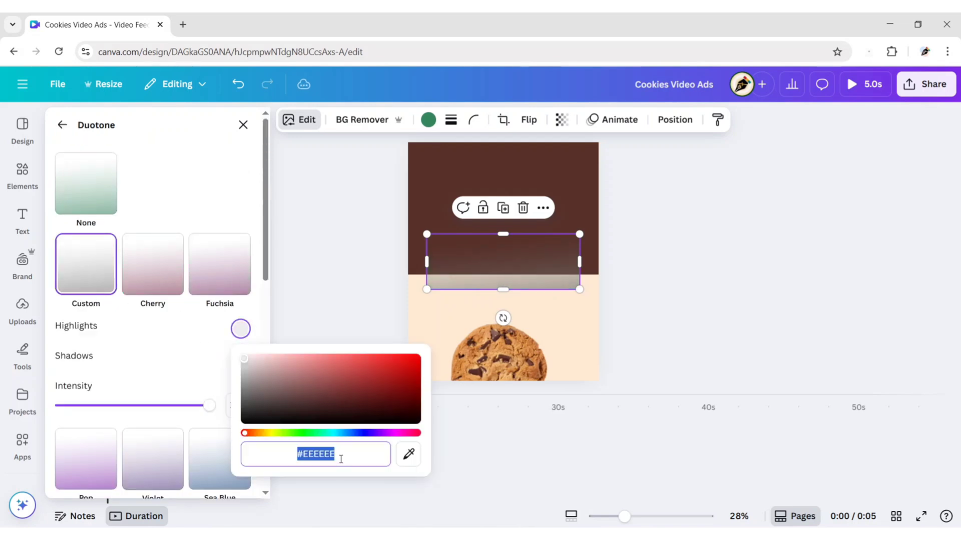
pyautogui.write('#5F3224')
pyautogui.click(189, 337)
pyautogui.click(242, 362)
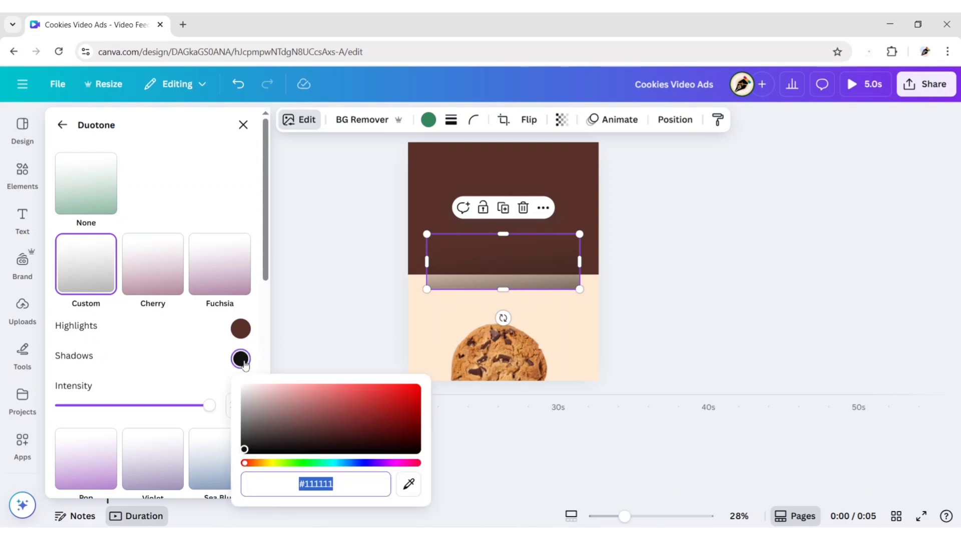
pyautogui.hotkey('ctrl', 'v')
pyautogui.click(296, 304)
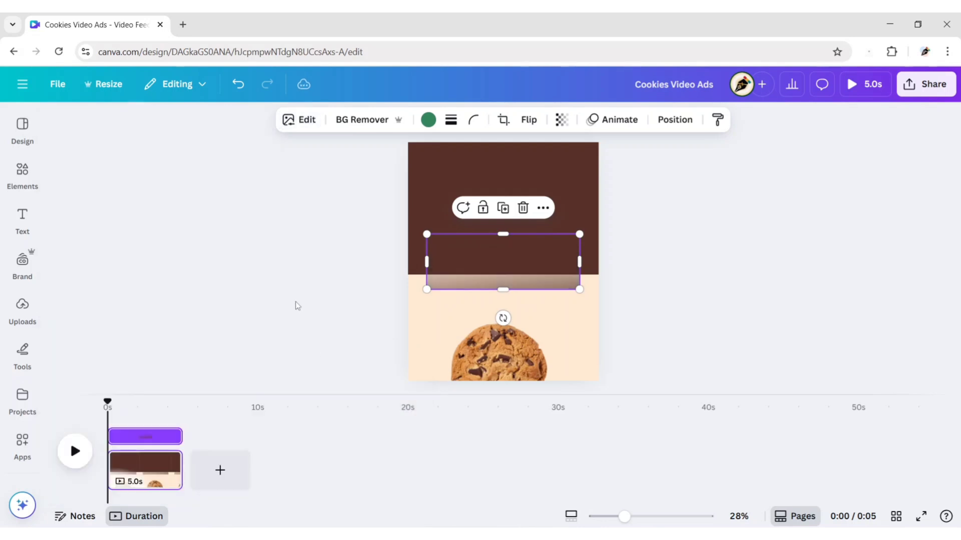
# Step: Rotate the gradient upside down, placing it over the brown block's lower edge and enlarging it to the page width
pyautogui.moveTo(501, 317); pyautogui.dragTo(502, 207)
pyautogui.moveTo(513, 254); pyautogui.dragTo(495, 267)
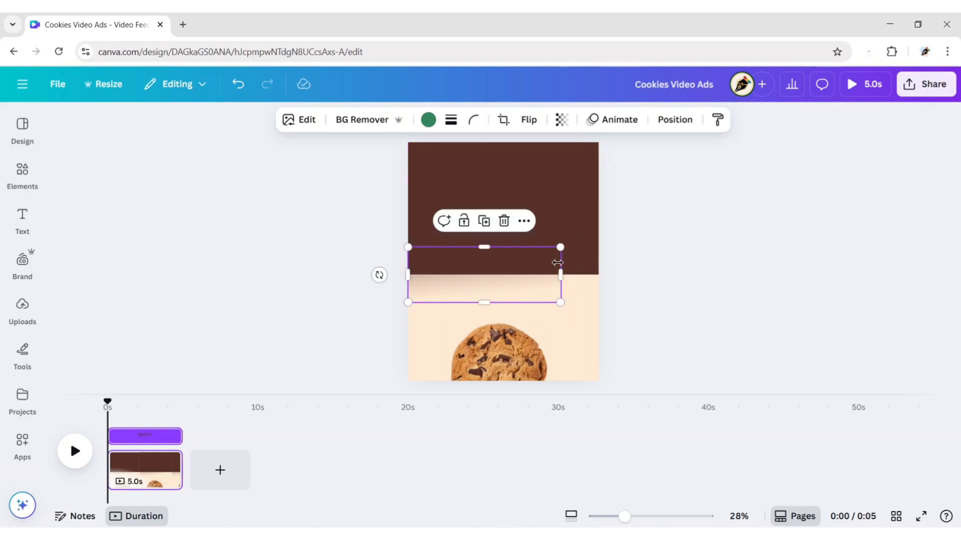
pyautogui.moveTo(575, 241); pyautogui.dragTo(612, 226)
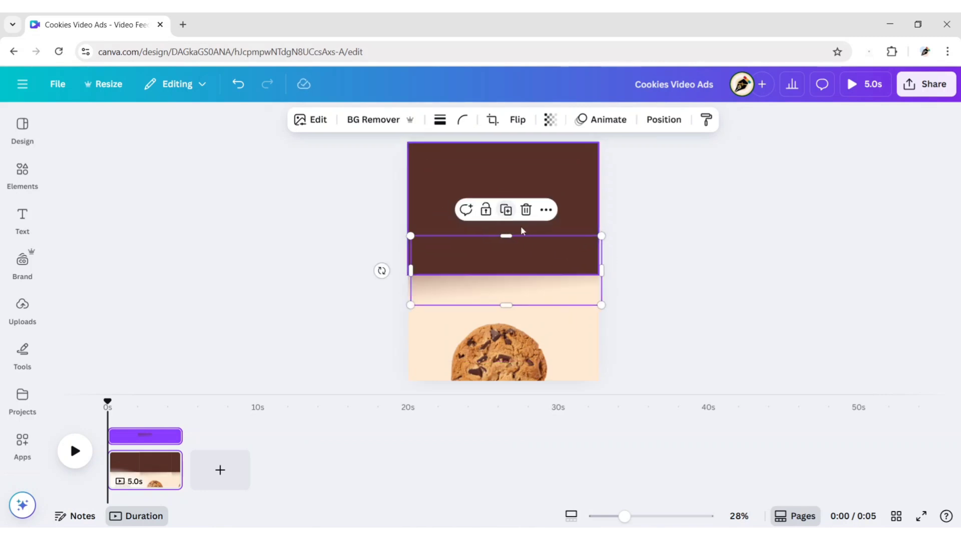
# Step: Align the gradient with the page sides and stack duplicates of it to deepen the shadow below the brown block
pyautogui.moveTo(521, 266)
pyautogui.mouseDown()
pyautogui.moveTo(517, 282)
pyautogui.moveTo(521, 272)
pyautogui.moveTo(498, 282)
pyautogui.moveTo(504, 274)
pyautogui.moveTo(506, 294)
pyautogui.moveTo(511, 274)
pyautogui.moveTo(514, 281)
pyautogui.mouseUp()
pyautogui.click(644, 267)
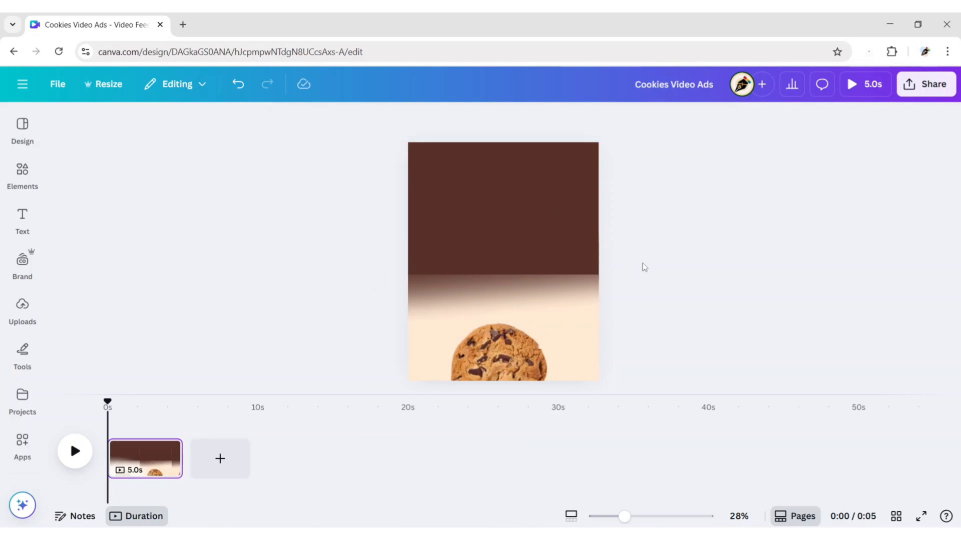
# Step: Select all six gradient layers and group them
pyautogui.click(514, 287)
pyautogui.click(675, 121)
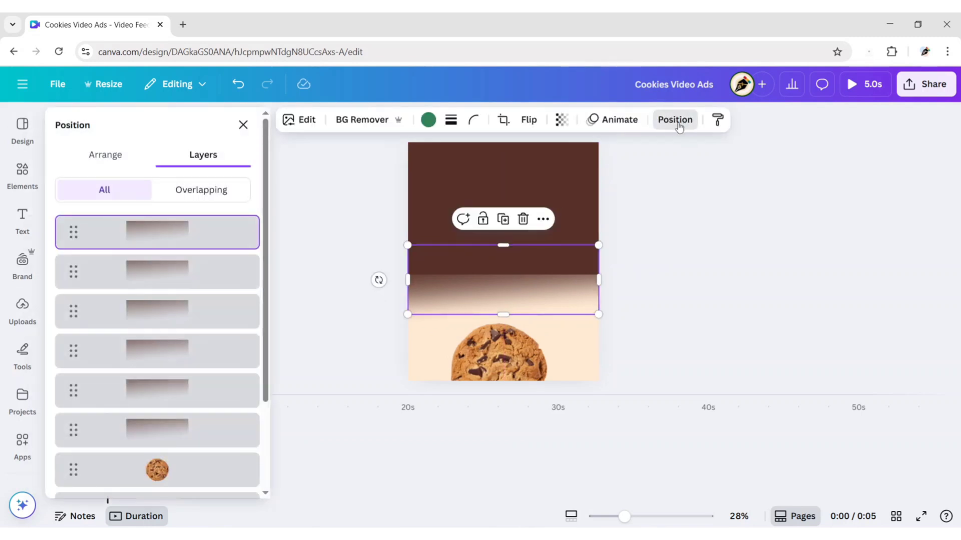
pyautogui.keyDown('shift'); pyautogui.click(195, 313); pyautogui.keyUp('shift')
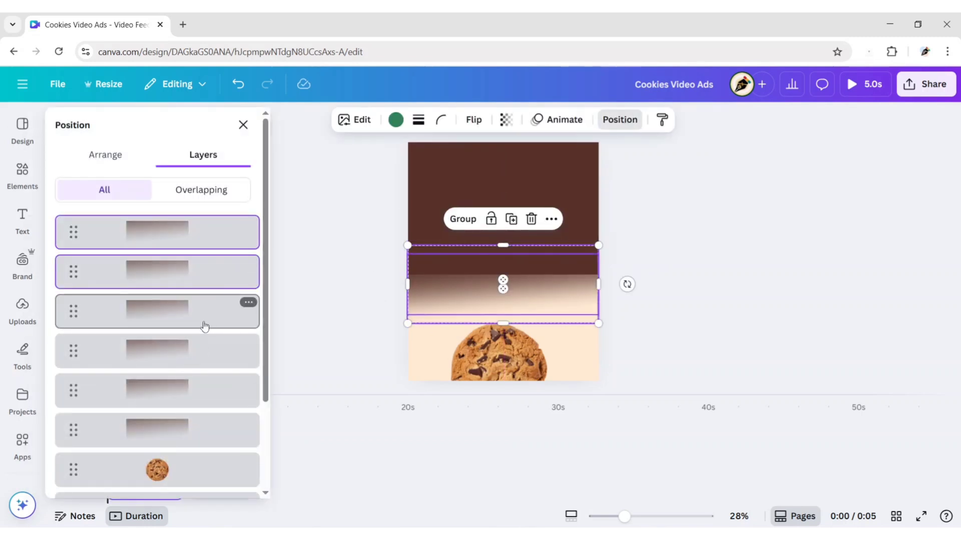
pyautogui.keyDown('shift'); pyautogui.click(207, 351); pyautogui.keyUp('shift')
pyautogui.keyDown('shift'); pyautogui.click(212, 391); pyautogui.keyUp('shift')
pyautogui.keyDown('shift'); pyautogui.click(214, 428); pyautogui.keyUp('shift')
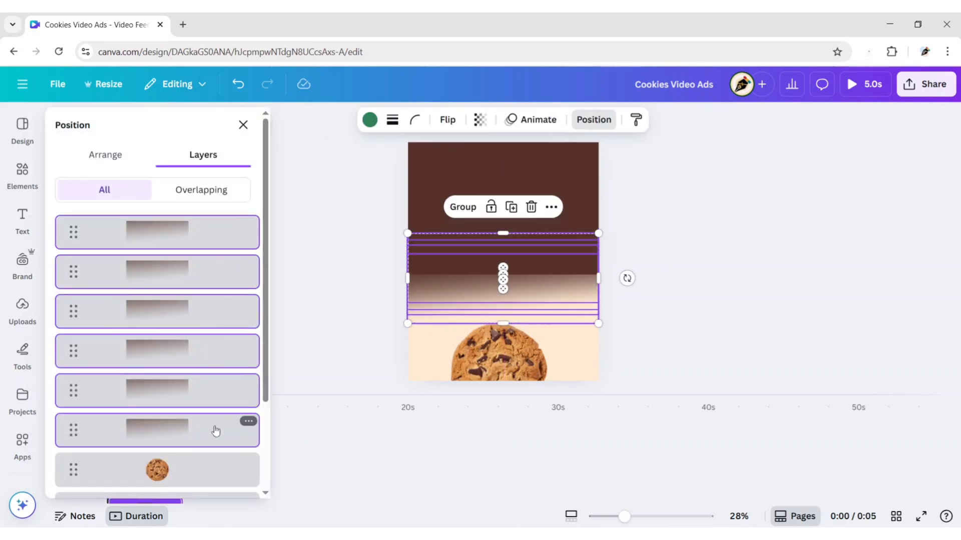
pyautogui.click(462, 207)
# Step: Group the gradient group with the cream and brown rectangles, and bring the cookie layer to the front
pyautogui.keyDown('shift'); pyautogui.click(174, 309); pyautogui.keyUp('shift')
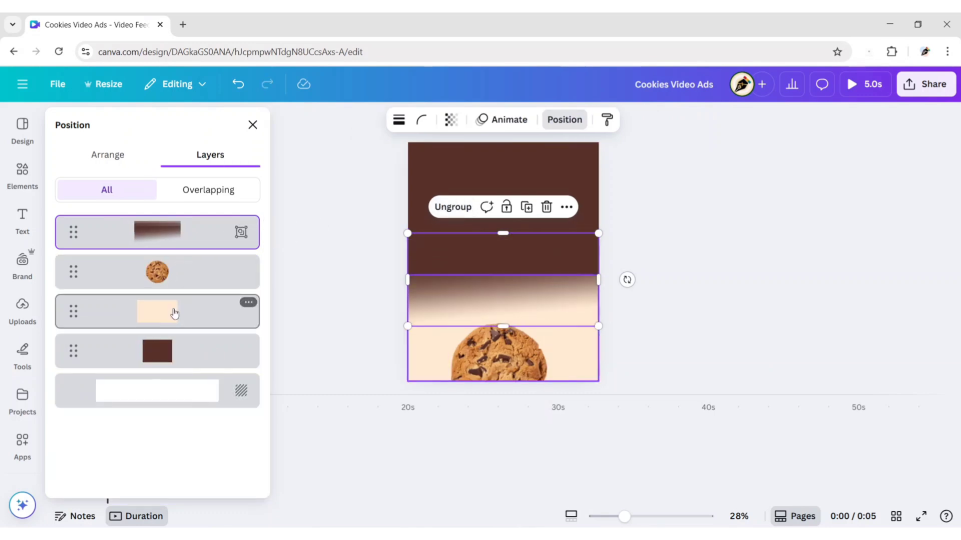
pyautogui.keyDown('shift'); pyautogui.click(169, 383); pyautogui.keyUp('shift')
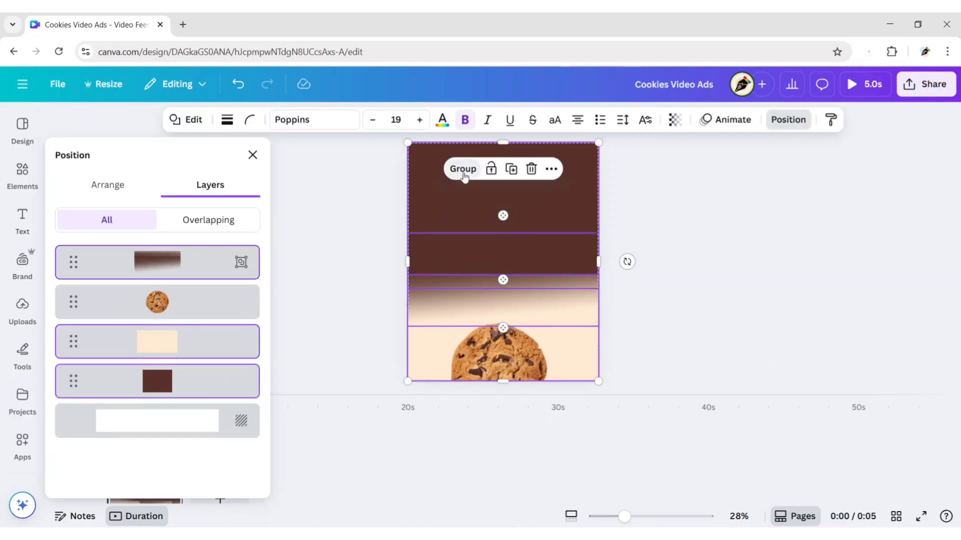
pyautogui.click(463, 169)
pyautogui.moveTo(172, 303); pyautogui.dragTo(173, 251)
pyautogui.click(316, 244)
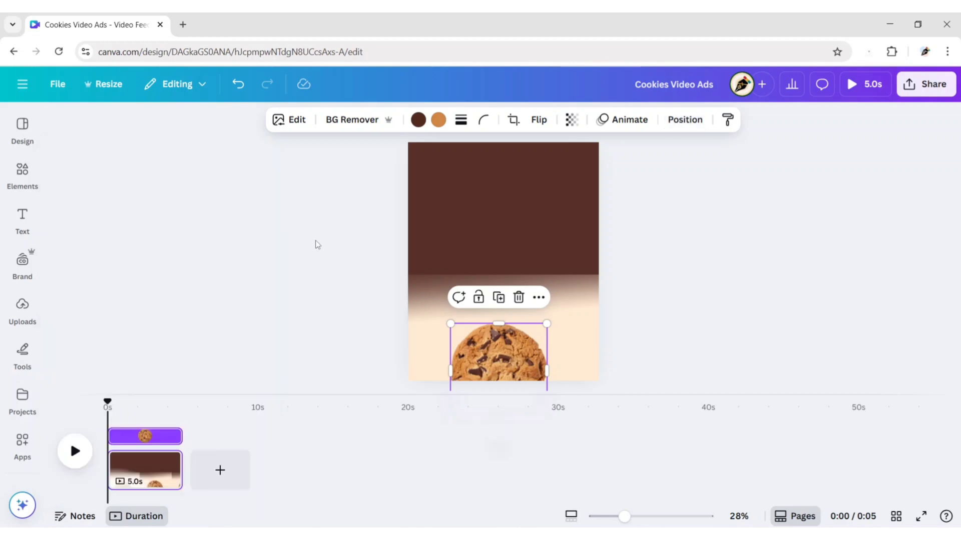
# Step: Move the cookie up over the brown block, enlarge it and centre it horizontally in the page's upper part
pyautogui.moveTo(498, 356); pyautogui.dragTo(498, 220)
pyautogui.moveTo(545, 280); pyautogui.dragTo(596, 330)
pyautogui.moveTo(576, 203); pyautogui.dragTo(587, 187)
pyautogui.moveTo(501, 239)
pyautogui.mouseDown()
pyautogui.moveTo(495, 208)
pyautogui.moveTo(496, 226)
pyautogui.mouseUp()
pyautogui.moveTo(580, 171); pyautogui.dragTo(579, 172)
pyautogui.moveTo(526, 230)
pyautogui.mouseDown()
pyautogui.moveTo(526, 219)
pyautogui.moveTo(515, 229)
pyautogui.mouseUp()
pyautogui.click(679, 206)
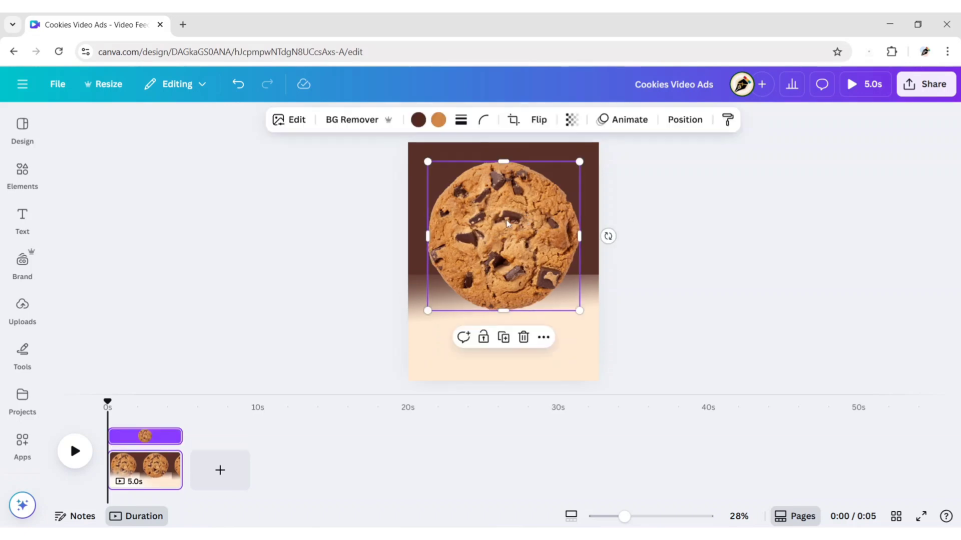
pyautogui.click(665, 209)
# Step: Search the graphics for "shadow" and add the narrow, soft-edged horizontal shadow to the page
pyautogui.click(22, 175)
pyautogui.click(225, 124)
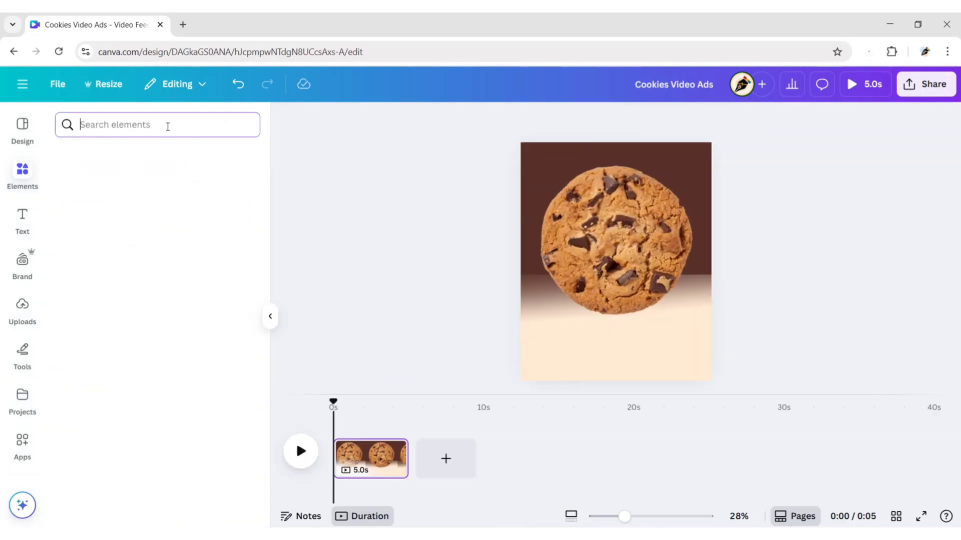
pyautogui.write('shadow')
pyautogui.press('Return')
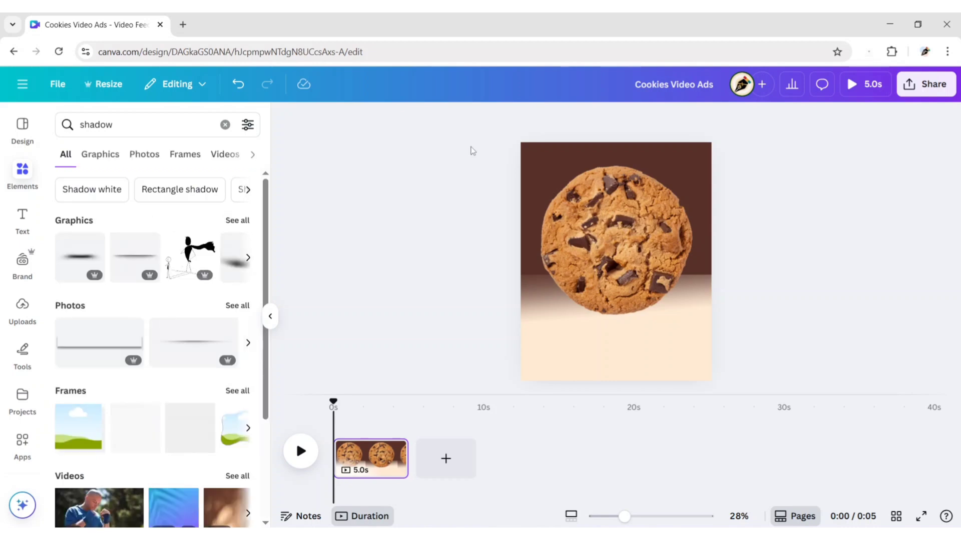
pyautogui.click(100, 154)
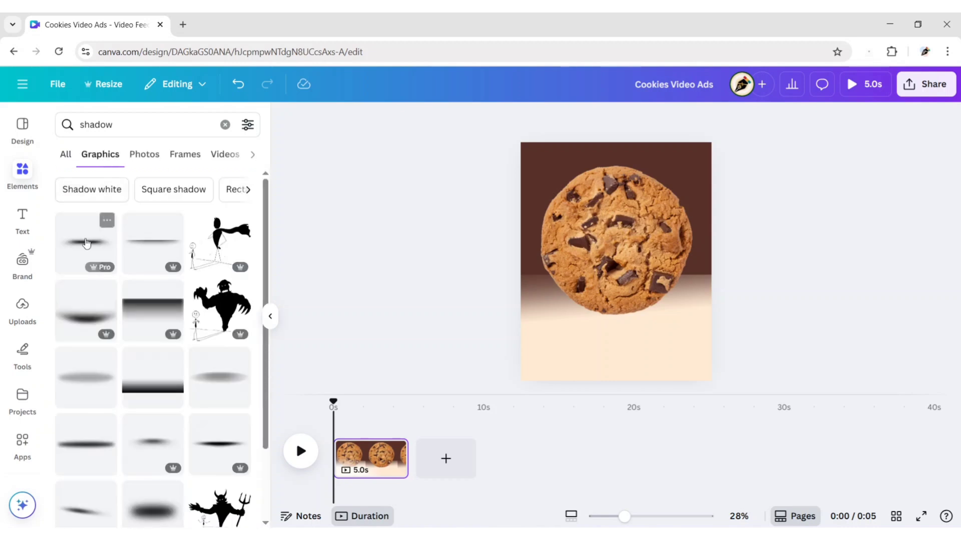
pyautogui.click(86, 243)
# Step: Place the shadow under the cookie's bottom edge and send it backward behind the cookie
pyautogui.click(270, 316)
pyautogui.moveTo(505, 268); pyautogui.dragTo(509, 317)
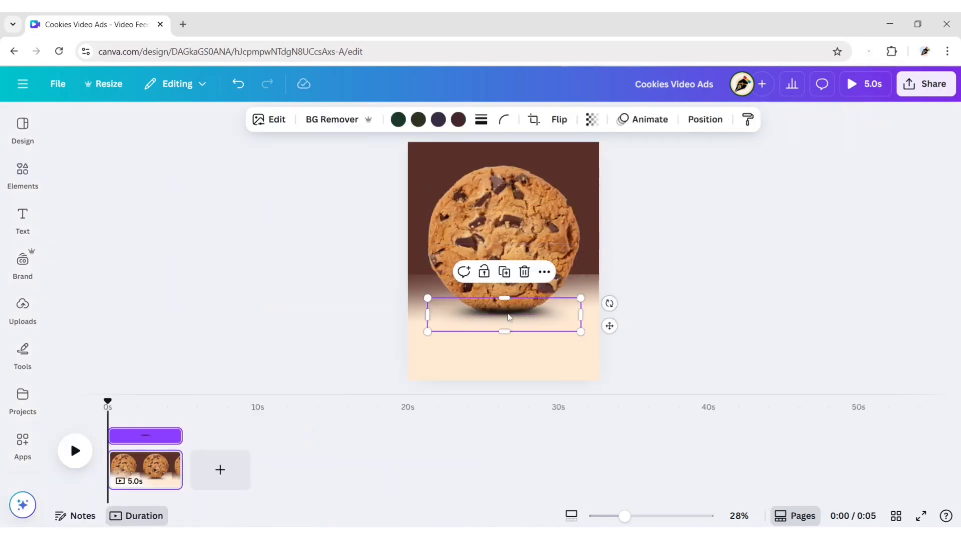
pyautogui.click(693, 121)
pyautogui.click(115, 186)
pyautogui.click(172, 220)
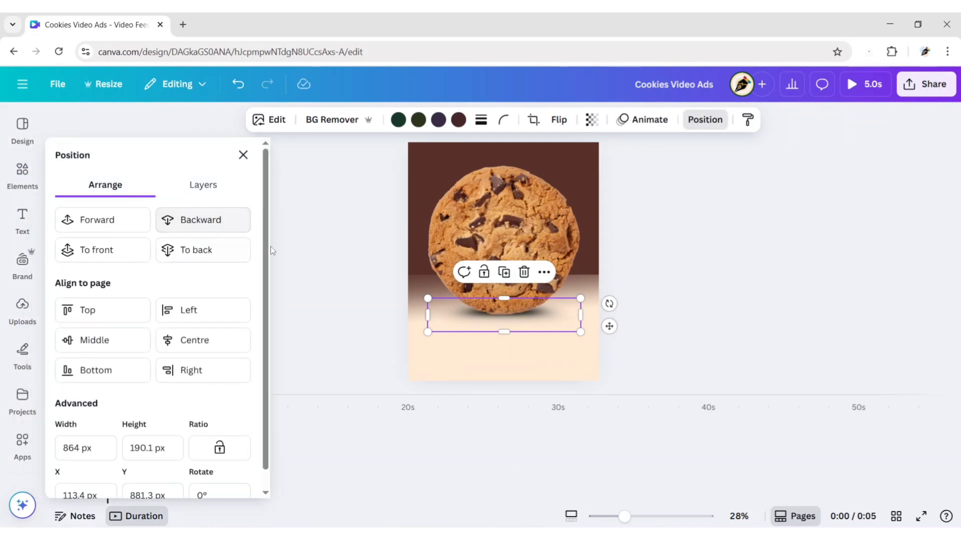
pyautogui.press('Escape')
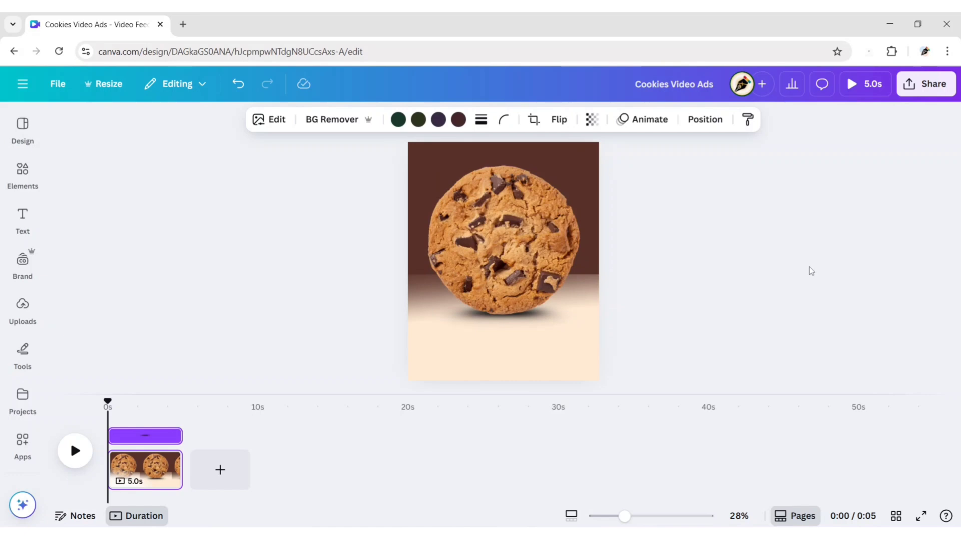
pyautogui.click(672, 235)
# Step: Add a heading reading "15" and enlarge it over the cookie to a font size of about 267
pyautogui.click(22, 219)
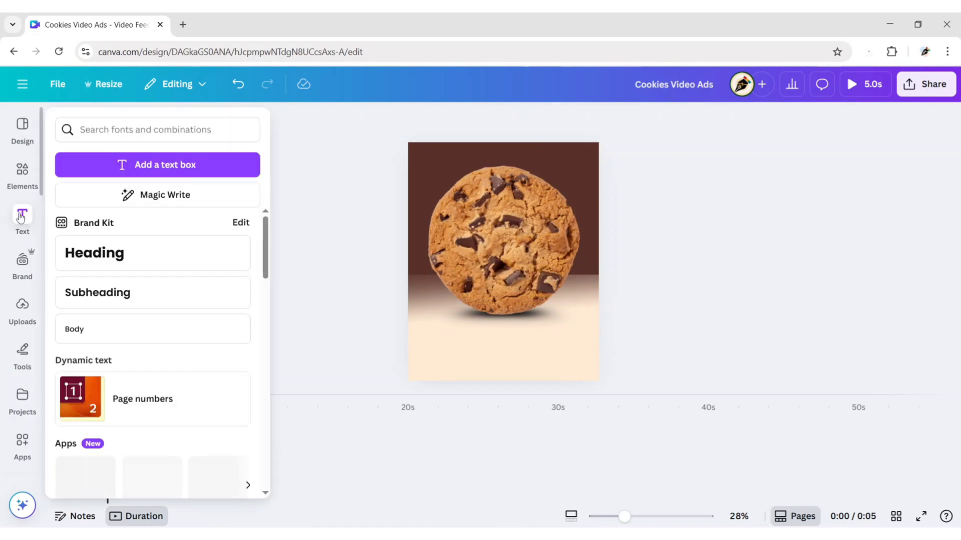
pyautogui.click(103, 247)
pyautogui.click(271, 316)
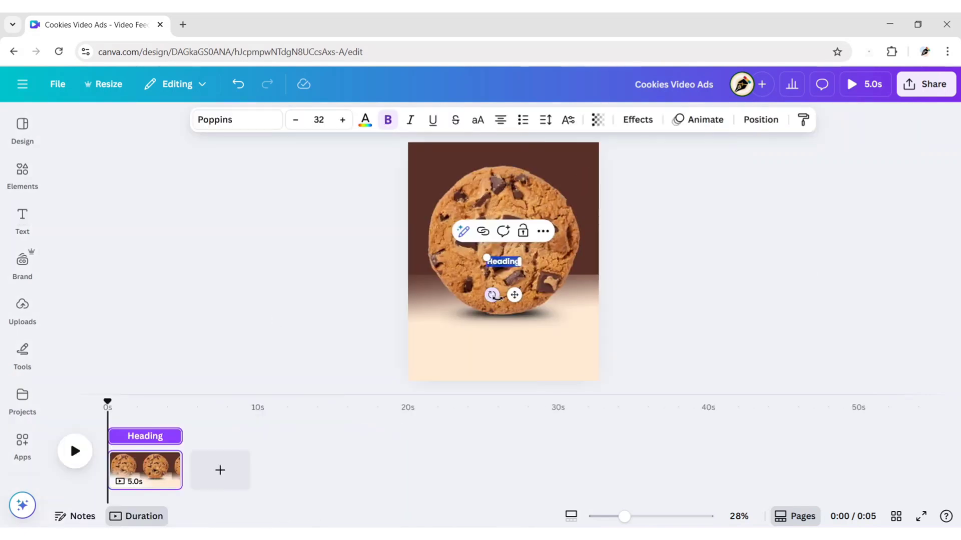
pyautogui.write('15')
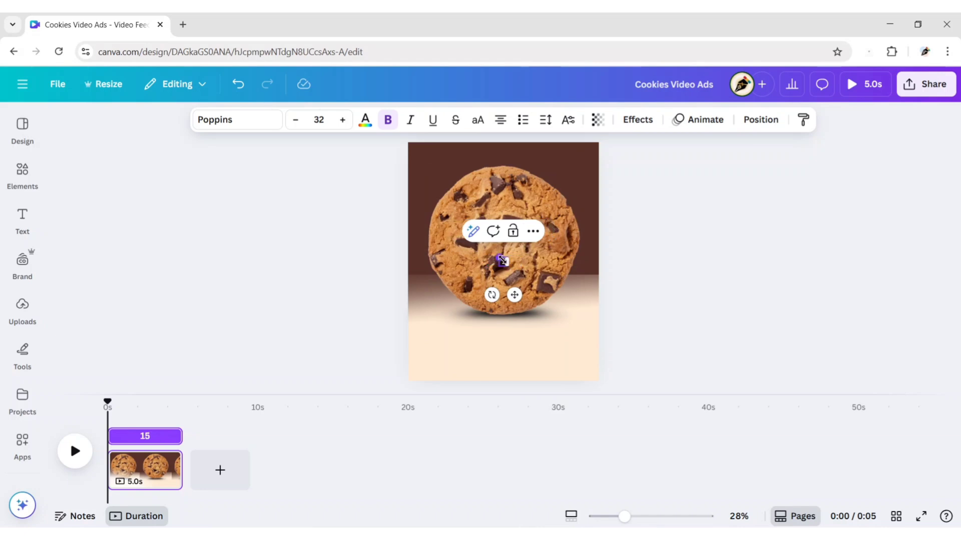
pyautogui.moveTo(499, 257); pyautogui.dragTo(442, 192)
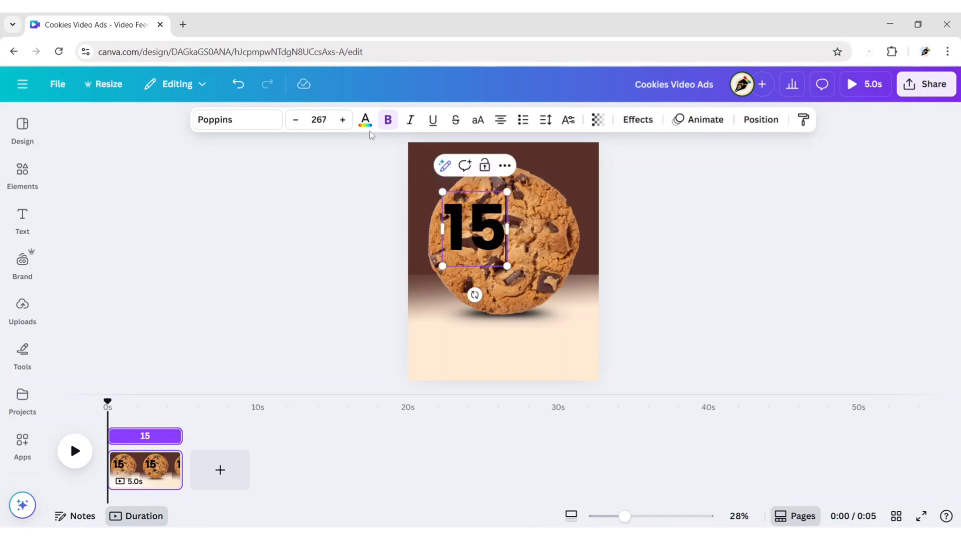
# Step: Colour the "15" text cream to match the lower background
pyautogui.click(366, 120)
pyautogui.click(170, 249)
pyautogui.click(692, 219)
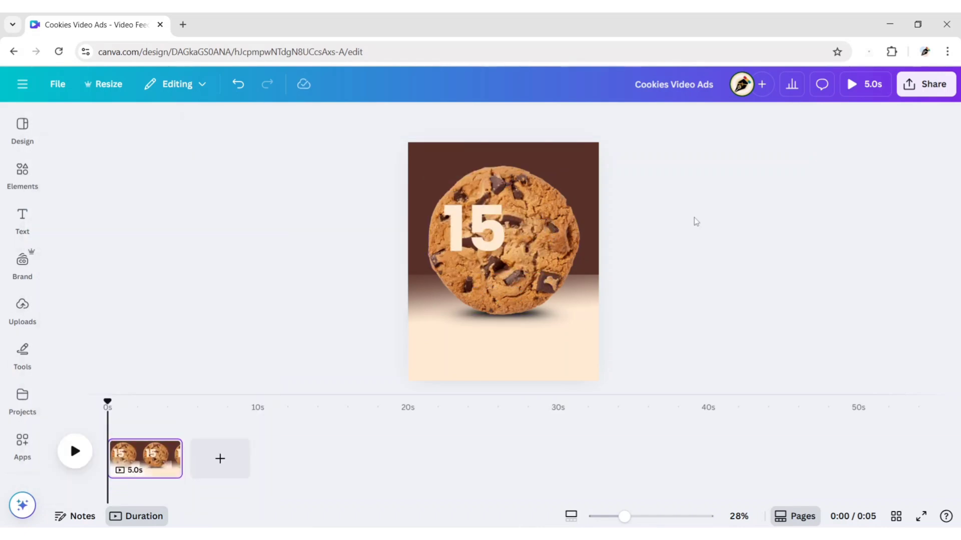
# Step: Move the "15" up and add a smaller duplicate beside it reading "g", at a font size of about 142
pyautogui.click(488, 200)
pyautogui.moveTo(487, 200); pyautogui.dragTo(532, 216)
pyautogui.hotkey('ctrl', 'd')
pyautogui.doubleClick(539, 216)
pyautogui.write('g')
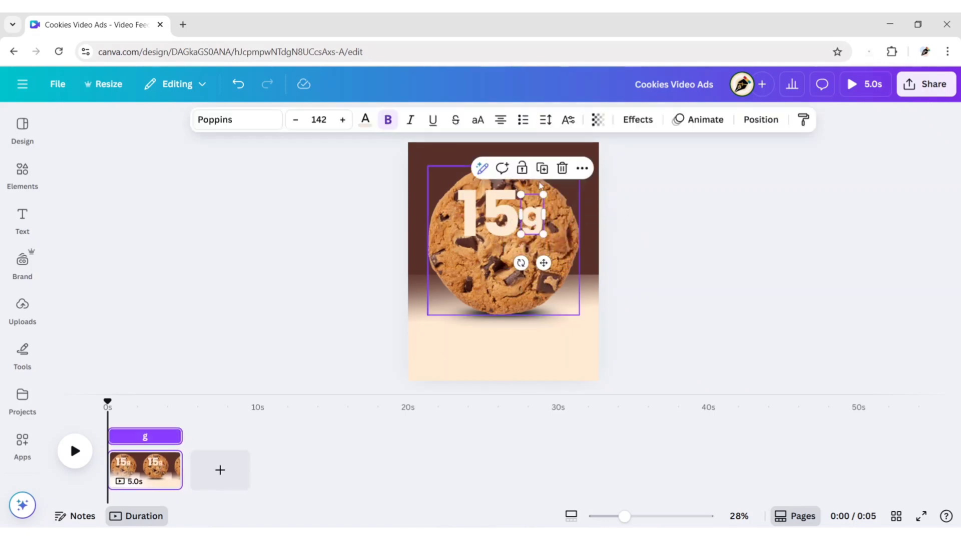
# Step: Duplicate the "g" text, change the copy to "Protein!", shrink it and fit it closely beneath "15g"
pyautogui.hotkey('ctrl', 'd')
pyautogui.press('Return')
pyautogui.write('P')
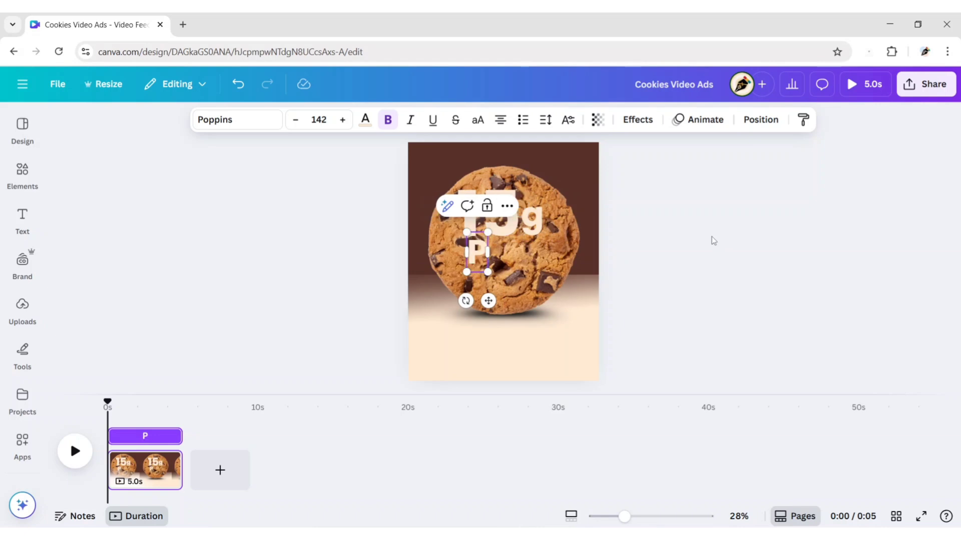
pyautogui.write('rotein!')
pyautogui.press('Escape')
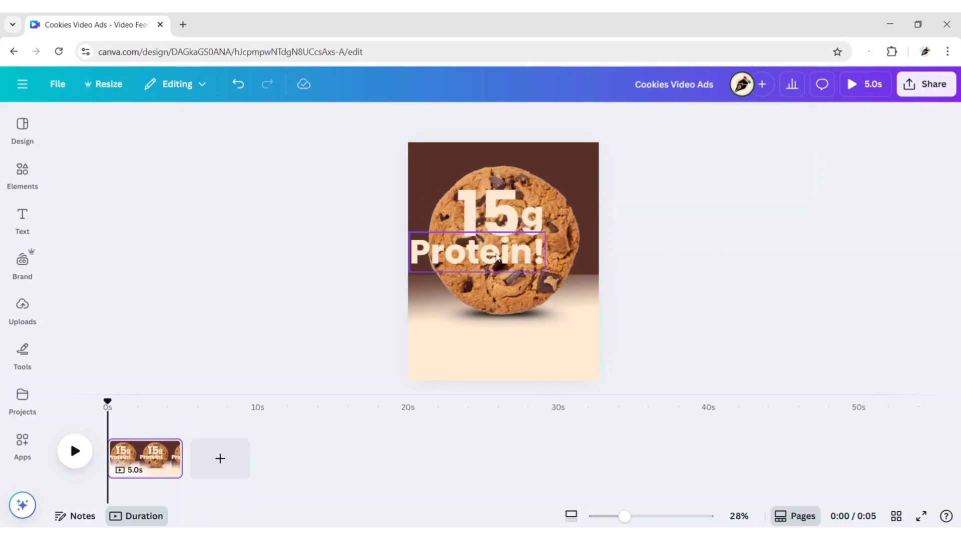
pyautogui.moveTo(408, 232); pyautogui.dragTo(547, 261)
pyautogui.click(658, 256)
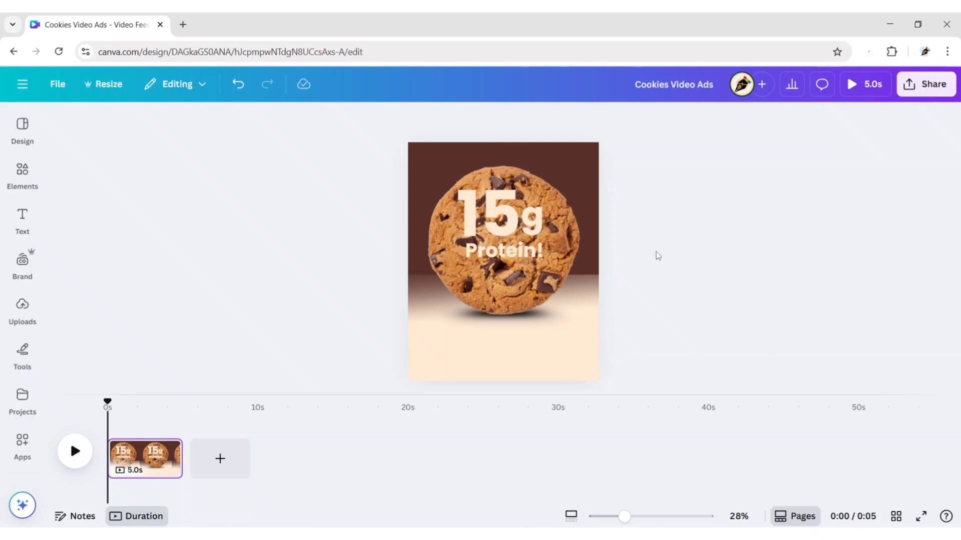
pyautogui.click(504, 252)
pyautogui.click(809, 251)
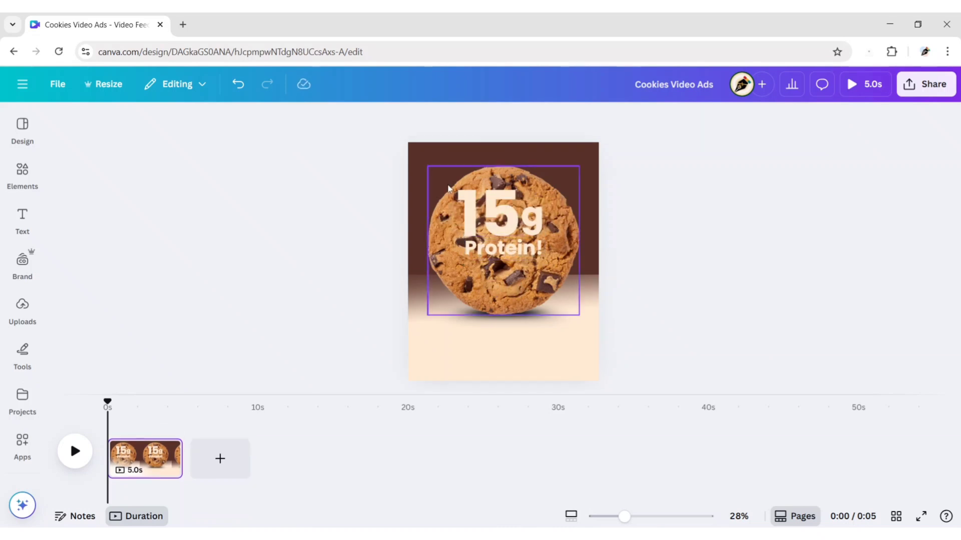
# Step: Select the "15", "g" and "Protein!" texts together and enlarge them slightly, bringing "15" to a font size of about 287
pyautogui.click(484, 215)
pyautogui.keyDown('shift'); pyautogui.click(534, 219); pyautogui.keyUp('shift')
pyautogui.keyDown('shift'); pyautogui.click(501, 249); pyautogui.keyUp('shift')
pyautogui.moveTo(546, 261); pyautogui.dragTo(551, 264)
pyautogui.click(693, 232)
# Step: Select the three text elements and send them backward behind the cookie
pyautogui.click(500, 221)
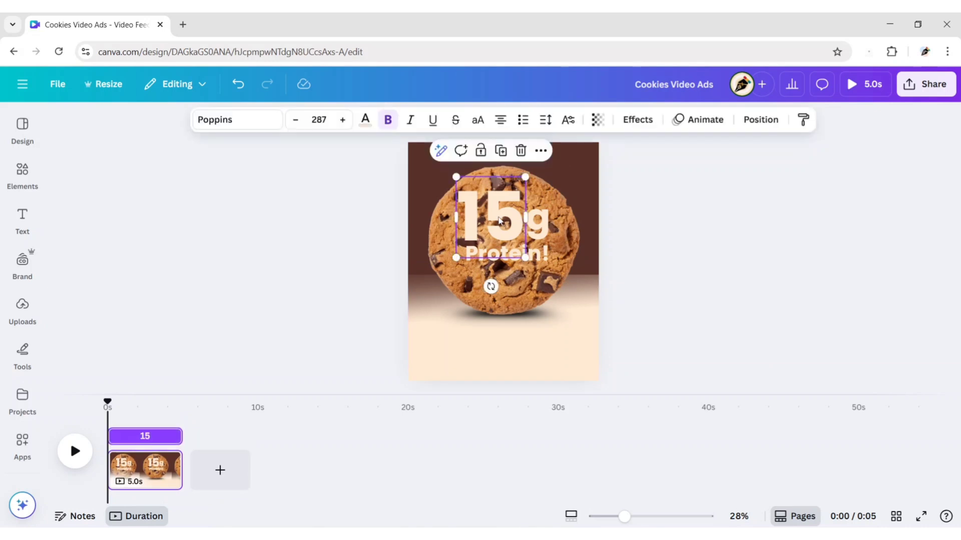
pyautogui.keyDown('shift'); pyautogui.click(538, 225); pyautogui.keyUp('shift')
pyautogui.keyDown('shift'); pyautogui.click(535, 253); pyautogui.keyUp('shift')
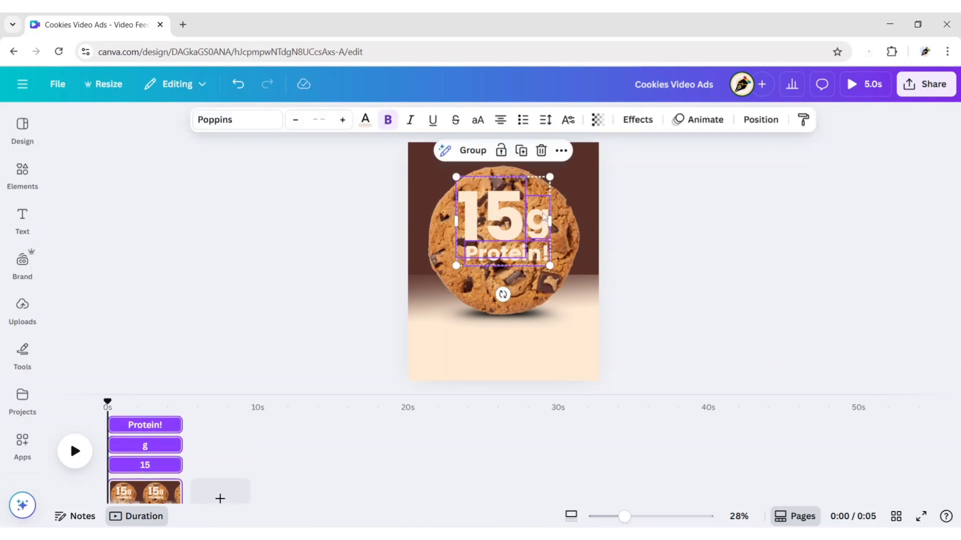
pyautogui.click(761, 120)
pyautogui.click(200, 219)
pyautogui.press('Escape')
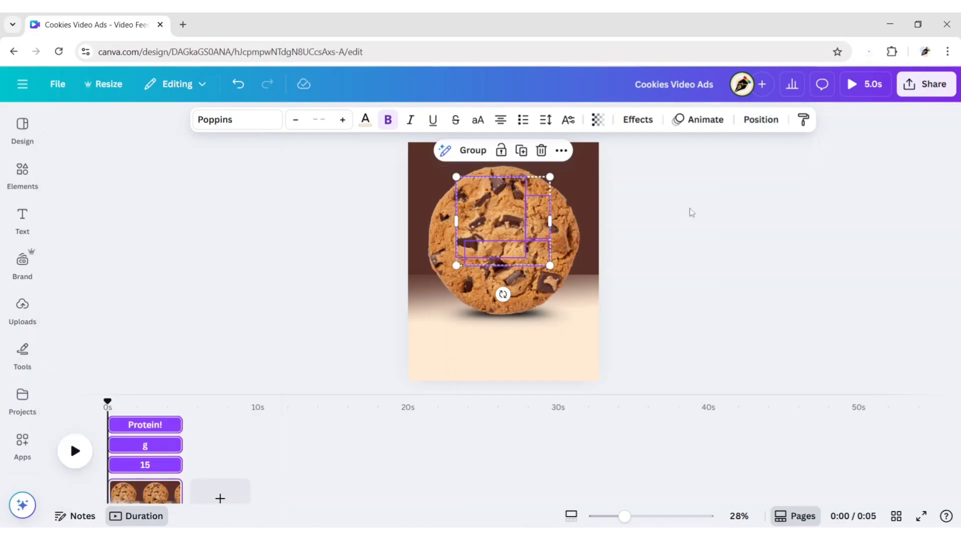
pyautogui.press('Escape')
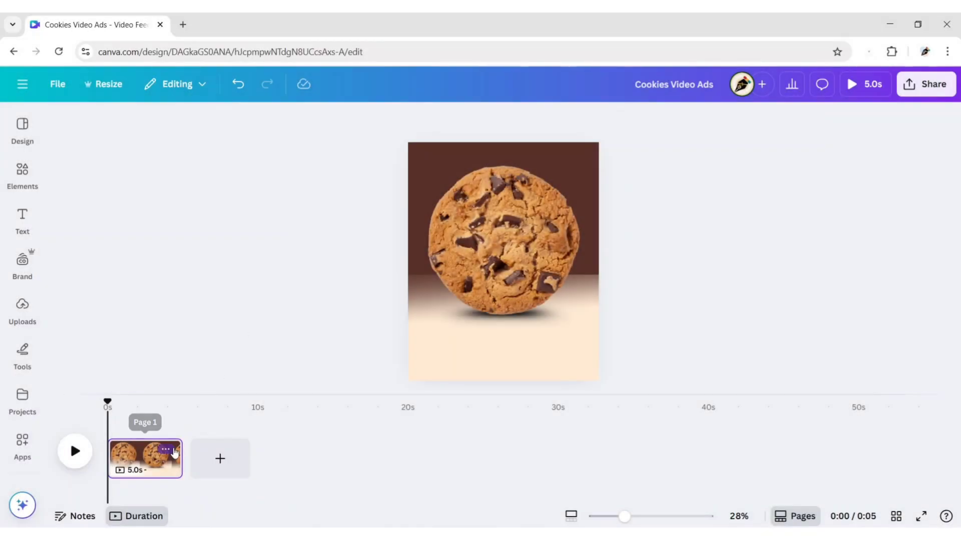
# Step: Duplicate page 1 and move the playhead to 6.0 s on the new page
pyautogui.click(165, 450)
pyautogui.click(242, 242)
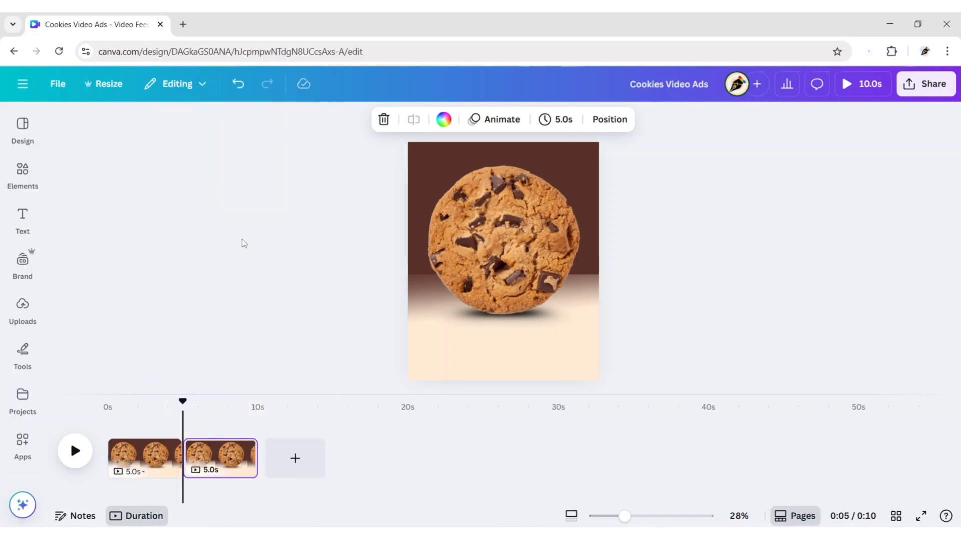
pyautogui.click(299, 249)
pyautogui.moveTo(183, 400); pyautogui.dragTo(199, 400)
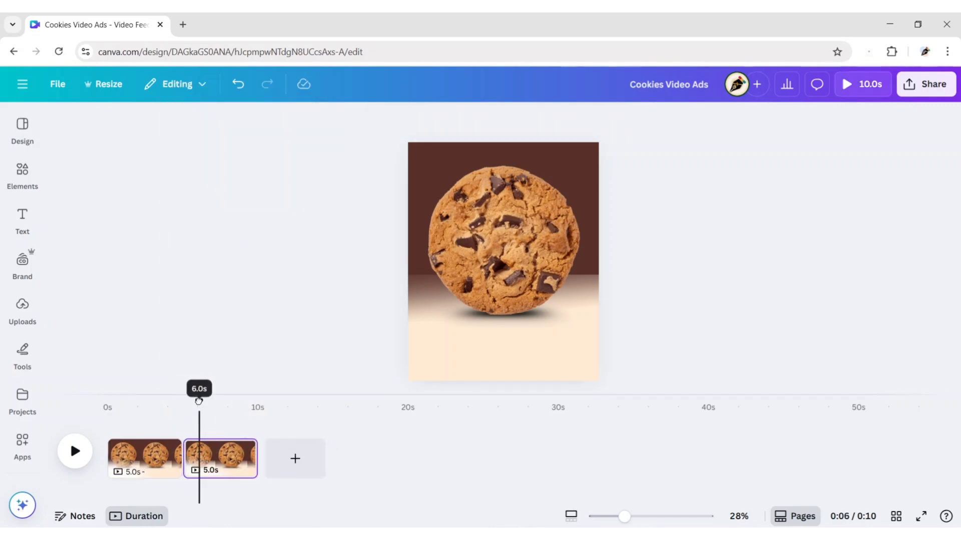
# Step: Use Magic Eraser to brush out a bite shape along the top edge of the cookie on page 2
pyautogui.click(503, 242)
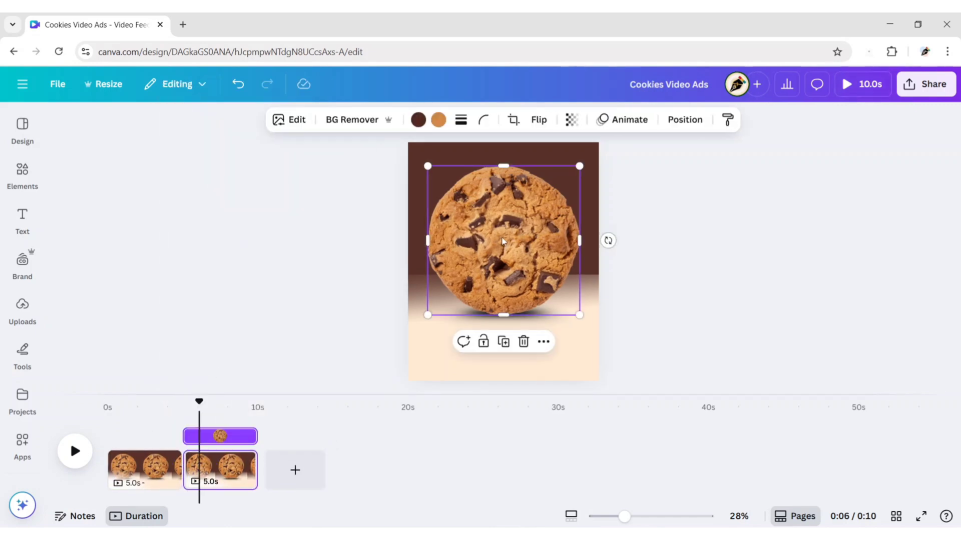
pyautogui.click(296, 120)
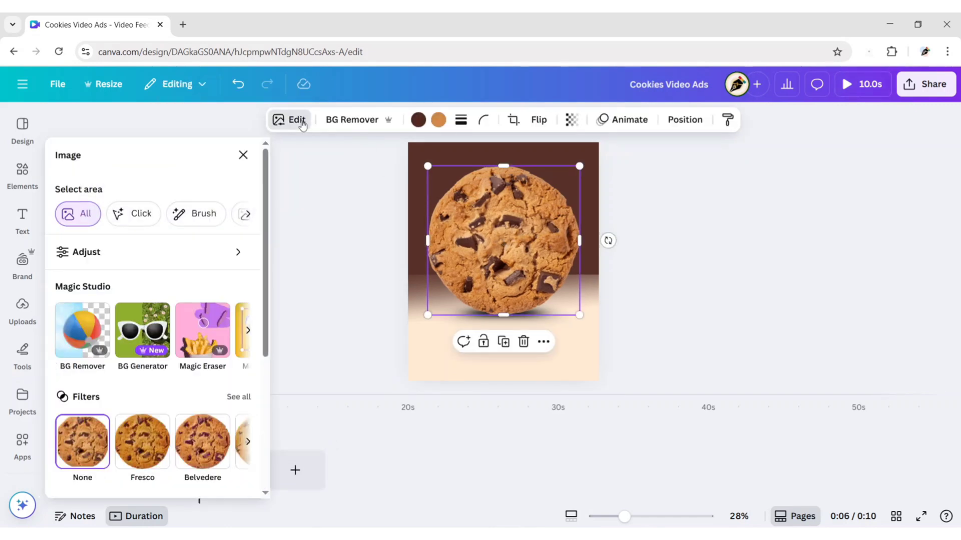
pyautogui.click(216, 322)
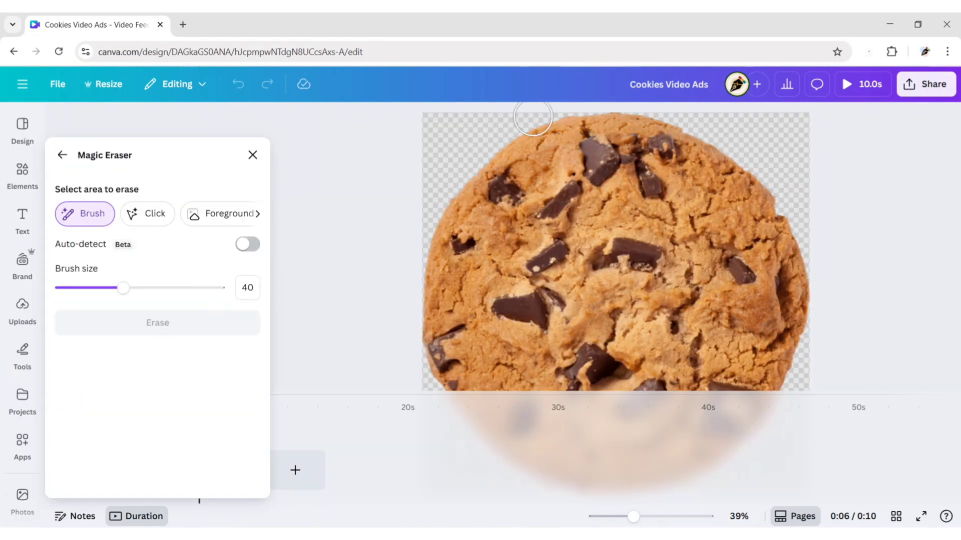
pyautogui.moveTo(532, 118)
pyautogui.mouseDown()
pyautogui.moveTo(589, 134)
pyautogui.moveTo(639, 120)
pyautogui.mouseUp()
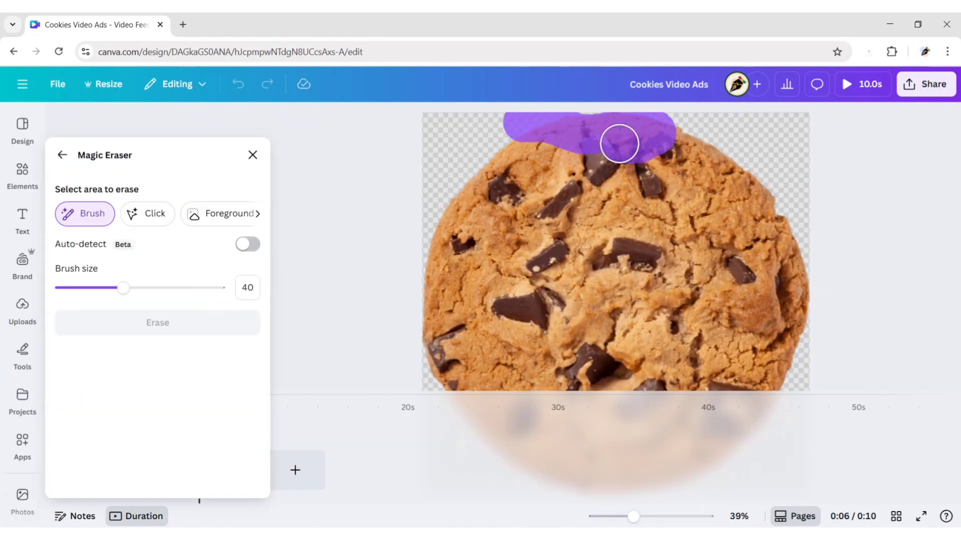
pyautogui.moveTo(569, 160); pyautogui.dragTo(569, 173)
pyautogui.click(202, 316)
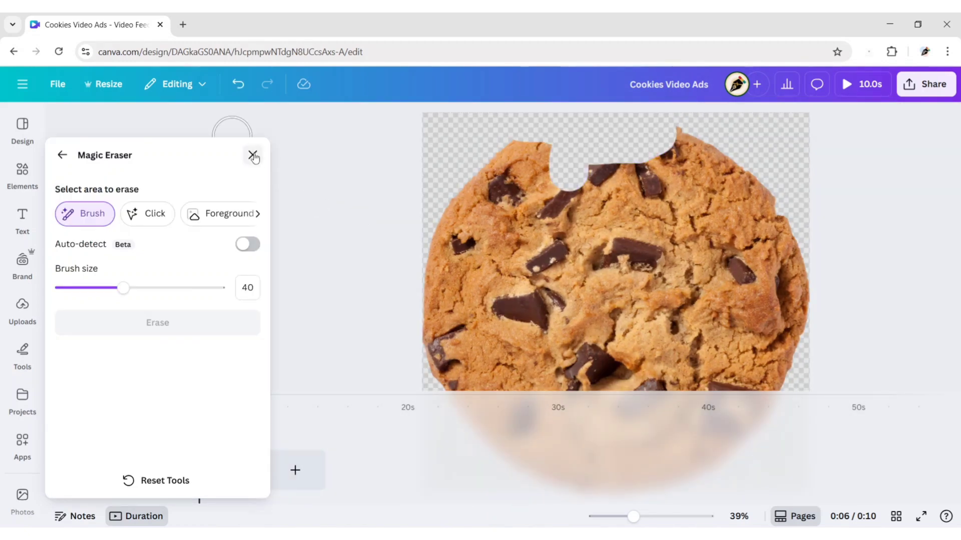
pyautogui.click(253, 155)
pyautogui.click(311, 235)
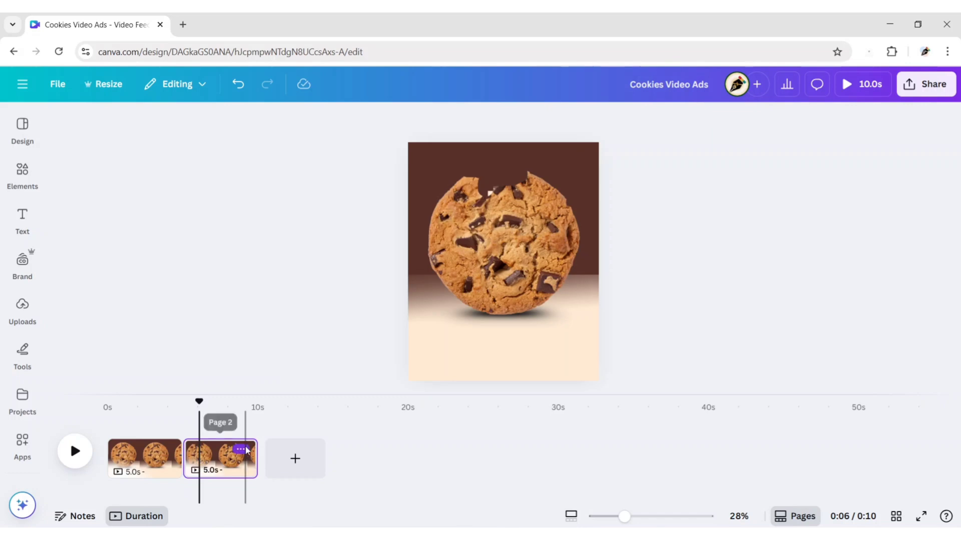
# Step: Duplicate page 2 and use Magic Eraser to remove another bite from the cookie's upper-left edge on the new page
pyautogui.rightClick(221, 455)
pyautogui.click(300, 205)
pyautogui.click(468, 244)
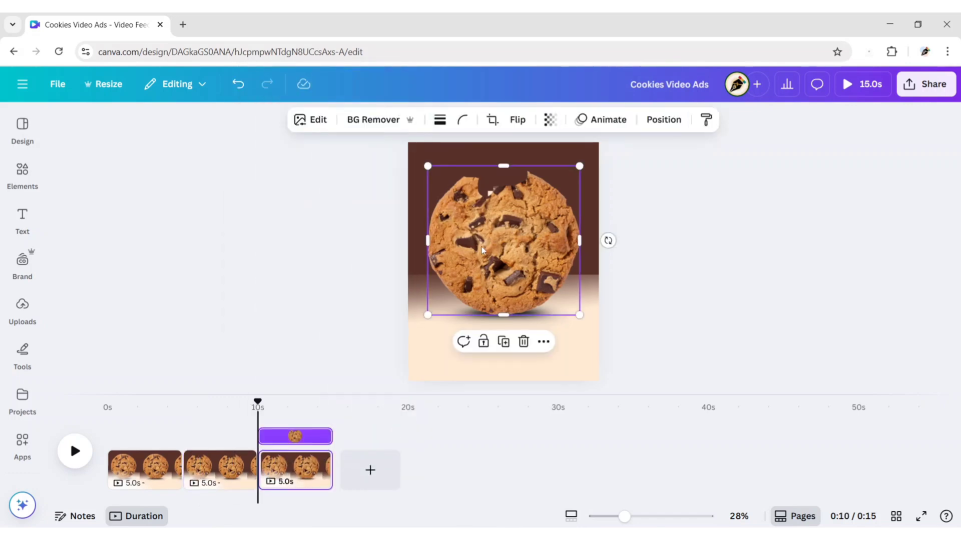
pyautogui.click(297, 121)
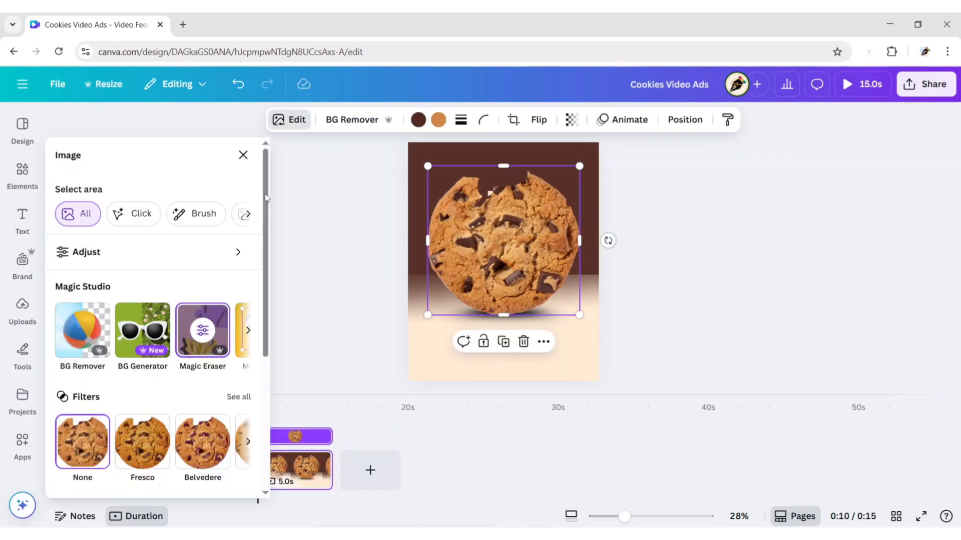
pyautogui.click(200, 330)
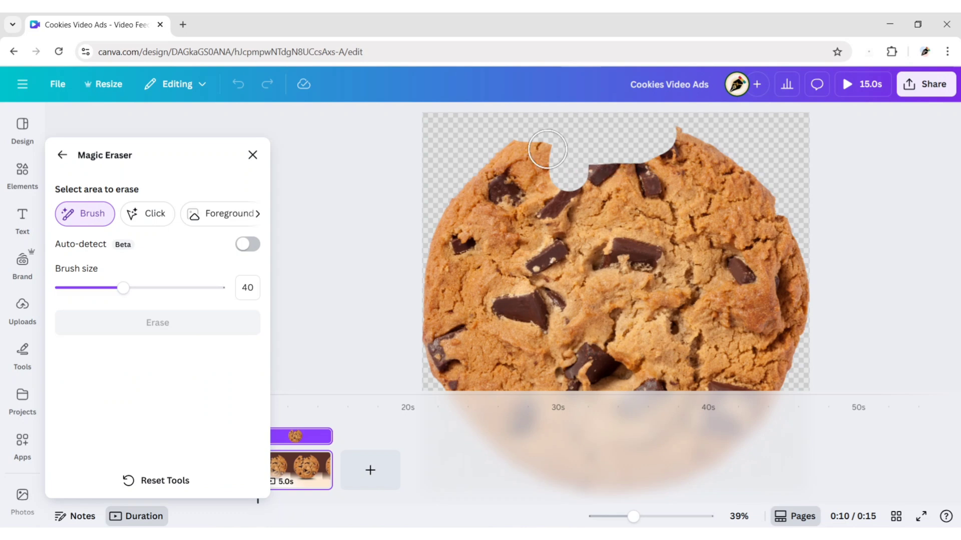
pyautogui.moveTo(548, 149); pyautogui.dragTo(510, 146)
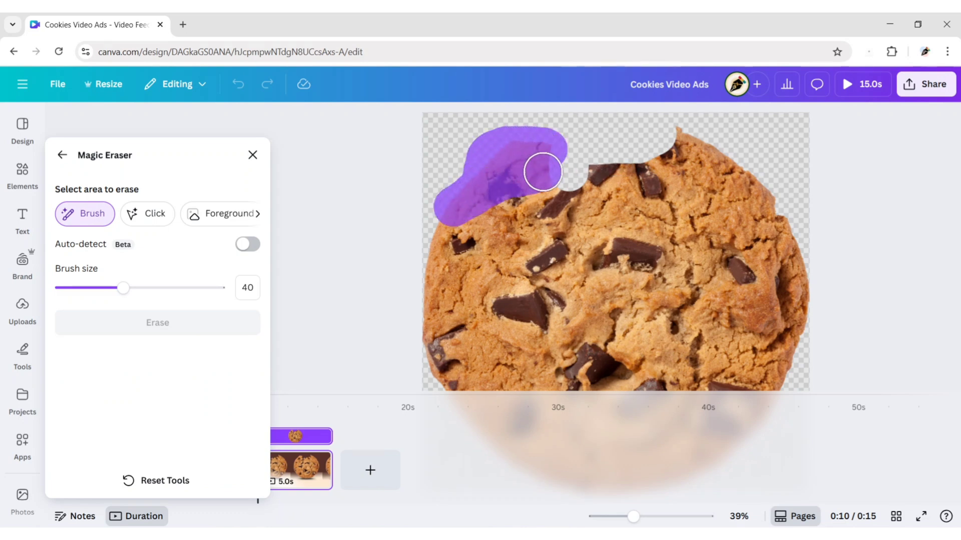
pyautogui.moveTo(572, 211); pyautogui.dragTo(573, 215)
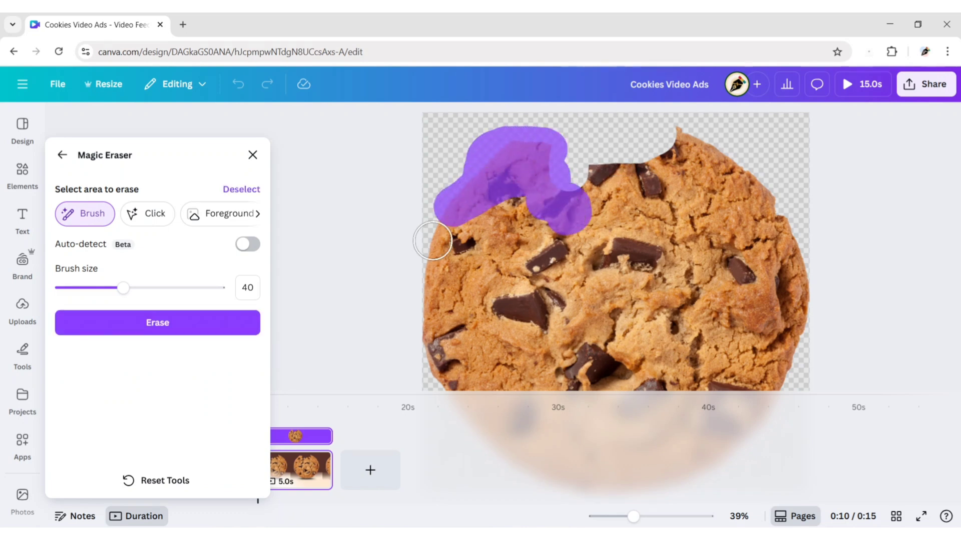
pyautogui.click(165, 328)
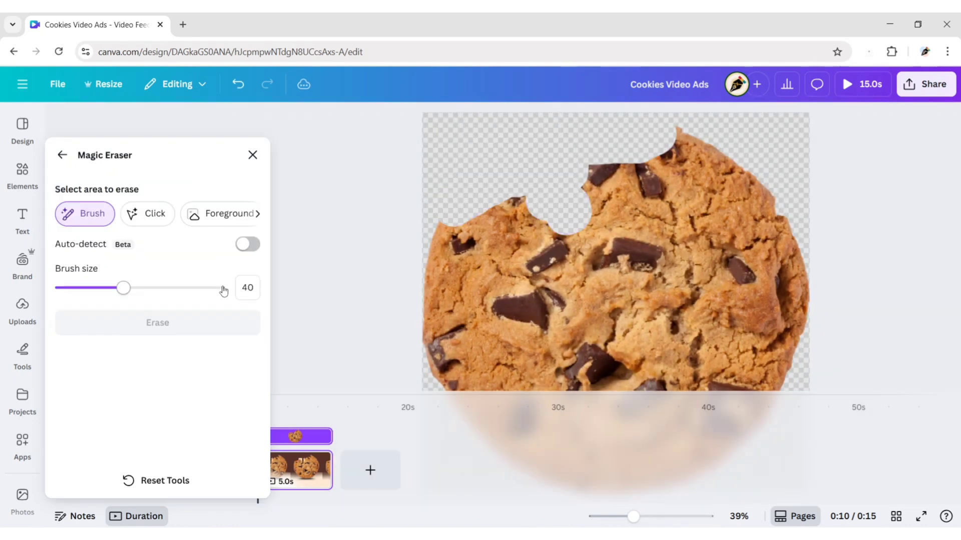
pyautogui.click(254, 156)
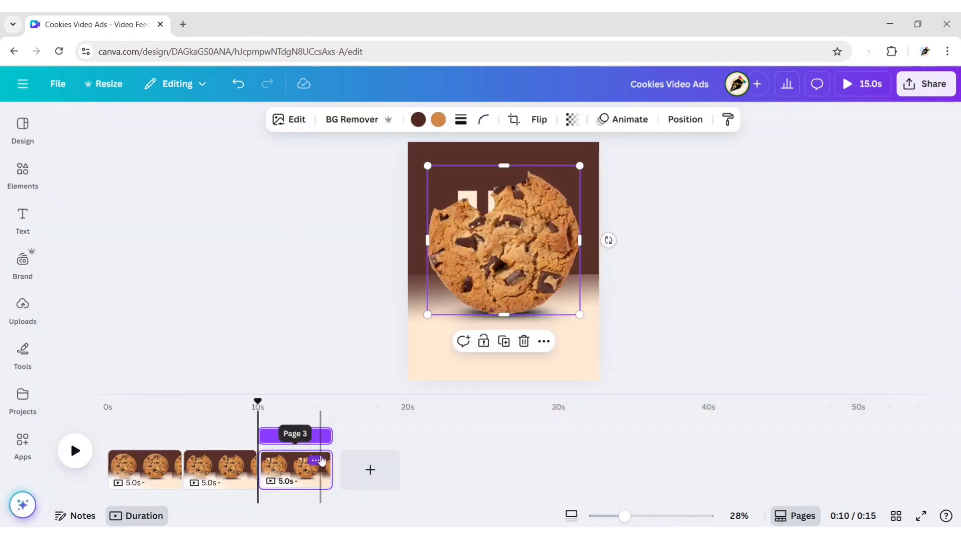
# Step: Duplicate page 3 and use Magic Eraser to remove a bite from the middle to the top peak of the cookie on the new page
pyautogui.click(315, 460)
pyautogui.click(356, 366)
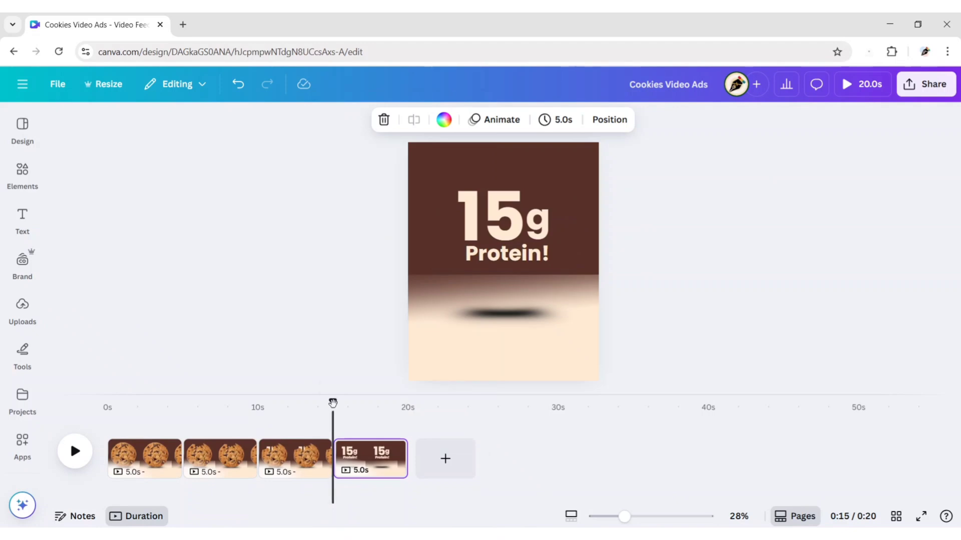
pyautogui.moveTo(333, 403); pyautogui.dragTo(349, 402)
pyautogui.click(475, 236)
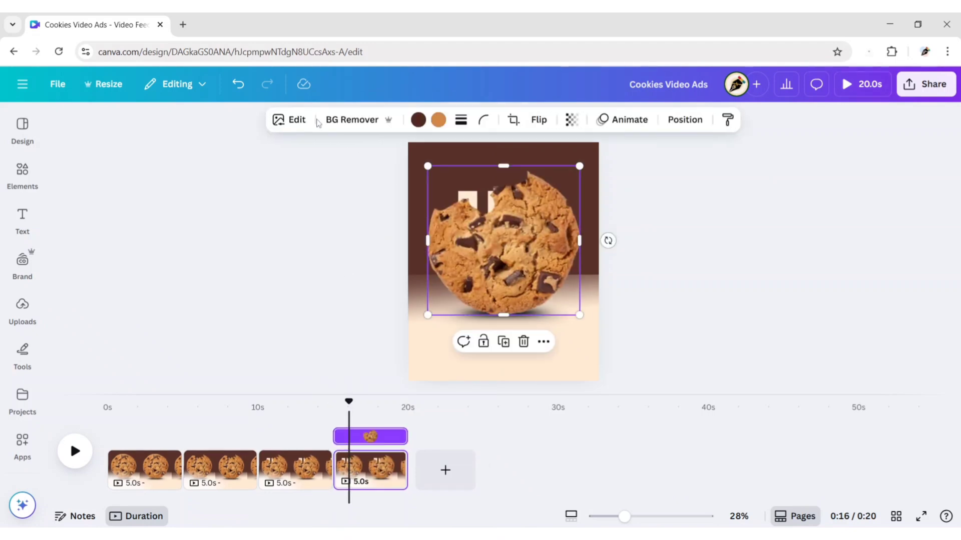
pyautogui.click(289, 118)
pyautogui.click(205, 328)
pyautogui.moveTo(595, 173)
pyautogui.mouseDown()
pyautogui.moveTo(598, 202)
pyautogui.moveTo(602, 177)
pyautogui.moveTo(690, 162)
pyautogui.mouseUp()
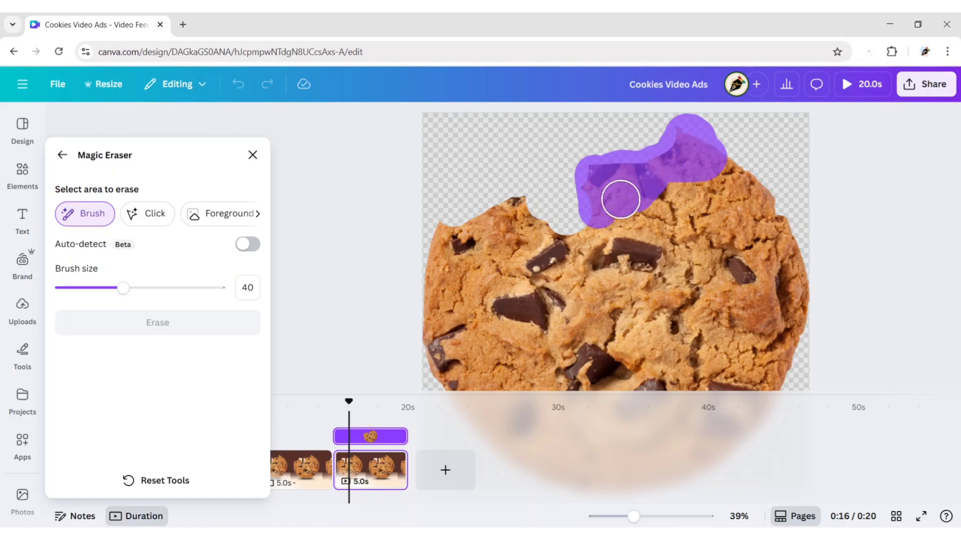
pyautogui.click(186, 325)
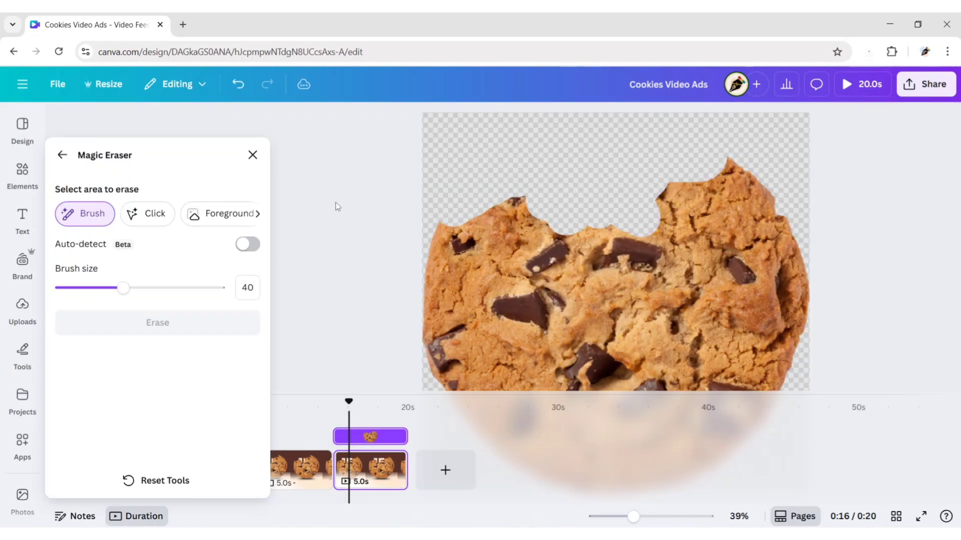
pyautogui.click(252, 152)
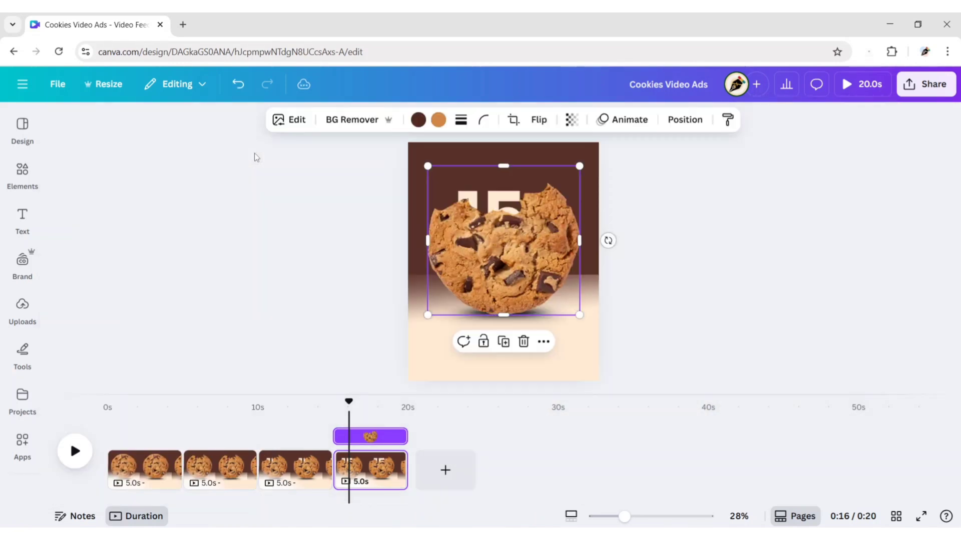
# Step: Duplicate page 4 and use Magic Eraser to deepen the bite across the cookie's upper-left and middle edge on the new page
pyautogui.rightClick(380, 468)
pyautogui.click(430, 206)
pyautogui.moveTo(417, 403); pyautogui.dragTo(438, 403)
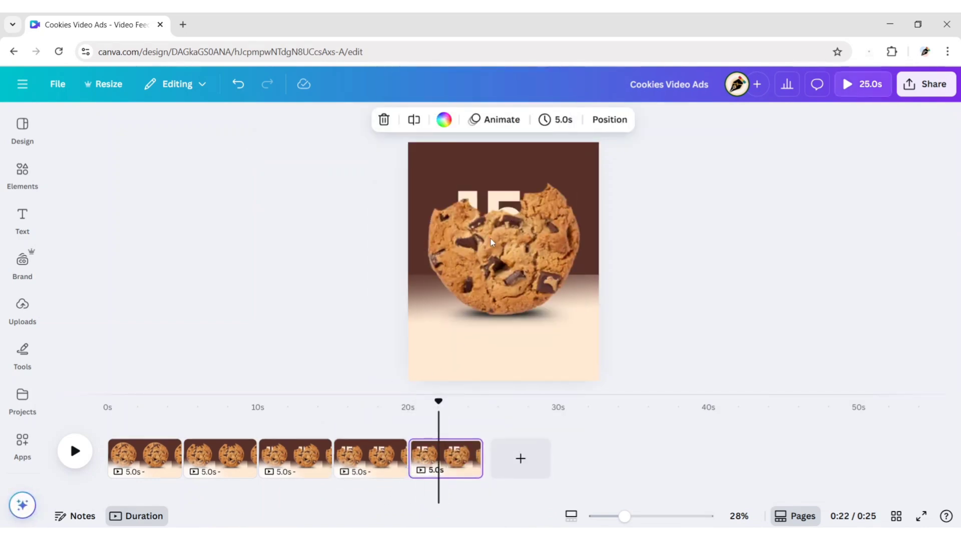
pyautogui.click(493, 243)
pyautogui.click(297, 123)
pyautogui.click(203, 330)
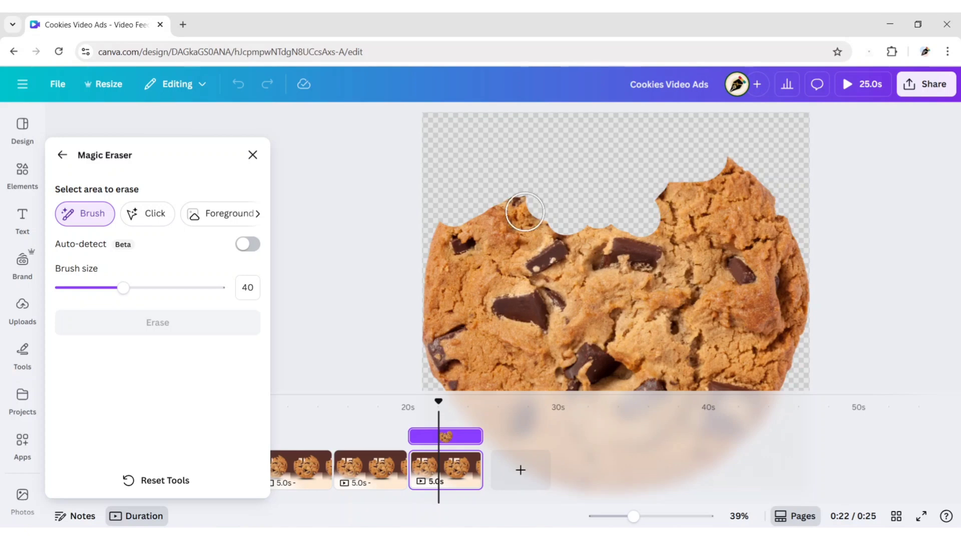
pyautogui.moveTo(525, 212)
pyautogui.mouseDown()
pyautogui.moveTo(565, 241)
pyautogui.moveTo(602, 244)
pyautogui.moveTo(550, 255)
pyautogui.moveTo(505, 224)
pyautogui.moveTo(453, 225)
pyautogui.moveTo(493, 260)
pyautogui.mouseUp()
pyautogui.click(230, 323)
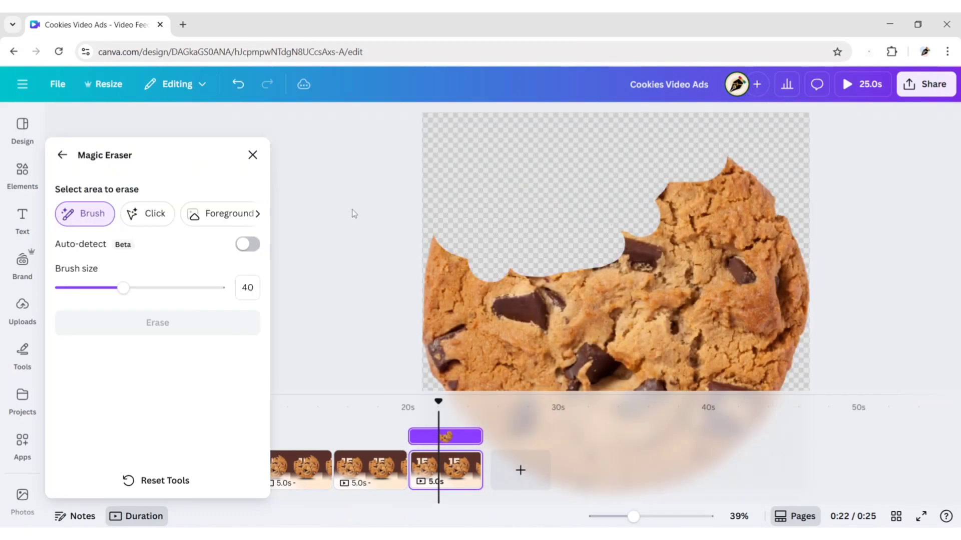
pyautogui.click(252, 155)
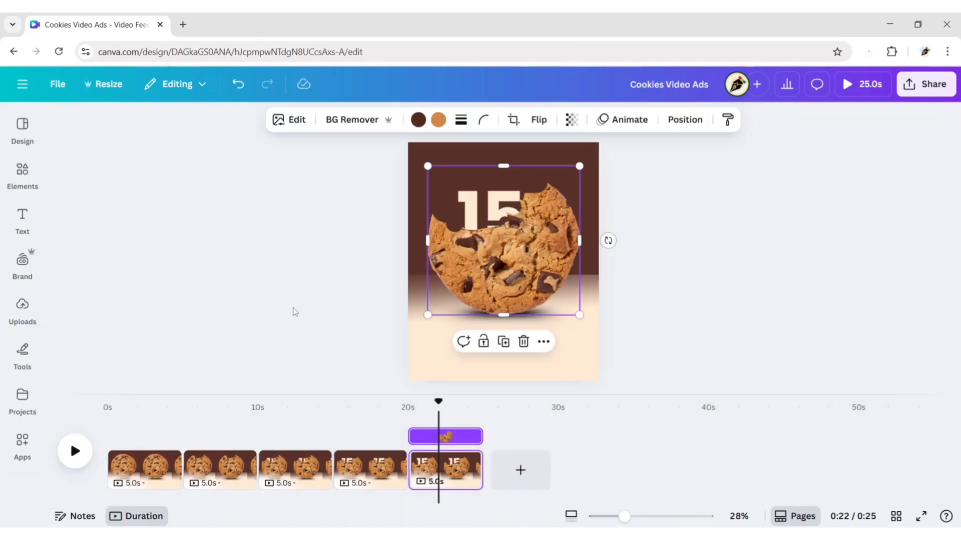
# Step: Duplicate page 5 and use Magic Eraser to remove the tall upper-right part of the cookie on the new page
pyautogui.rightClick(458, 458)
pyautogui.click(515, 205)
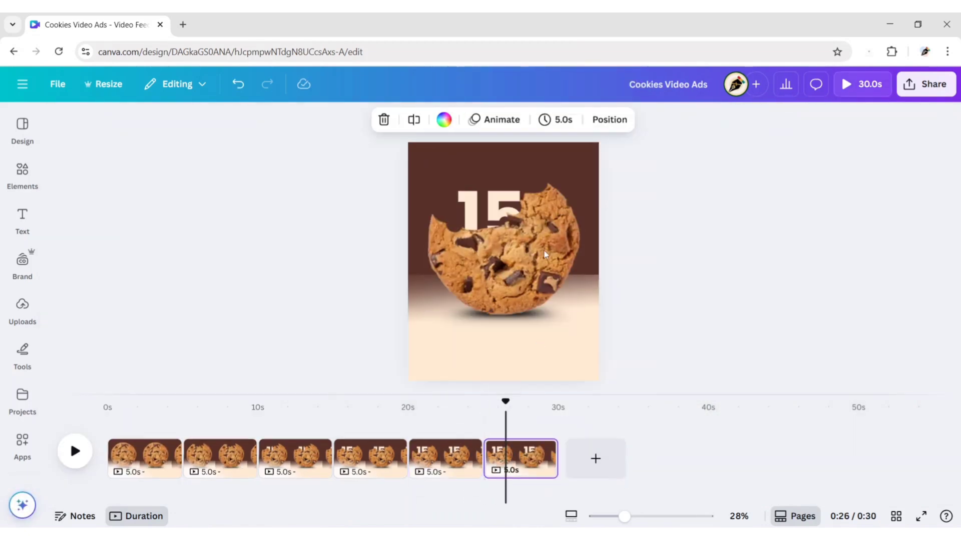
pyautogui.click(545, 254)
pyautogui.click(289, 120)
pyautogui.click(203, 328)
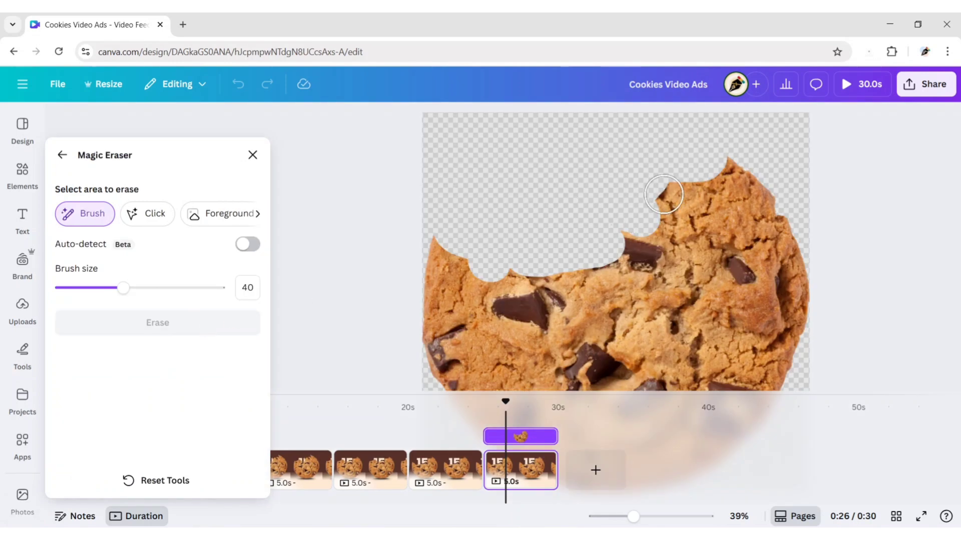
pyautogui.moveTo(663, 194)
pyautogui.mouseDown()
pyautogui.moveTo(755, 163)
pyautogui.moveTo(769, 200)
pyautogui.moveTo(766, 219)
pyautogui.moveTo(728, 195)
pyautogui.moveTo(656, 216)
pyautogui.mouseUp()
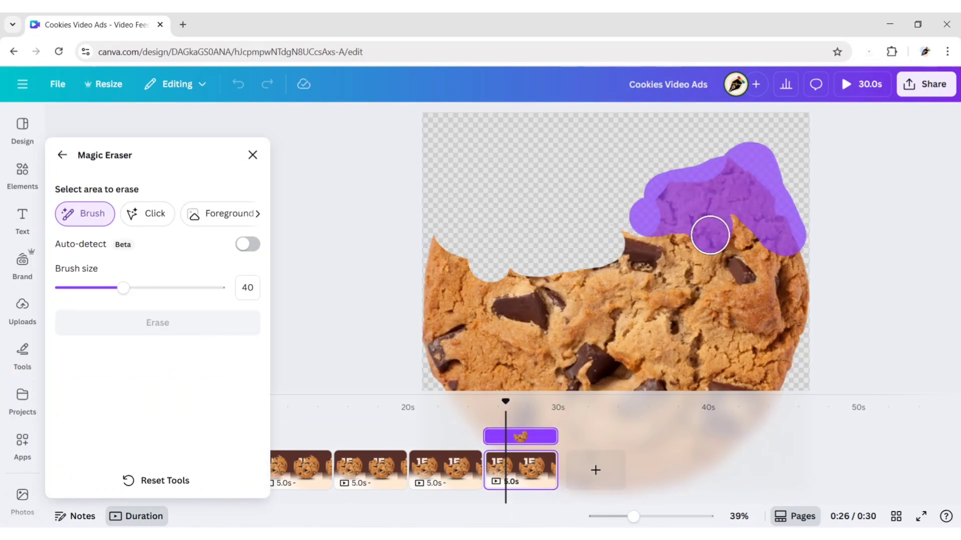
pyautogui.moveTo(710, 235); pyautogui.dragTo(738, 205)
pyautogui.click(185, 326)
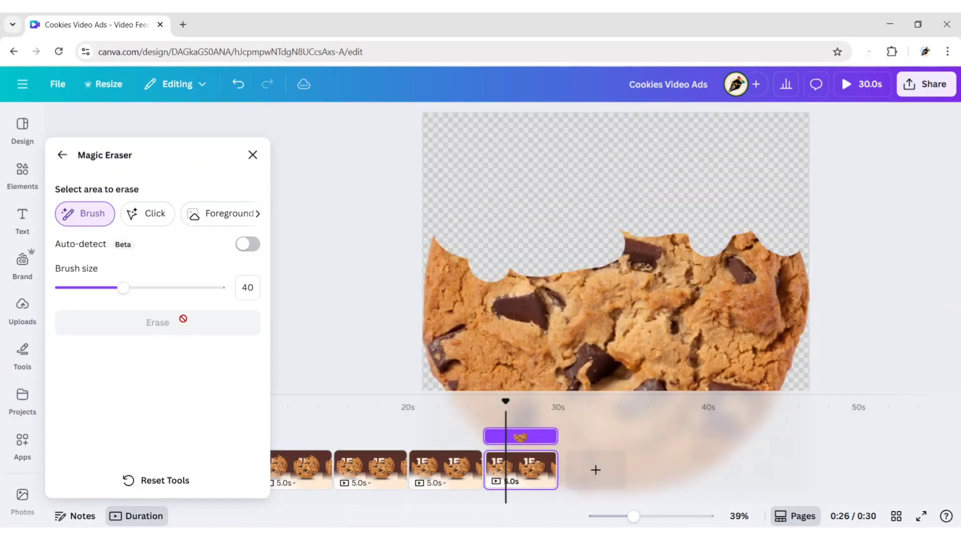
pyautogui.click(253, 155)
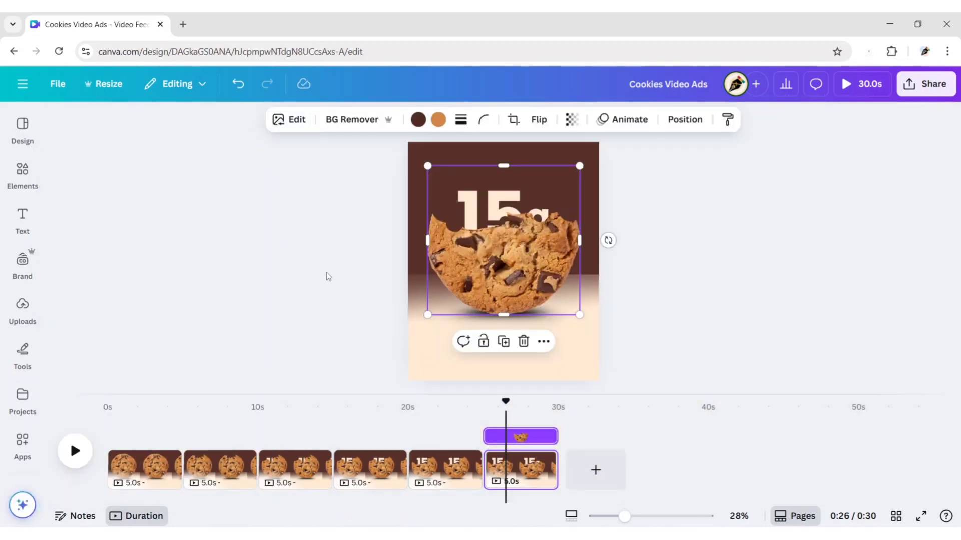
# Step: Duplicate page 6 and use Magic Eraser to take a deep bite from the middle of the cookie's upper edge on the new page
pyautogui.click(541, 461)
pyautogui.click(590, 206)
pyautogui.moveTo(558, 401); pyautogui.dragTo(578, 401)
pyautogui.click(506, 260)
pyautogui.click(310, 120)
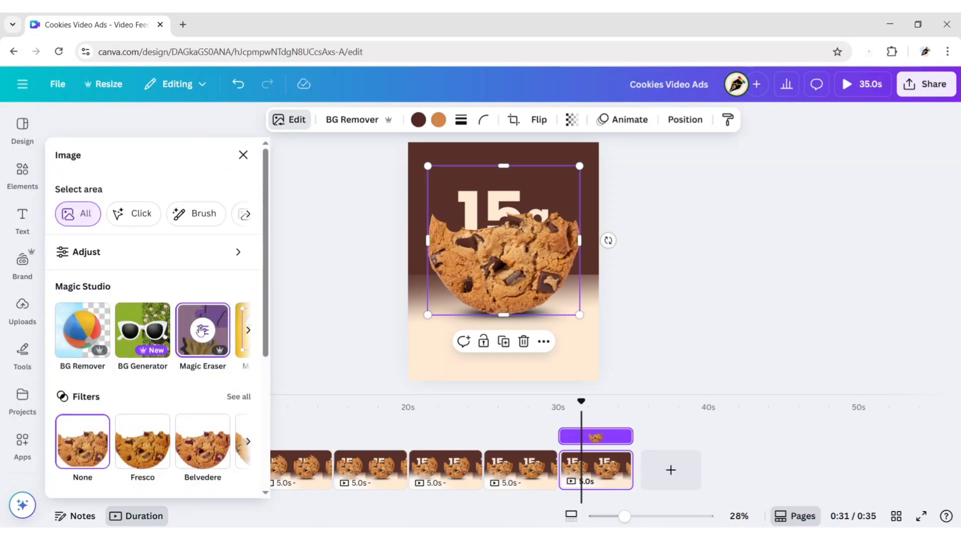
pyautogui.click(201, 332)
pyautogui.moveTo(608, 237)
pyautogui.mouseDown()
pyautogui.moveTo(707, 258)
pyautogui.moveTo(555, 274)
pyautogui.moveTo(560, 284)
pyautogui.moveTo(581, 285)
pyautogui.mouseUp()
pyautogui.click(144, 322)
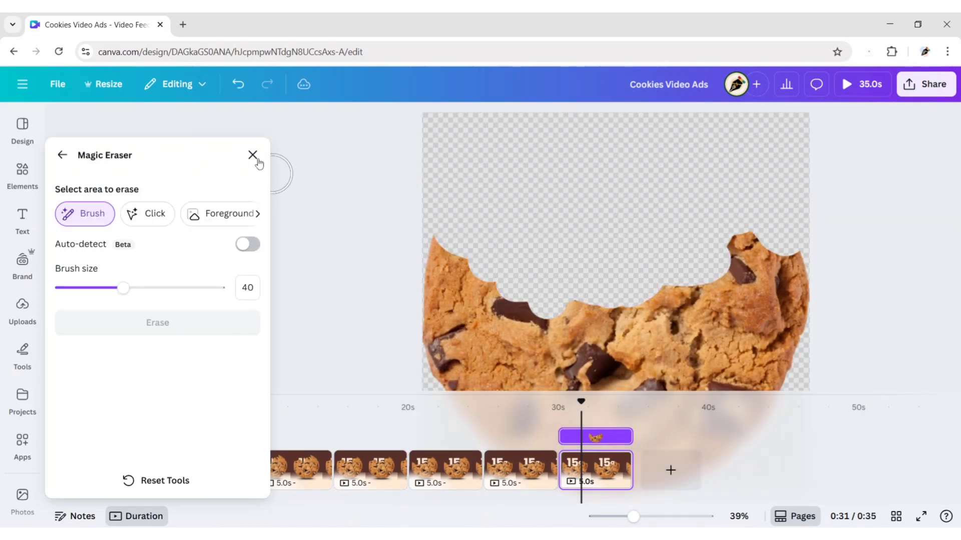
pyautogui.click(253, 155)
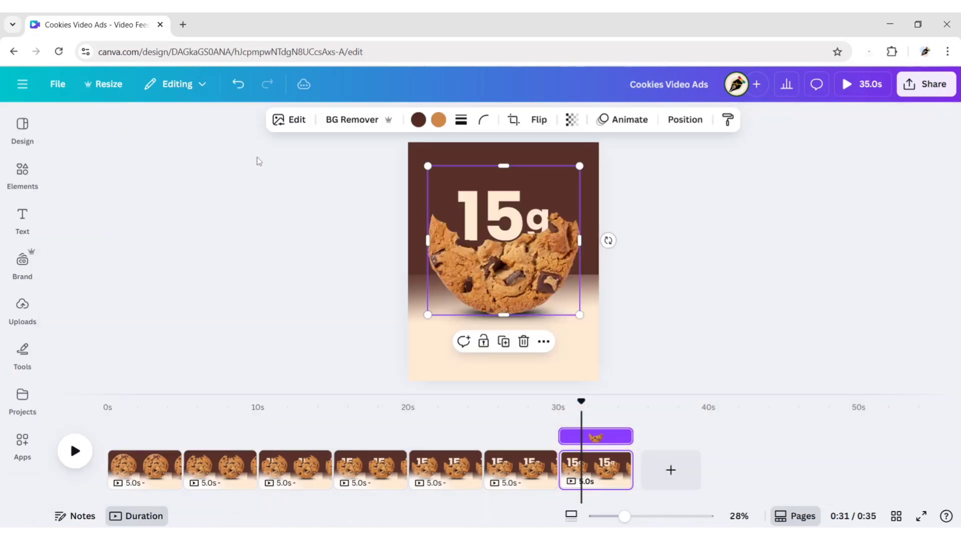
# Step: Duplicate page 7 and use Magic Eraser to remove the raised left tip of the cookie on the new page
pyautogui.rightClick(623, 465)
pyautogui.click(678, 209)
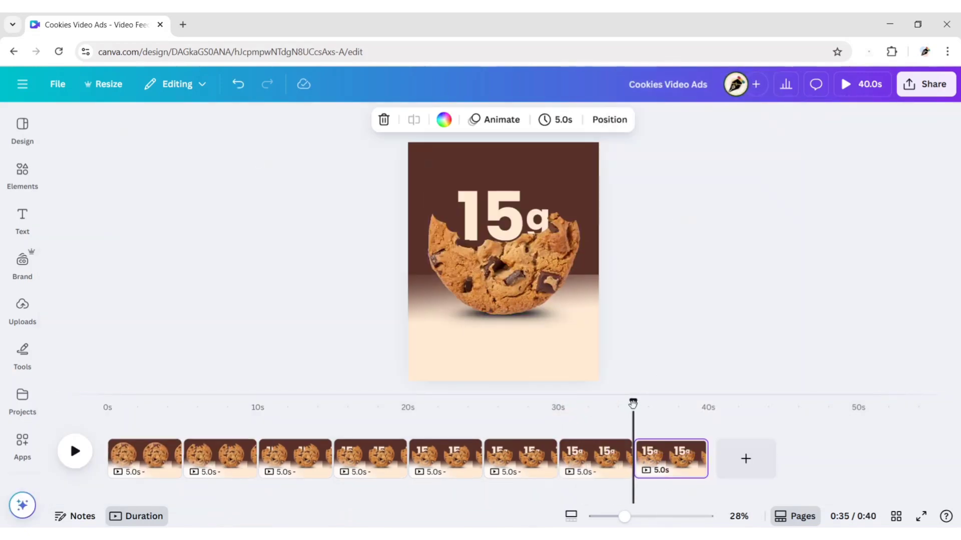
pyautogui.moveTo(633, 403); pyautogui.dragTo(654, 403)
pyautogui.click(719, 282)
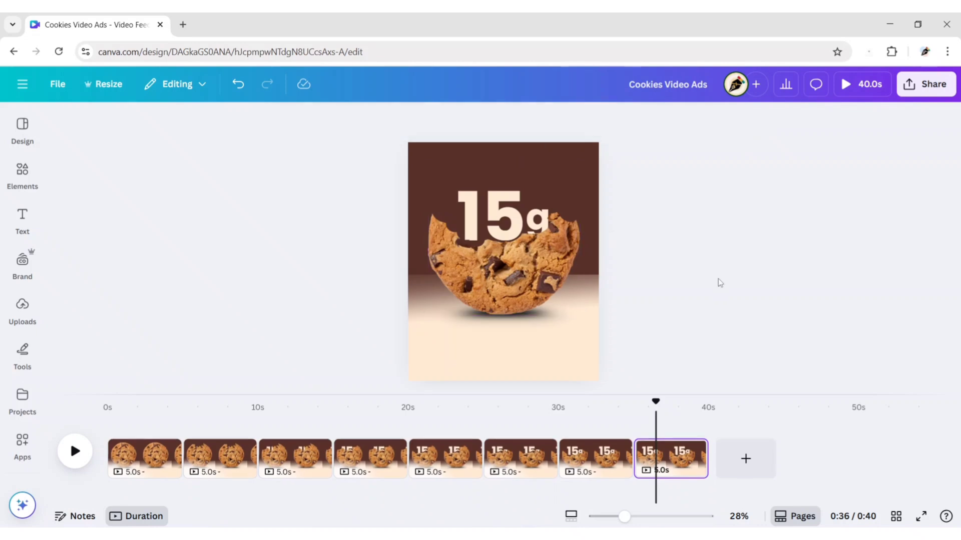
pyautogui.click(571, 245)
pyautogui.click(292, 120)
pyautogui.click(203, 333)
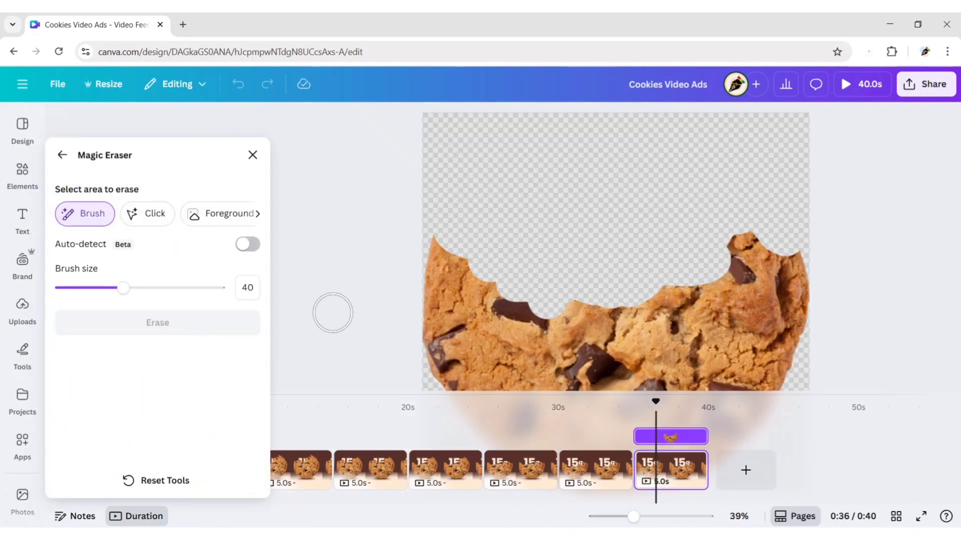
pyautogui.moveTo(426, 246)
pyautogui.mouseDown()
pyautogui.moveTo(456, 272)
pyautogui.moveTo(505, 291)
pyautogui.moveTo(458, 299)
pyautogui.moveTo(426, 289)
pyautogui.moveTo(415, 271)
pyautogui.moveTo(408, 296)
pyautogui.mouseUp()
pyautogui.click(193, 331)
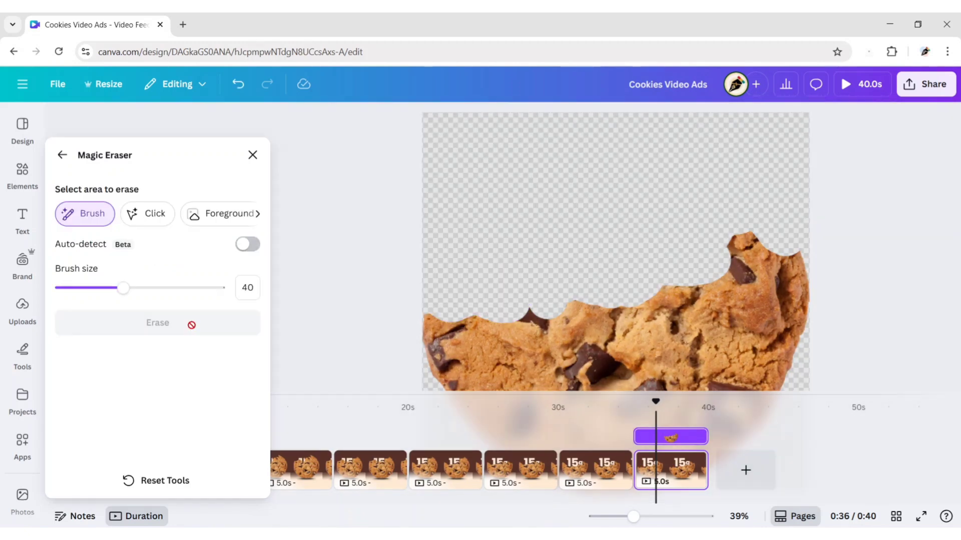
pyautogui.click(252, 156)
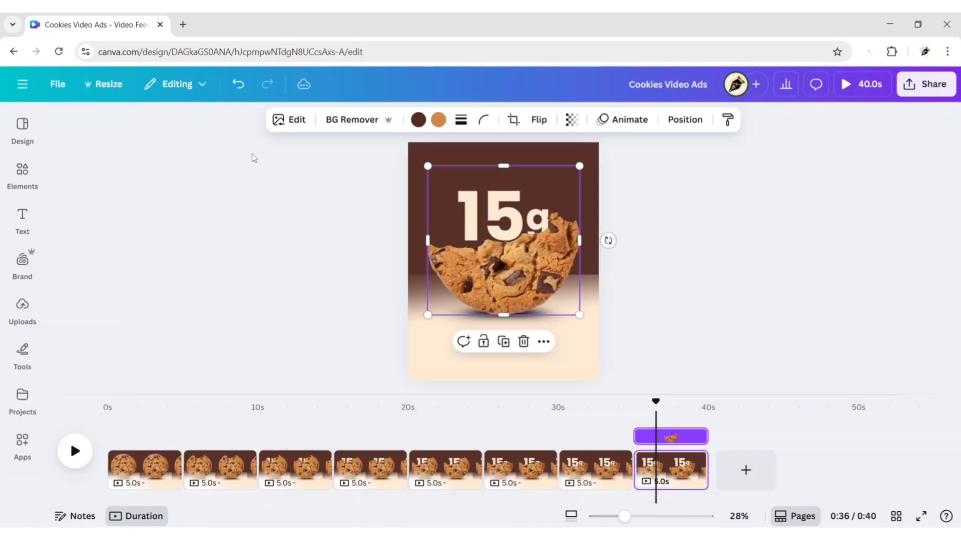
# Step: Duplicate page 8 and use Magic Eraser to remove the raised right side of the cookie on the new page
pyautogui.click(691, 465)
pyautogui.click(719, 206)
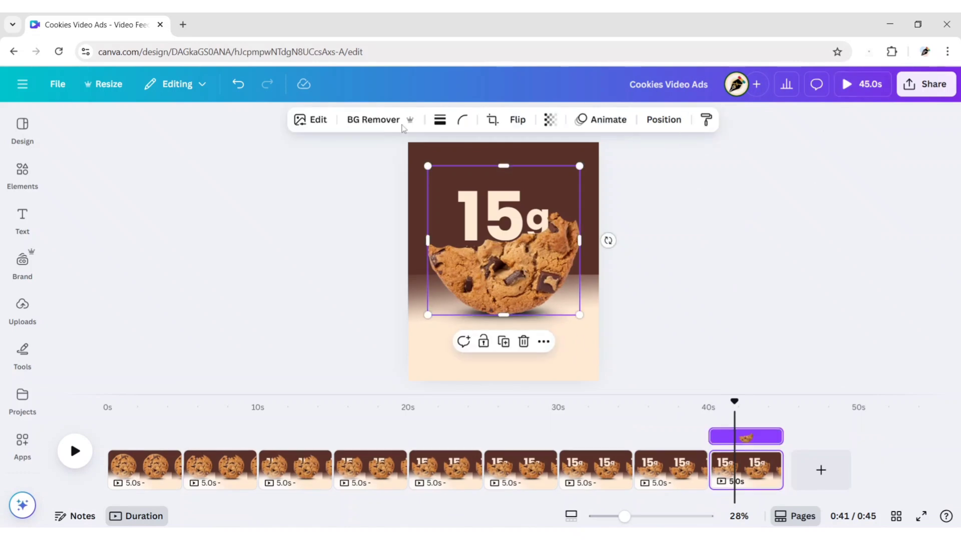
pyautogui.click(304, 122)
pyautogui.click(203, 328)
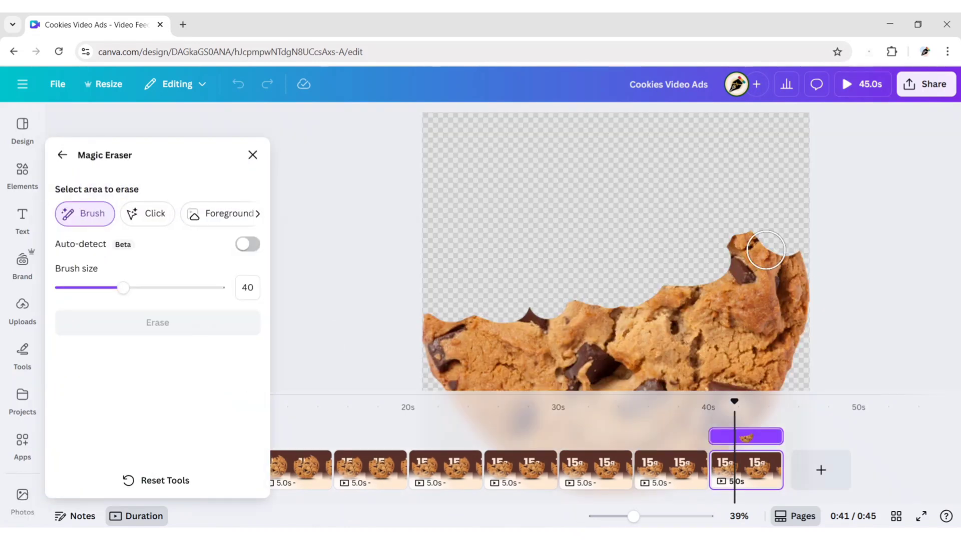
pyautogui.moveTo(766, 250)
pyautogui.mouseDown()
pyautogui.moveTo(807, 262)
pyautogui.moveTo(807, 292)
pyautogui.moveTo(728, 272)
pyautogui.moveTo(707, 290)
pyautogui.moveTo(672, 288)
pyautogui.mouseUp()
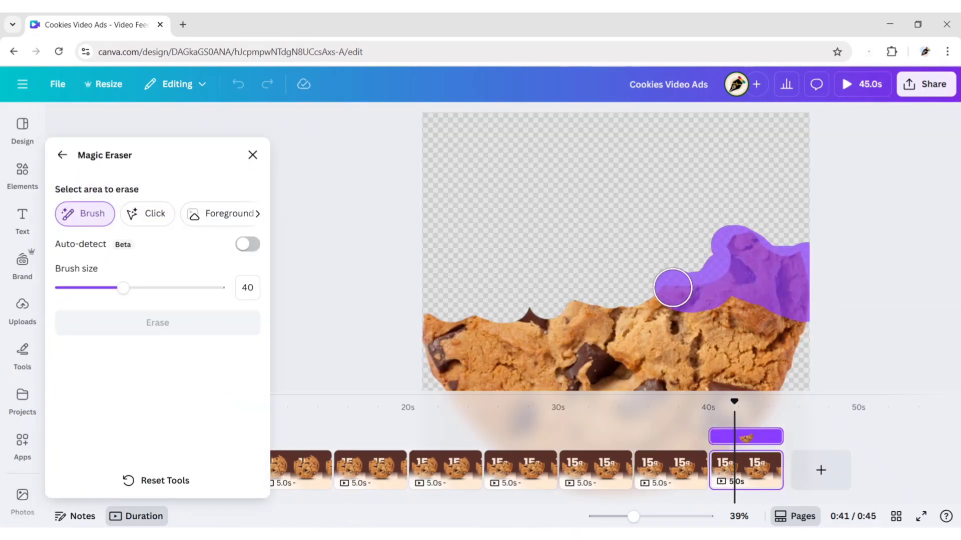
pyautogui.moveTo(728, 310); pyautogui.dragTo(735, 320)
pyautogui.click(193, 324)
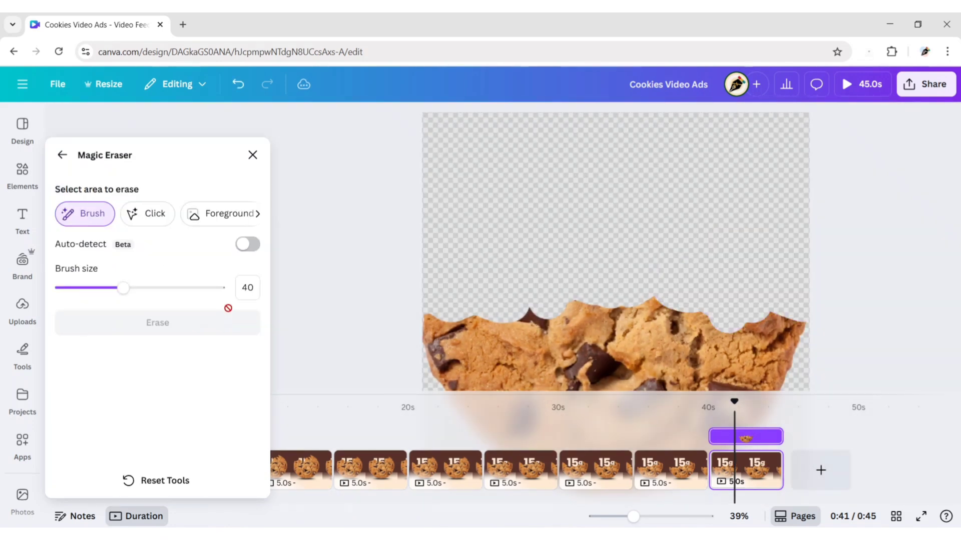
pyautogui.click(252, 155)
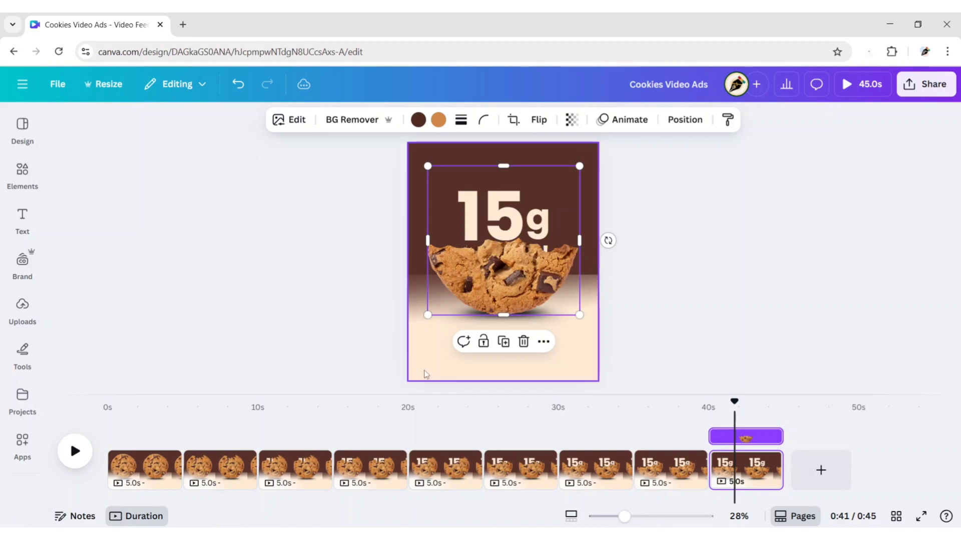
# Step: Duplicate page 9 and use Magic Eraser to take another bite from the left part of the remaining cookie on the new page
pyautogui.click(766, 460)
pyautogui.click(833, 159)
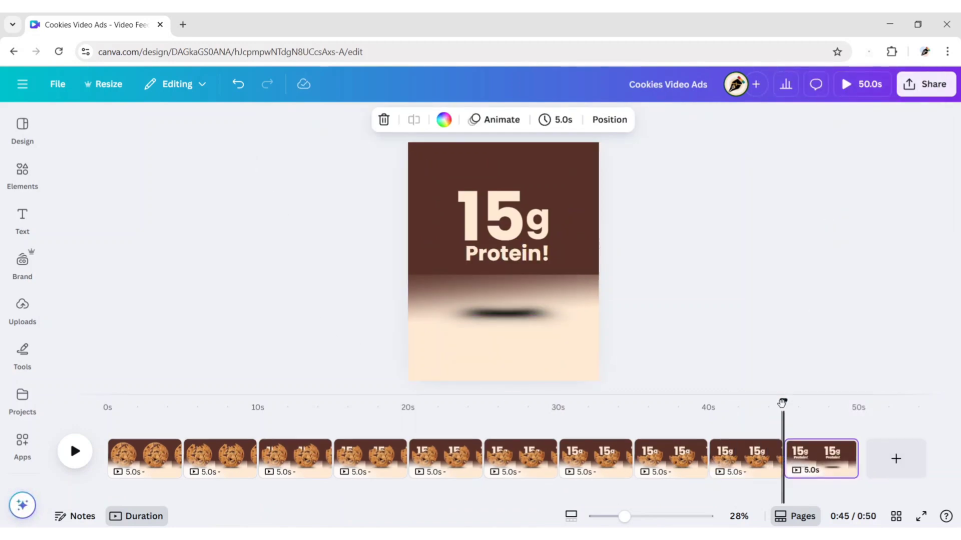
pyautogui.moveTo(784, 401); pyautogui.dragTo(810, 401)
pyautogui.click(524, 274)
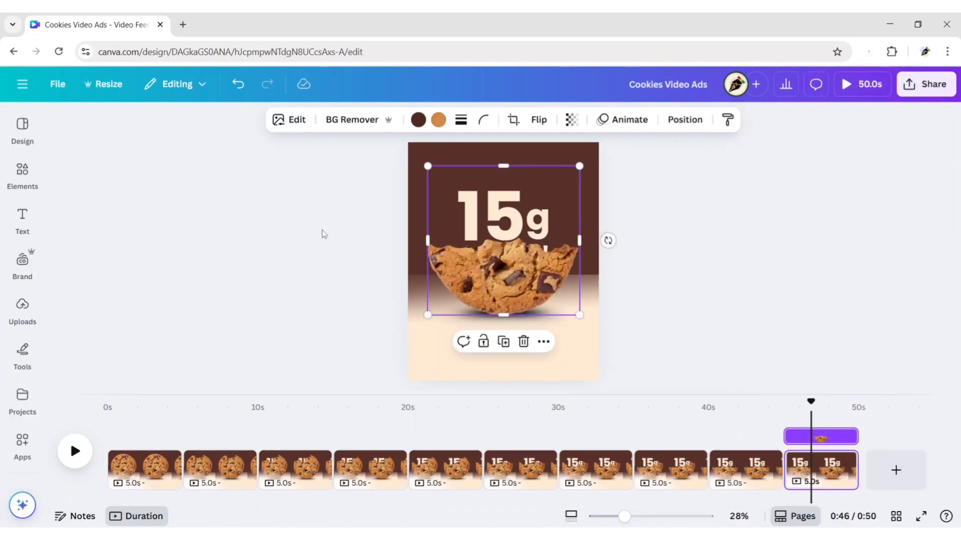
pyautogui.click(297, 122)
pyautogui.click(201, 327)
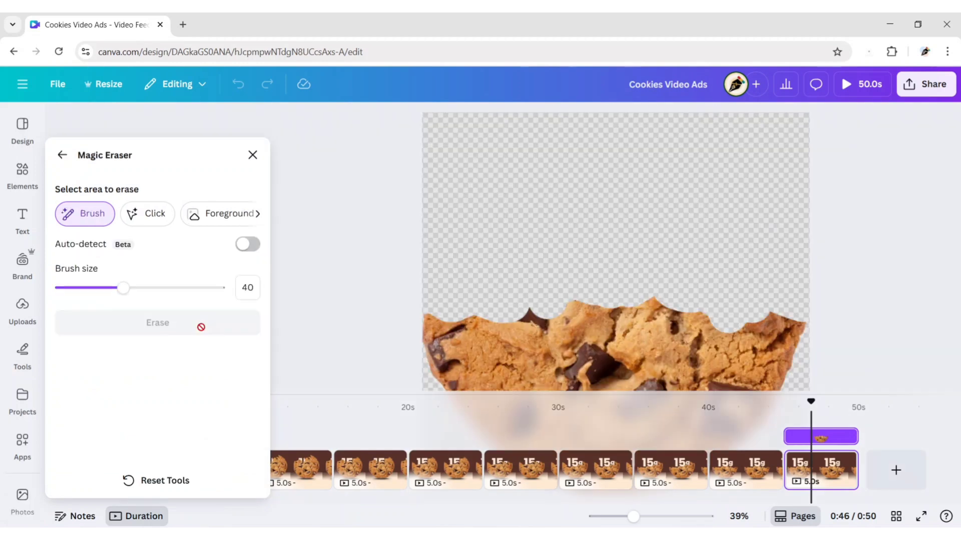
pyautogui.moveTo(429, 344)
pyautogui.mouseDown()
pyautogui.moveTo(473, 336)
pyautogui.moveTo(433, 325)
pyautogui.moveTo(555, 328)
pyautogui.mouseUp()
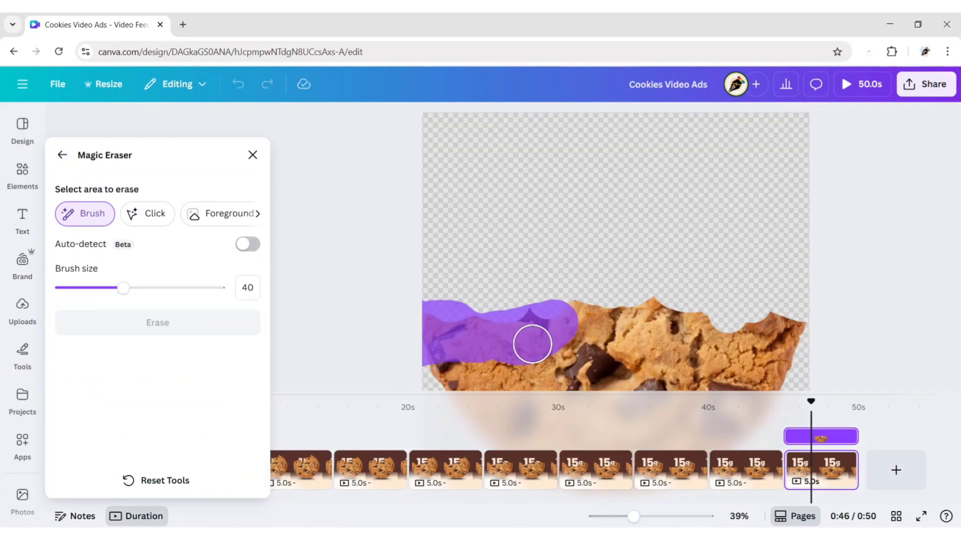
pyautogui.click(150, 325)
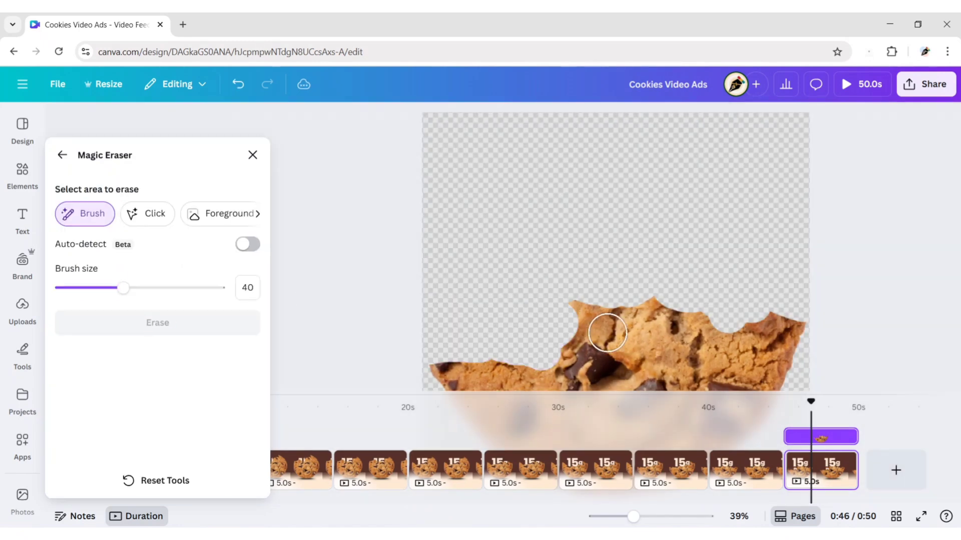
pyautogui.click(252, 154)
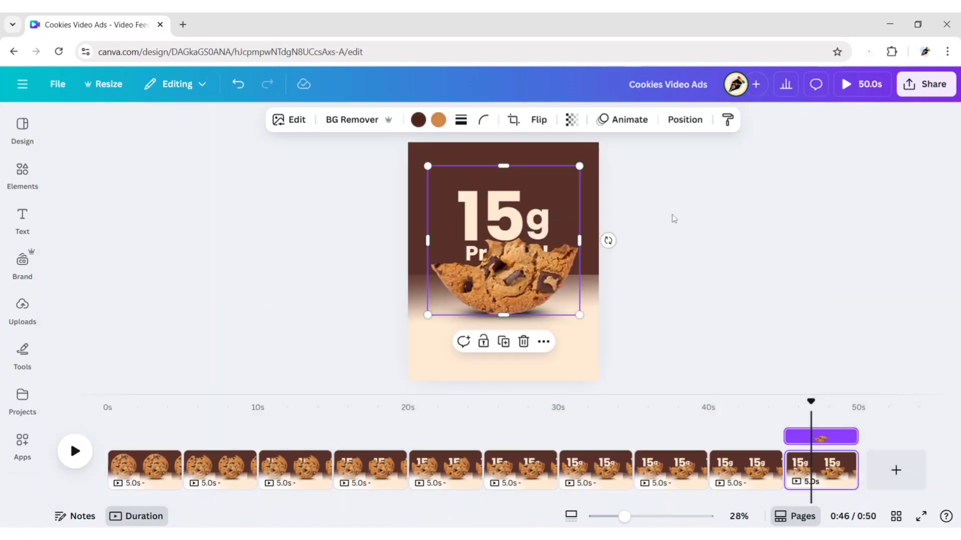
# Step: Duplicate page 10 and use Magic Eraser to remove the raised middle part of the cookie on the new page
pyautogui.click(671, 216)
pyautogui.click(842, 450)
pyautogui.click(833, 208)
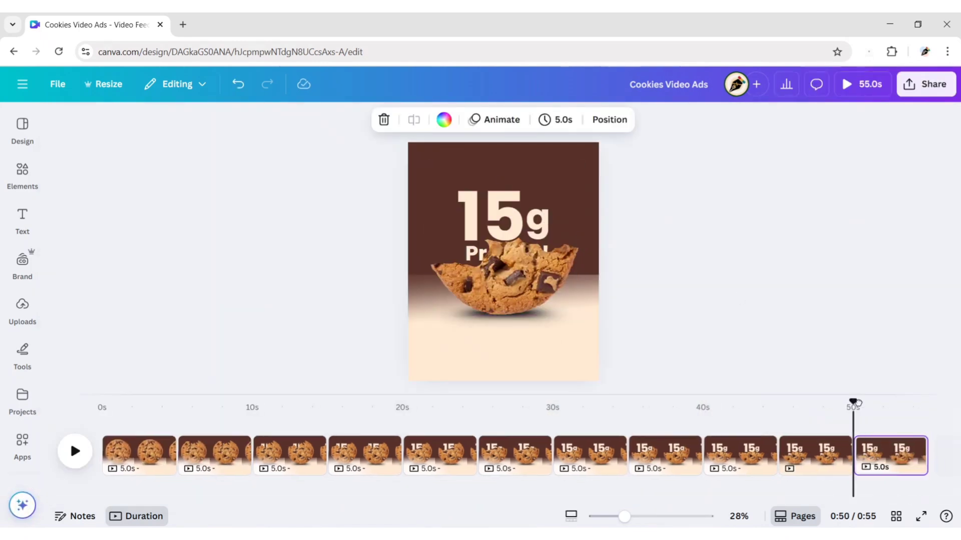
pyautogui.click(570, 301)
pyautogui.click(295, 120)
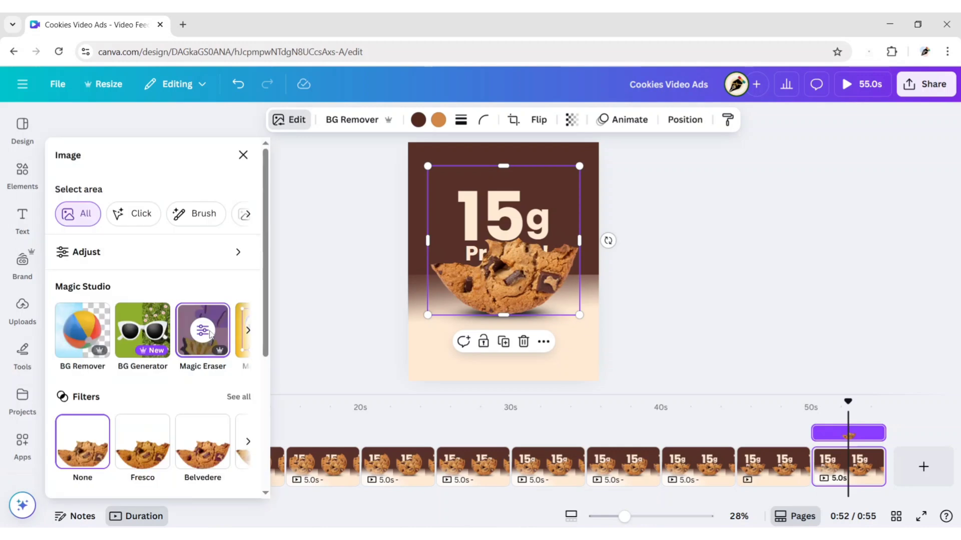
pyautogui.click(200, 329)
pyautogui.moveTo(577, 306)
pyautogui.mouseDown()
pyautogui.moveTo(669, 311)
pyautogui.moveTo(683, 325)
pyautogui.moveTo(572, 345)
pyautogui.mouseUp()
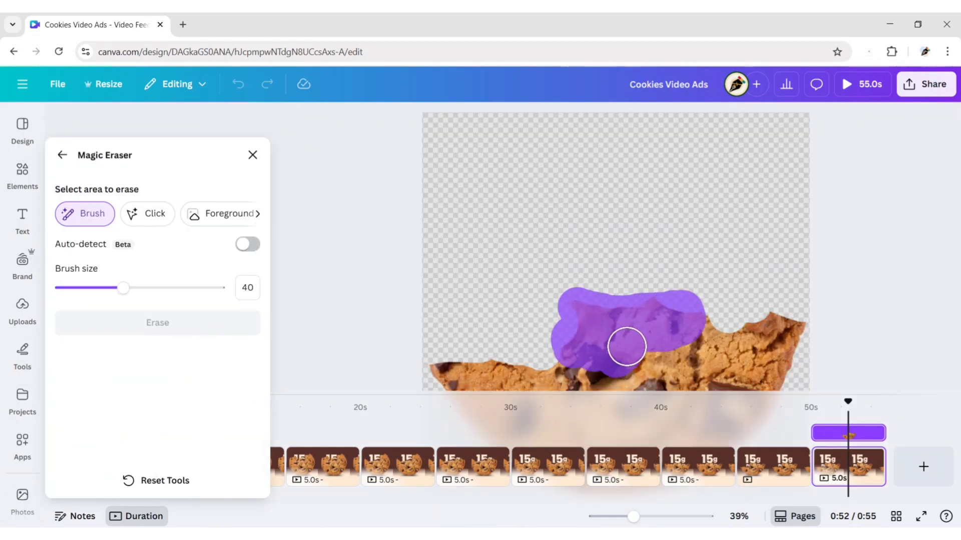
pyautogui.click(161, 325)
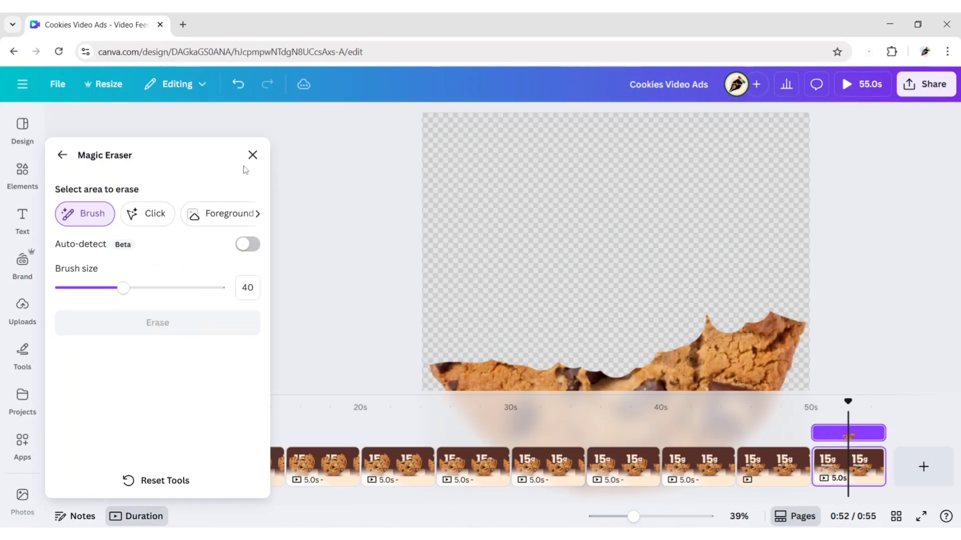
pyautogui.click(252, 155)
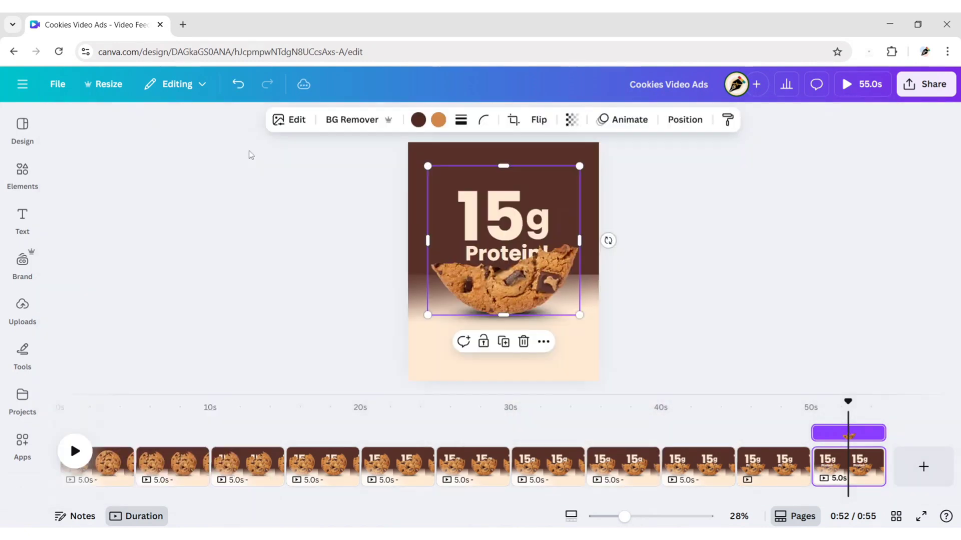
# Step: Duplicate page 11 and use Magic Eraser to level off the raised right side of the cookie on the new page
pyautogui.rightClick(848, 433)
pyautogui.rightClick(850, 466)
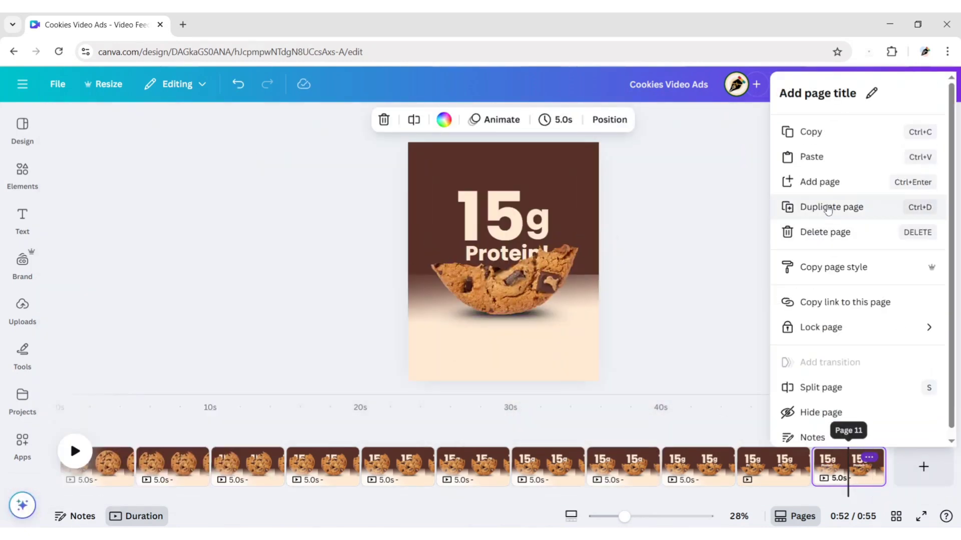
pyautogui.click(825, 206)
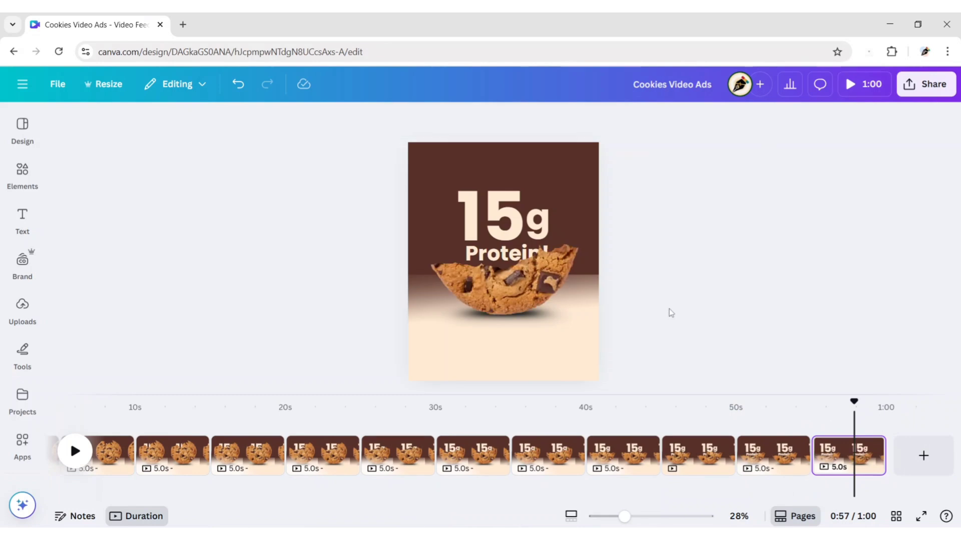
pyautogui.click(576, 295)
pyautogui.click(295, 120)
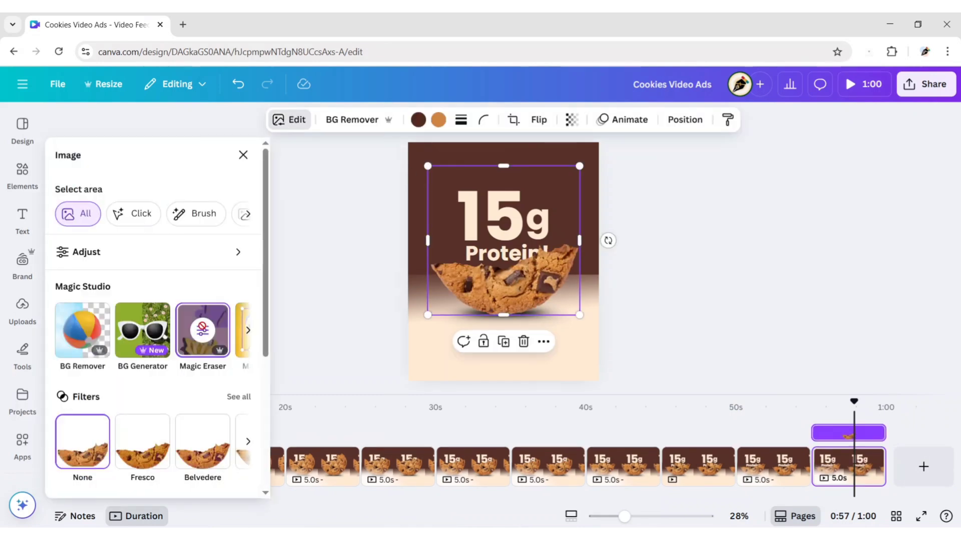
pyautogui.click(202, 328)
pyautogui.moveTo(711, 334)
pyautogui.mouseDown()
pyautogui.moveTo(676, 349)
pyautogui.moveTo(715, 335)
pyautogui.moveTo(786, 332)
pyautogui.moveTo(773, 341)
pyautogui.mouseUp()
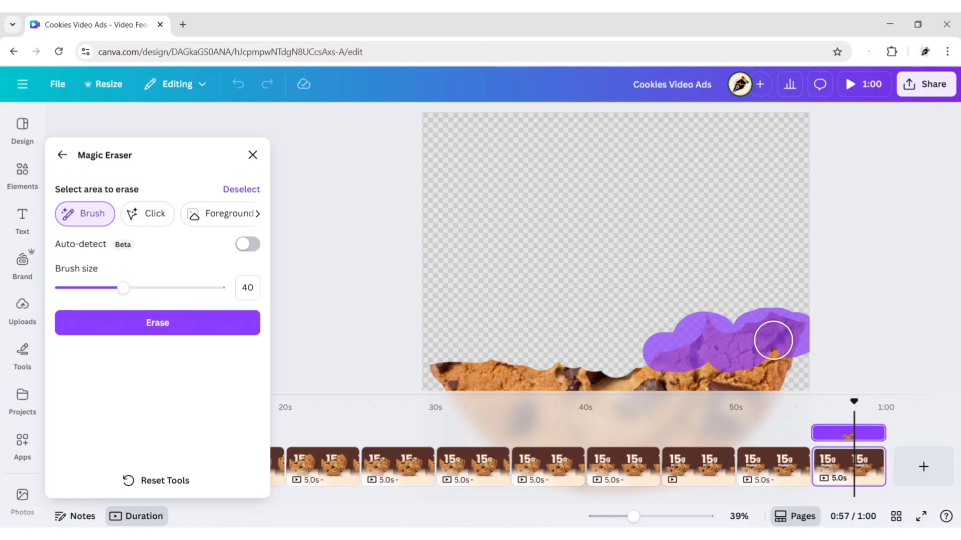
pyautogui.click(253, 331)
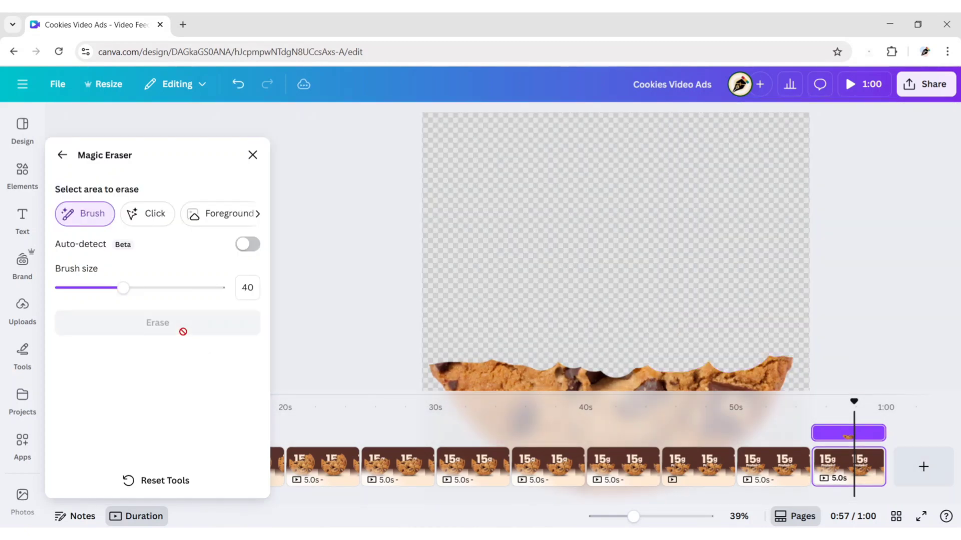
pyautogui.click(771, 241)
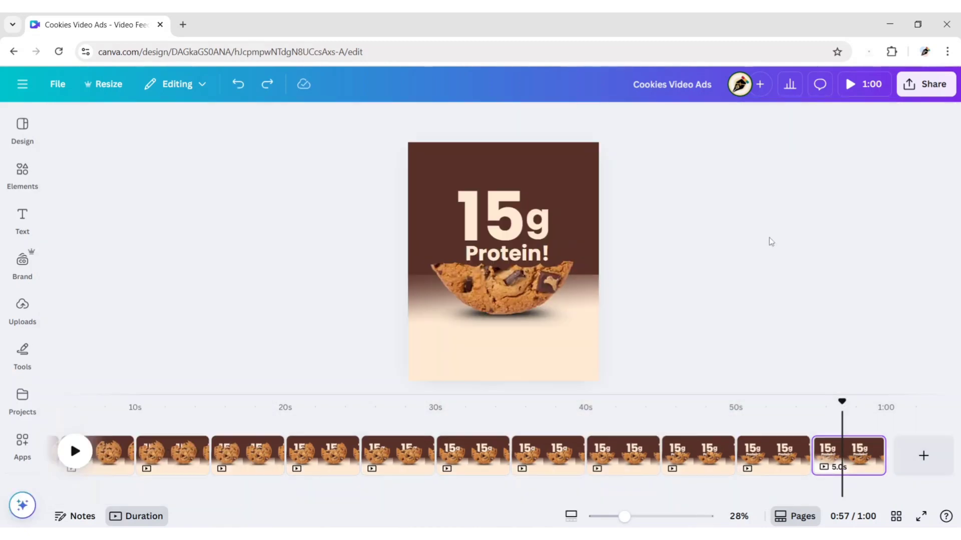
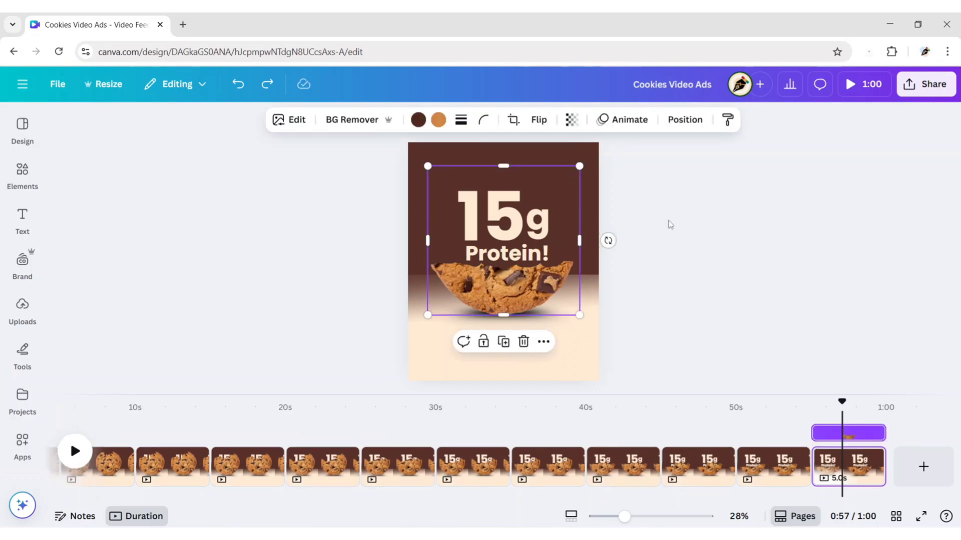
# Step: Delete the "Protein!", "g", "15", shadow and background layers from page 12, keeping only the cookie
pyautogui.click(585, 181)
pyautogui.click(800, 119)
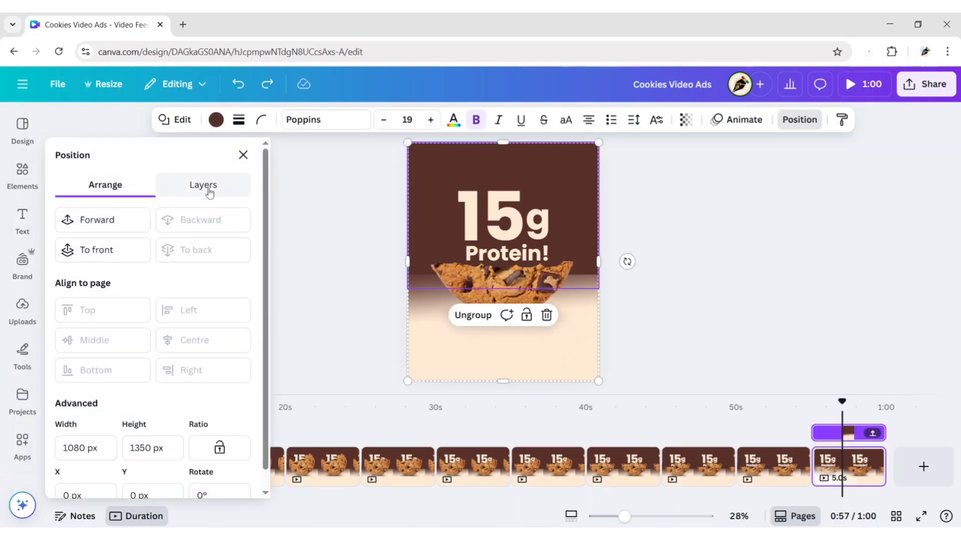
pyautogui.click(235, 188)
pyautogui.click(190, 305)
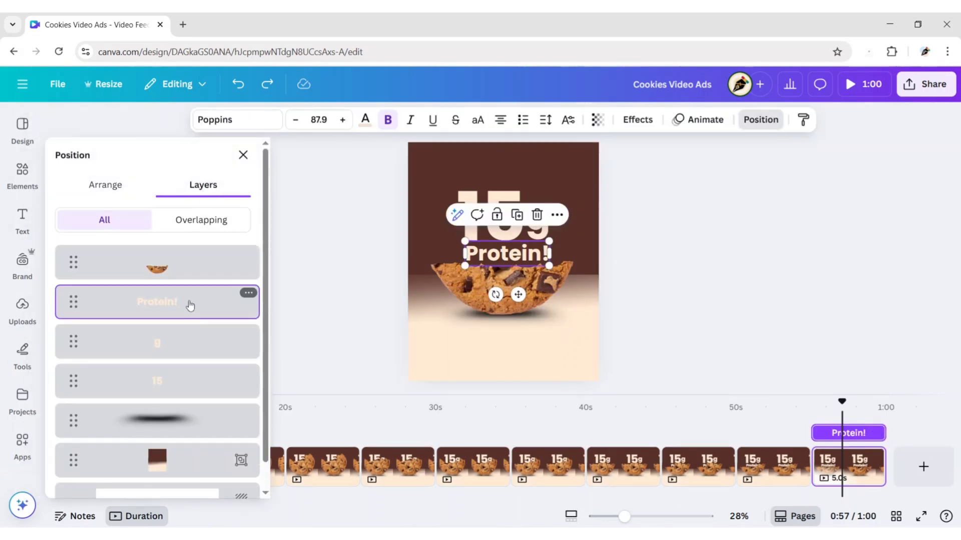
pyautogui.keyDown('shift'); pyautogui.click(193, 340); pyautogui.keyUp('shift')
pyautogui.keyDown('shift'); pyautogui.click(198, 381); pyautogui.keyUp('shift')
pyautogui.keyDown('shift'); pyautogui.click(203, 411); pyautogui.keyUp('shift')
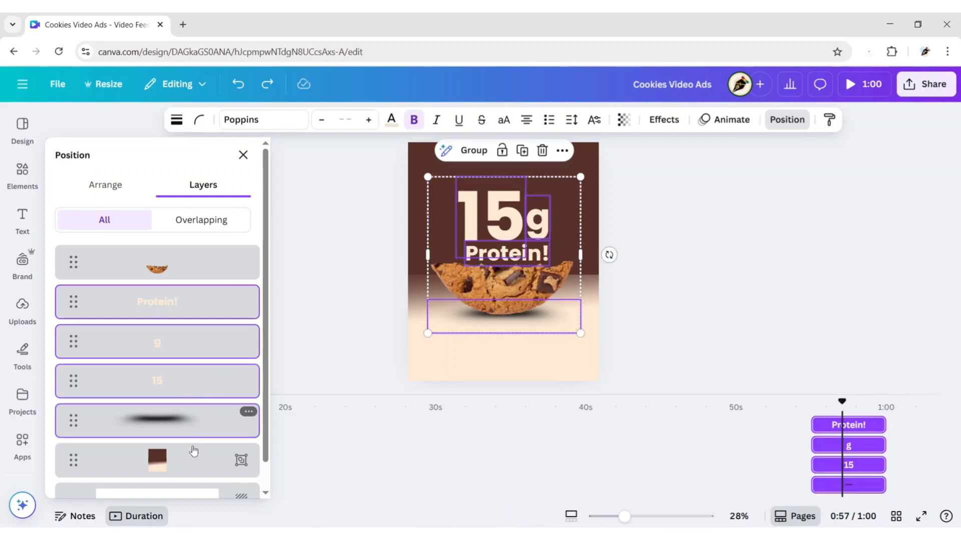
pyautogui.keyDown('shift'); pyautogui.click(194, 452); pyautogui.keyUp('shift')
pyautogui.press('Delete')
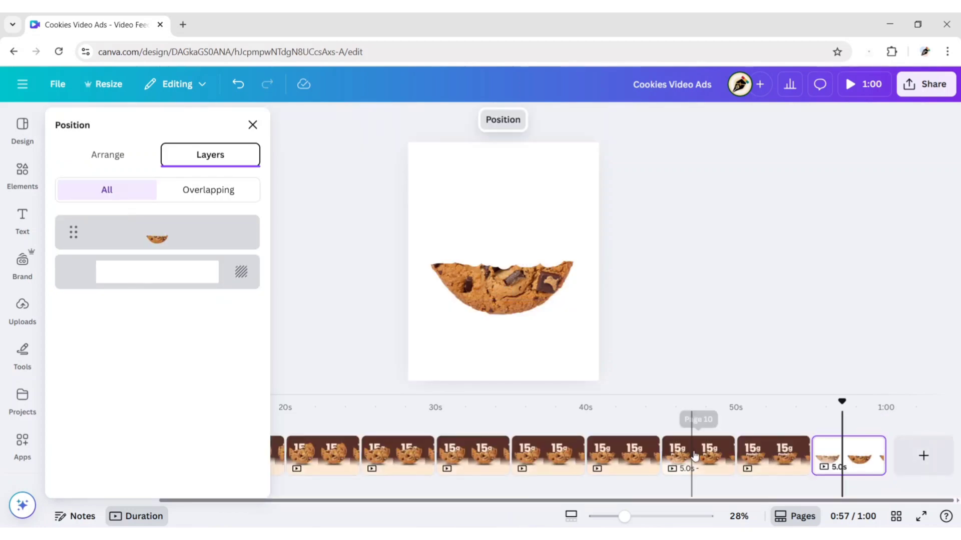
# Step: Delete the text, shadow and background layers from page 11, keeping only the cookie
pyautogui.click(773, 455)
pyautogui.click(155, 273)
pyautogui.keyDown('shift'); pyautogui.click(155, 340); pyautogui.keyUp('shift')
pyautogui.keyDown('shift'); pyautogui.click(155, 381); pyautogui.keyUp('shift')
pyautogui.keyDown('shift'); pyautogui.click(155, 421); pyautogui.keyUp('shift')
pyautogui.keyDown('shift'); pyautogui.click(158, 457); pyautogui.keyUp('shift')
pyautogui.press('Delete')
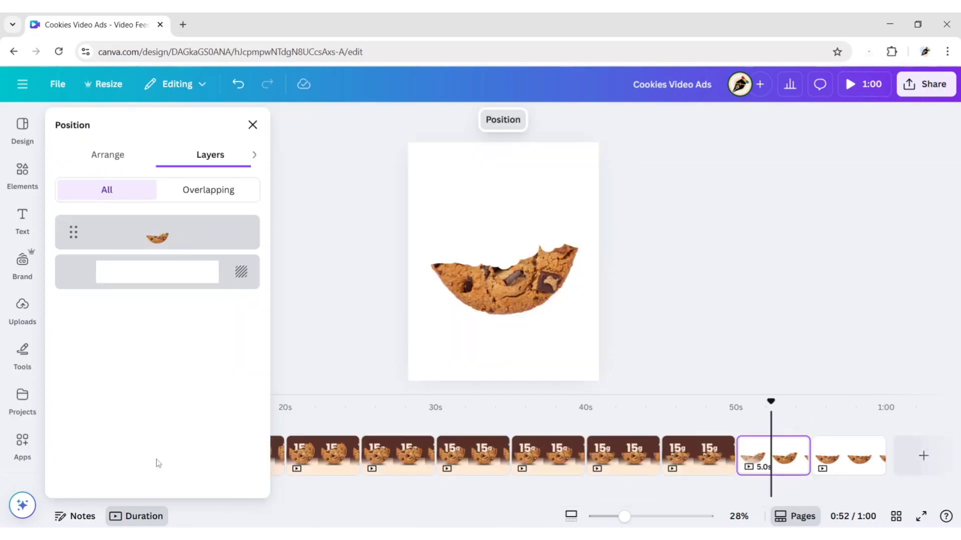
# Step: Delete the text, shadow and background layers from page 10, keeping only the cookie
pyautogui.click(698, 455)
pyautogui.click(181, 300)
pyautogui.keyDown('shift'); pyautogui.click(185, 339); pyautogui.keyUp('shift')
pyautogui.keyDown('shift'); pyautogui.click(188, 380); pyautogui.keyUp('shift')
pyautogui.keyDown('shift'); pyautogui.click(190, 421); pyautogui.keyUp('shift')
pyautogui.keyDown('shift'); pyautogui.click(193, 457); pyautogui.keyUp('shift')
pyautogui.press('Delete')
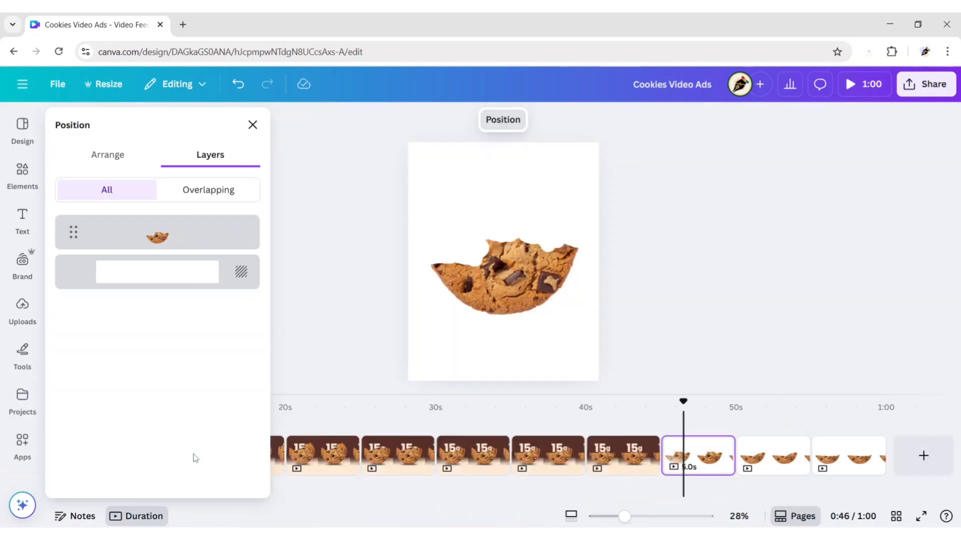
# Step: Delete the text, shadow and background layers from page 9, keeping only the cookie
pyautogui.click(623, 456)
pyautogui.click(180, 300)
pyautogui.keyDown('shift'); pyautogui.click(185, 338); pyautogui.keyUp('shift')
pyautogui.keyDown('shift'); pyautogui.click(187, 380); pyautogui.keyUp('shift')
pyautogui.keyDown('shift'); pyautogui.click(188, 421); pyautogui.keyUp('shift')
pyautogui.keyDown('shift'); pyautogui.click(193, 456); pyautogui.keyUp('shift')
pyautogui.press('Delete')
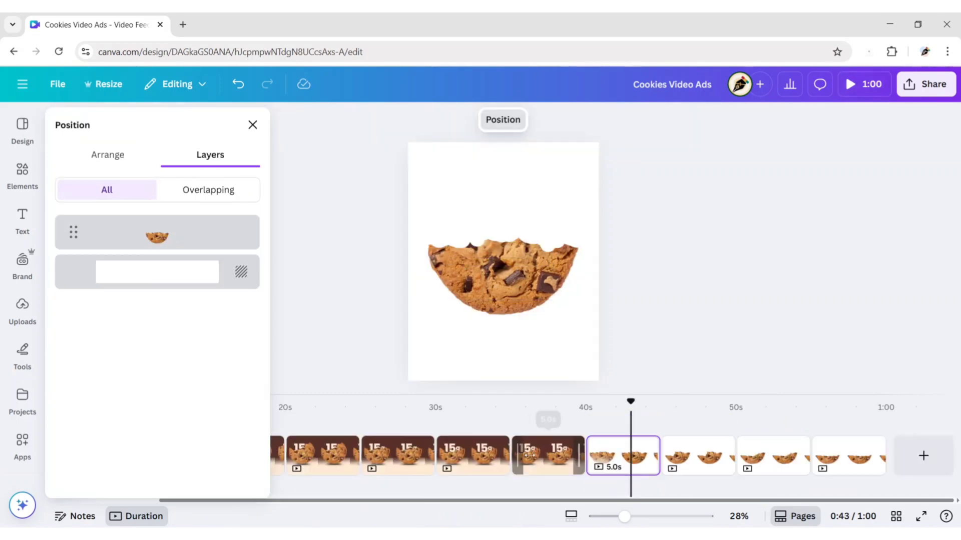
# Step: Delete the text, shadow and background layers from page 8, keeping only the cookie
pyautogui.click(540, 455)
pyautogui.click(156, 300)
pyautogui.keyDown('shift'); pyautogui.click(155, 340); pyautogui.keyUp('shift')
pyautogui.keyDown('shift'); pyautogui.click(155, 380); pyautogui.keyUp('shift')
pyautogui.keyDown('shift'); pyautogui.click(180, 457); pyautogui.keyUp('shift')
pyautogui.press('Delete')
# Step: Delete the text, shadow and background layers from page 7, keeping only the cookie
pyautogui.click(472, 455)
pyautogui.click(155, 302)
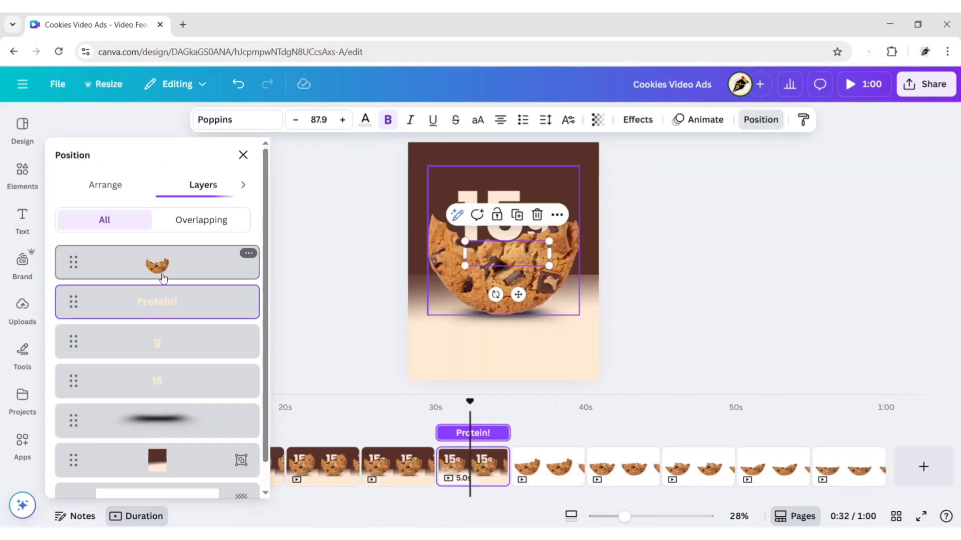
pyautogui.keyDown('shift'); pyautogui.click(155, 342); pyautogui.keyUp('shift')
pyautogui.keyDown('shift'); pyautogui.click(155, 381); pyautogui.keyUp('shift')
pyautogui.keyDown('shift'); pyautogui.click(155, 421); pyautogui.keyUp('shift')
pyautogui.keyDown('shift'); pyautogui.click(155, 460); pyautogui.keyUp('shift')
pyautogui.press('Delete')
# Step: Delete the text, shadow and background layers from page 6, keeping only the cookie
pyautogui.click(398, 455)
pyautogui.click(155, 273)
pyautogui.press('Delete')
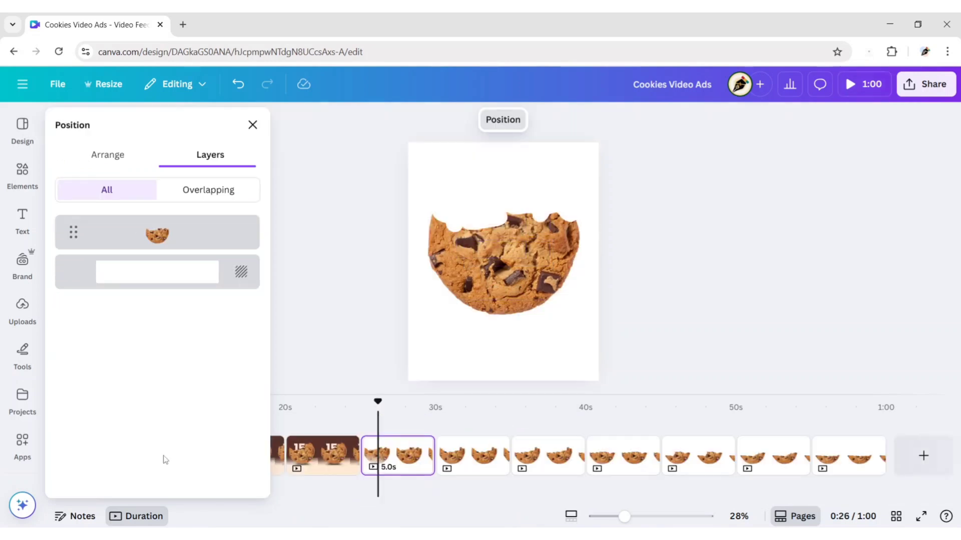
# Step: Delete the text, shadow and background layers from page 5, keeping only the cookie
pyautogui.click(323, 455)
pyautogui.click(165, 283)
pyautogui.keyDown('shift'); pyautogui.click(165, 341); pyautogui.keyUp('shift')
pyautogui.keyDown('shift'); pyautogui.click(165, 382); pyautogui.keyUp('shift')
pyautogui.keyDown('shift'); pyautogui.click(165, 421); pyautogui.keyUp('shift')
pyautogui.keyDown('shift'); pyautogui.click(165, 461); pyautogui.keyUp('shift')
pyautogui.press('Delete')
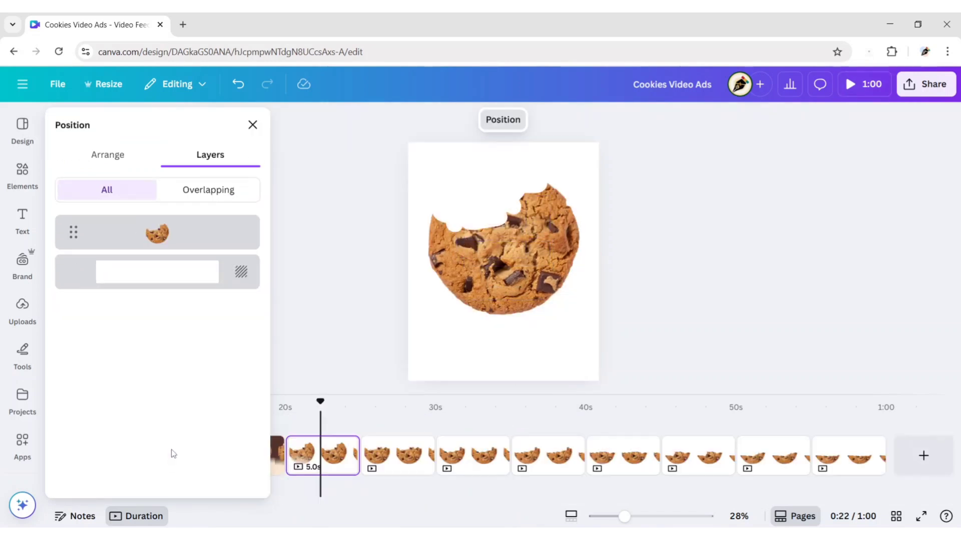
# Step: Delete the text, shadow and background layers from page 4, keeping only the cookie
pyautogui.click(277, 451)
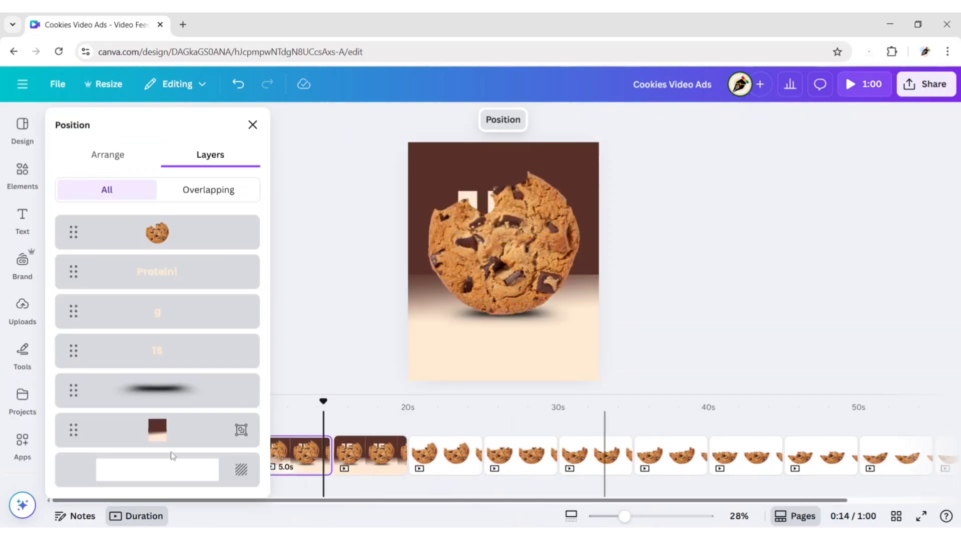
pyautogui.click(156, 273)
pyautogui.keyDown('shift'); pyautogui.click(165, 312); pyautogui.keyUp('shift')
pyautogui.keyDown('shift'); pyautogui.click(165, 351); pyautogui.keyUp('shift')
pyautogui.keyDown('shift'); pyautogui.click(166, 390); pyautogui.keyUp('shift')
pyautogui.keyDown('shift'); pyautogui.click(170, 431); pyautogui.keyUp('shift')
pyautogui.press('Delete')
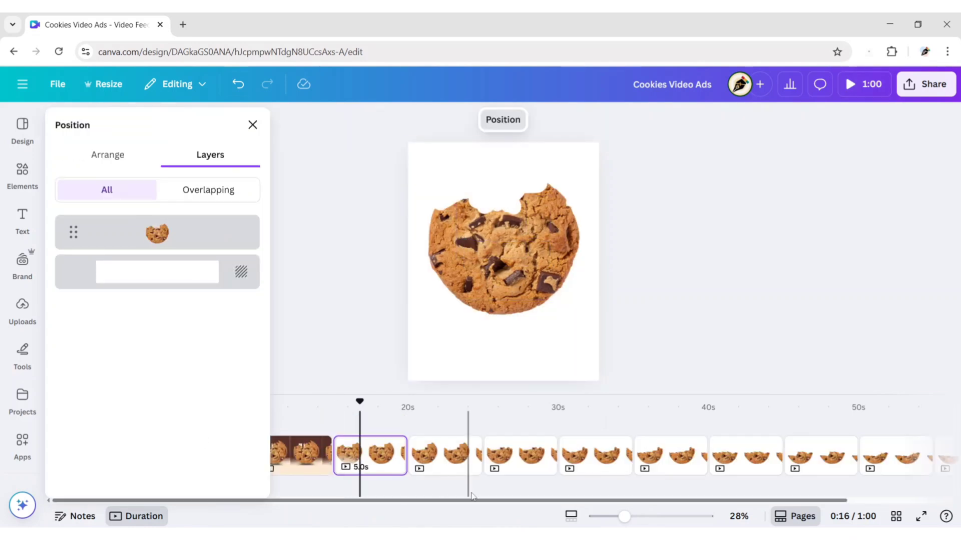
# Step: Delete the text, shadow and background layers from page 3, keeping only the cookie
pyautogui.click(296, 453)
pyautogui.click(176, 277)
pyautogui.keyDown('shift'); pyautogui.click(166, 342); pyautogui.keyUp('shift')
pyautogui.keyDown('shift'); pyautogui.click(165, 381); pyautogui.keyUp('shift')
pyautogui.keyDown('shift'); pyautogui.click(176, 423); pyautogui.keyUp('shift')
pyautogui.keyDown('shift'); pyautogui.click(176, 460); pyautogui.keyUp('shift')
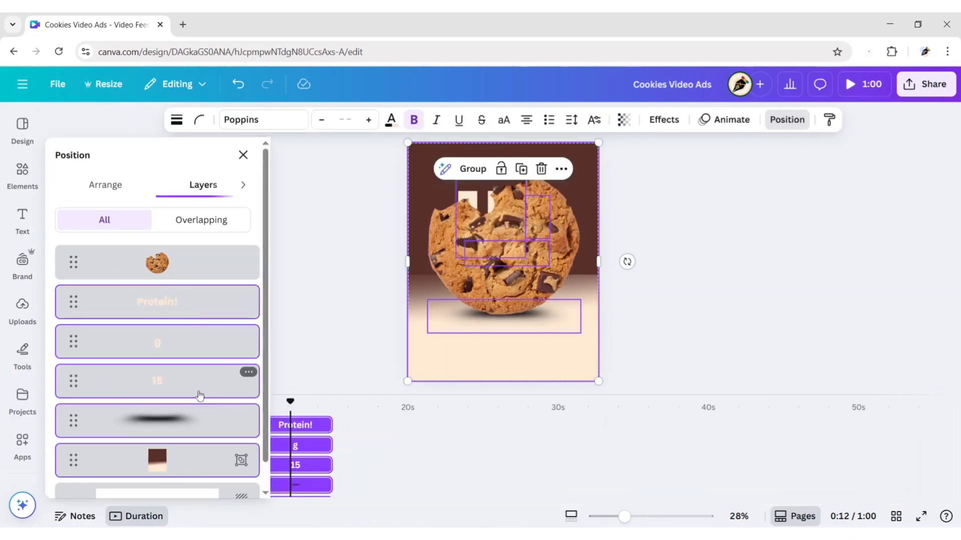
pyautogui.press('Delete')
# Step: Delete the text, shadow and background layers from page 2 with the first bite, keeping only the cookie
pyautogui.click(214, 453)
pyautogui.click(614, 119)
pyautogui.click(157, 302)
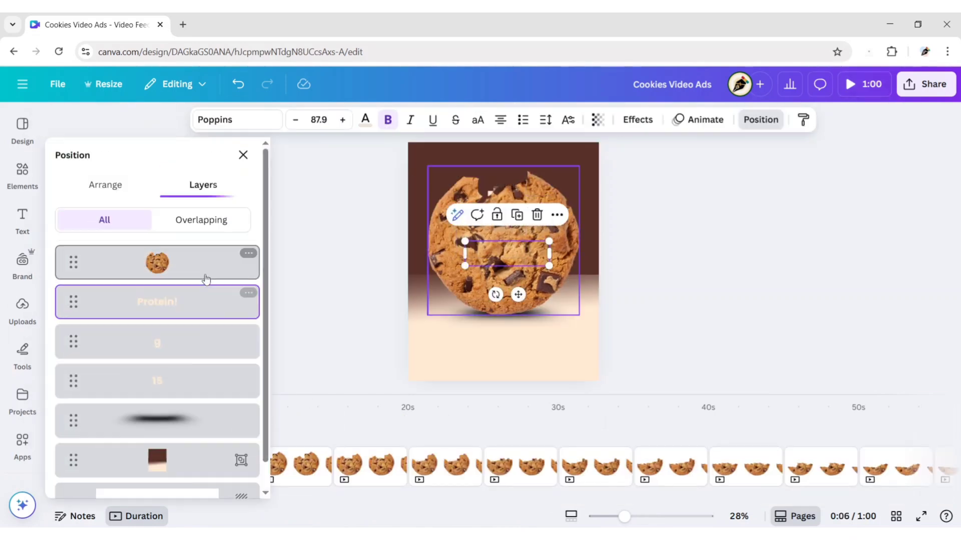
pyautogui.keyDown('shift'); pyautogui.click(165, 342); pyautogui.keyUp('shift')
pyautogui.keyDown('shift'); pyautogui.click(165, 382); pyautogui.keyUp('shift')
pyautogui.keyDown('shift'); pyautogui.click(189, 419); pyautogui.keyUp('shift')
pyautogui.keyDown('shift'); pyautogui.click(186, 459); pyautogui.keyUp('shift')
pyautogui.press('Delete')
pyautogui.click(253, 125)
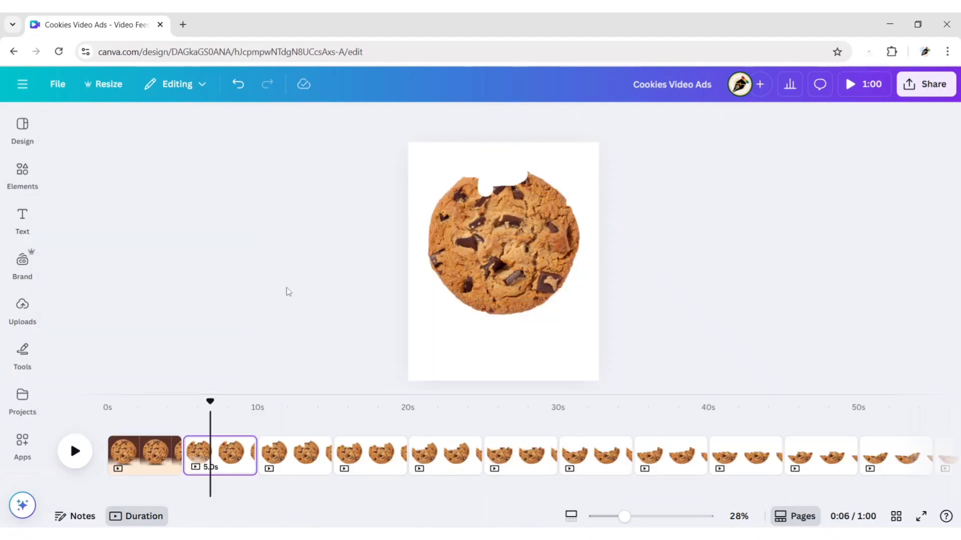
# Step: Duplicate page 1 and delete every layer except the whole cookie from the copy
pyautogui.click(166, 446)
pyautogui.click(239, 216)
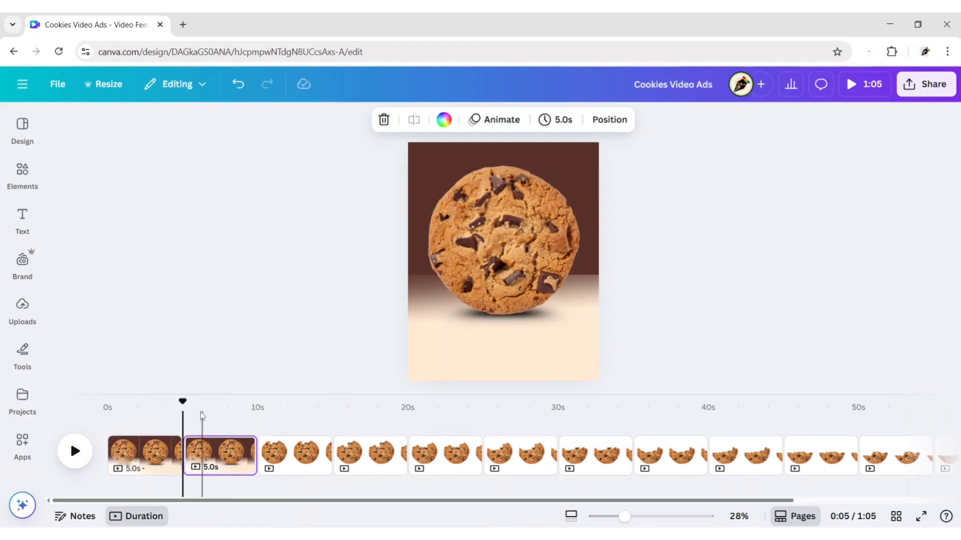
pyautogui.click(212, 450)
pyautogui.click(609, 119)
pyautogui.click(184, 273)
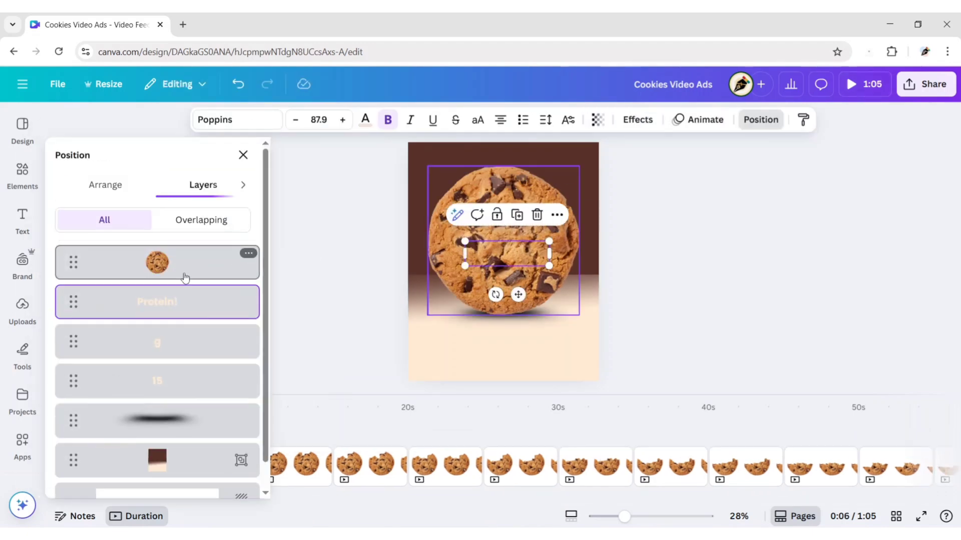
pyautogui.keyDown('shift'); pyautogui.click(243, 457); pyautogui.keyUp('shift')
pyautogui.press('Delete')
pyautogui.click(252, 125)
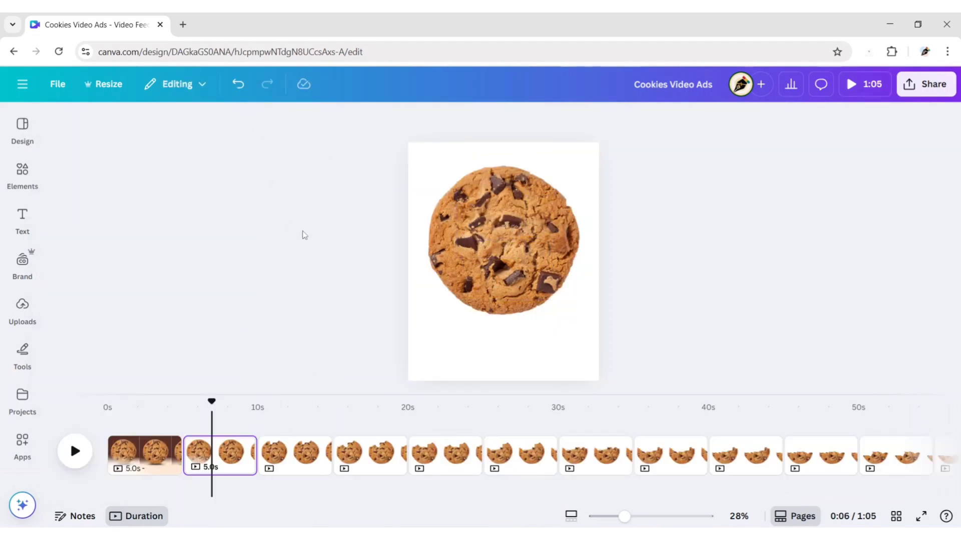
# Step: Switch to the grid overview, duplicate page 12 and move the copy to the end of the design
pyautogui.click(896, 517)
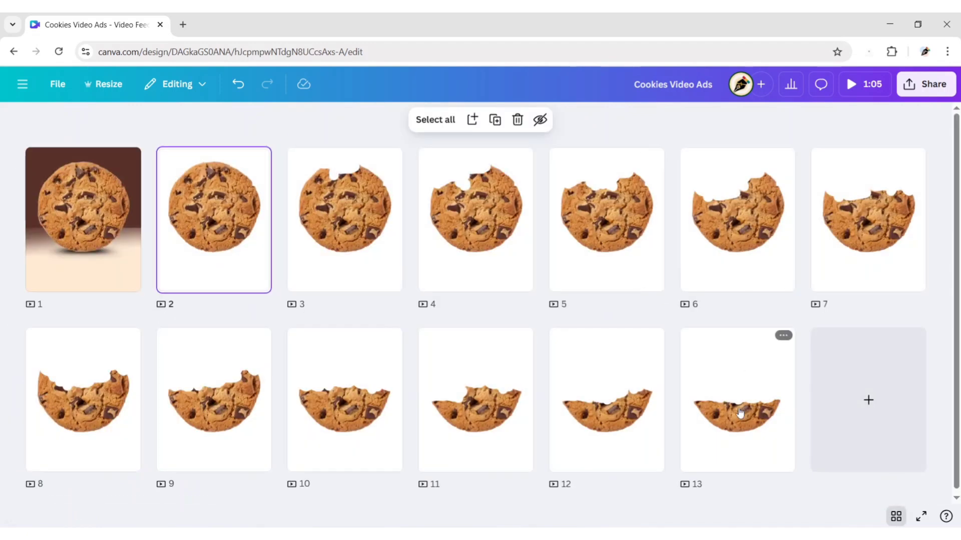
pyautogui.click(659, 340)
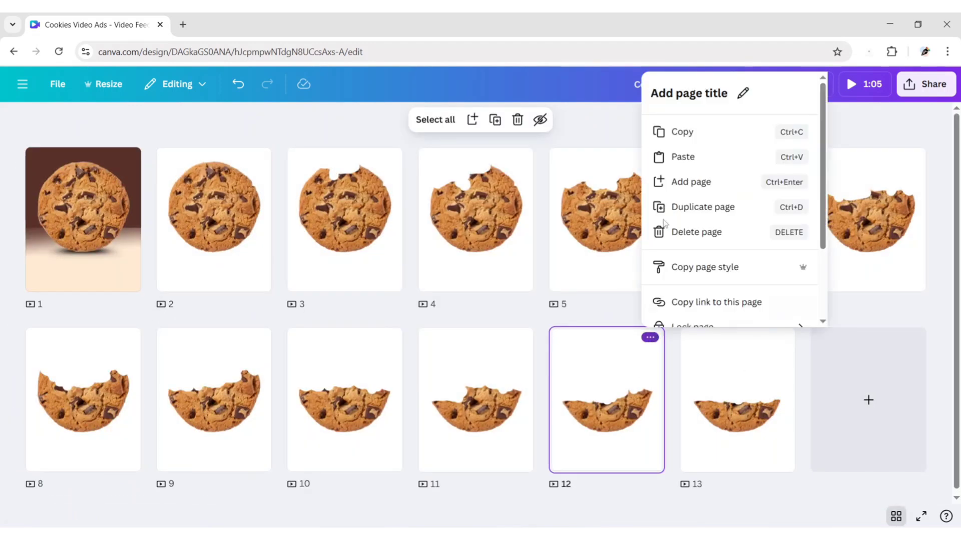
pyautogui.click(706, 213)
pyautogui.moveTo(727, 387); pyautogui.dragTo(873, 369)
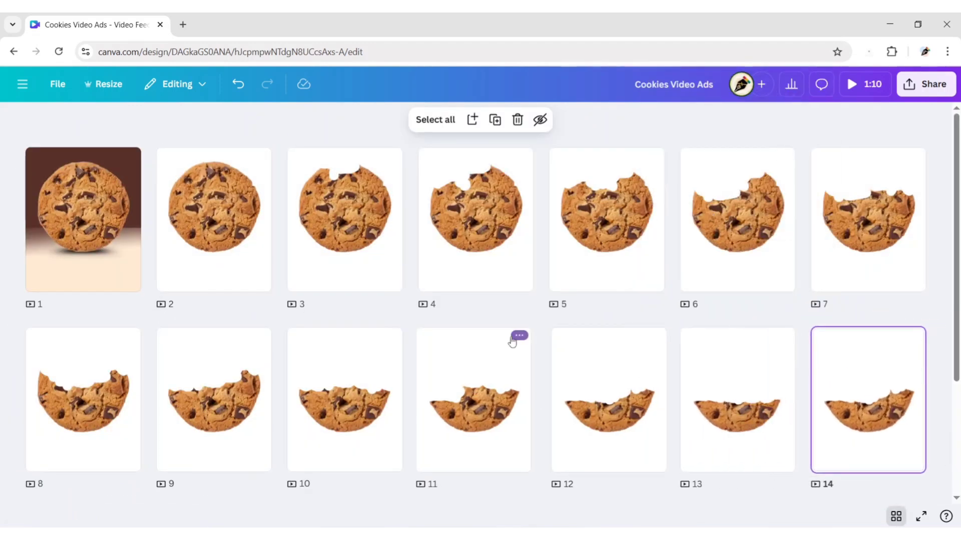
# Step: Duplicate page 11 and move the copy to the end, after page 14
pyautogui.click(518, 337)
pyautogui.click(562, 207)
pyautogui.moveTo(606, 401); pyautogui.dragTo(138, 372)
# Step: Duplicate page 10 and move the copy to the end, after page 15
pyautogui.click(391, 151)
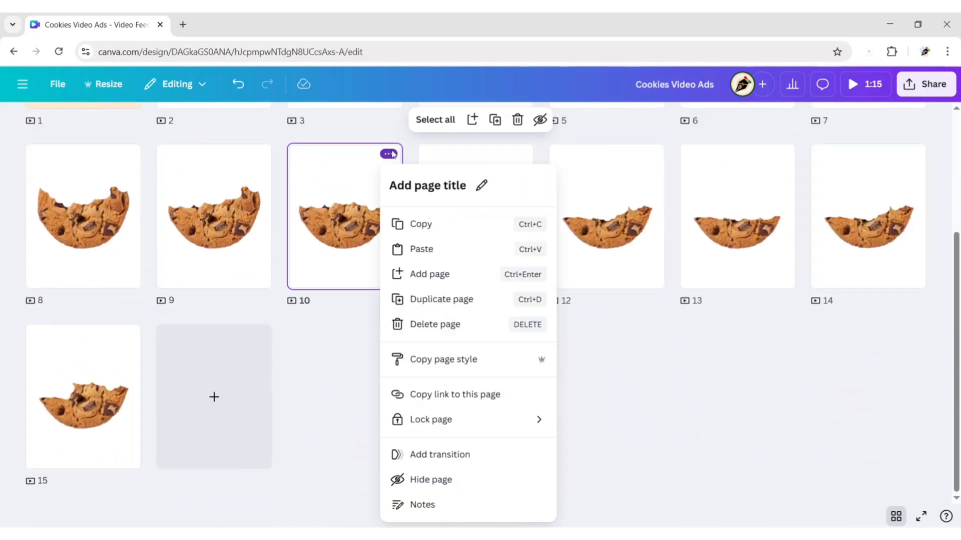
pyautogui.click(438, 299)
pyautogui.moveTo(464, 228); pyautogui.dragTo(288, 405)
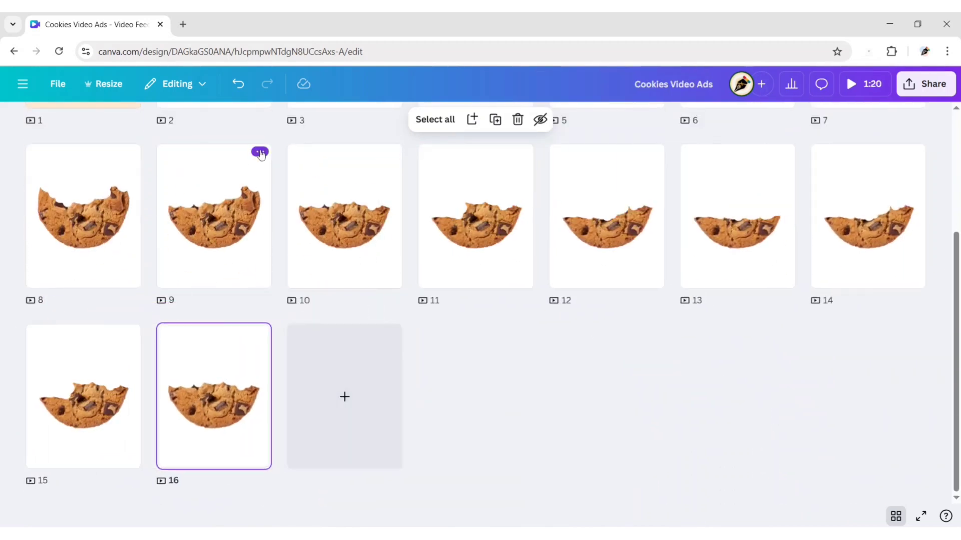
# Step: Duplicate page 9 and move the copy to the end of the design, after page 16
pyautogui.click(260, 152)
pyautogui.click(300, 299)
pyautogui.moveTo(335, 216); pyautogui.dragTo(398, 366)
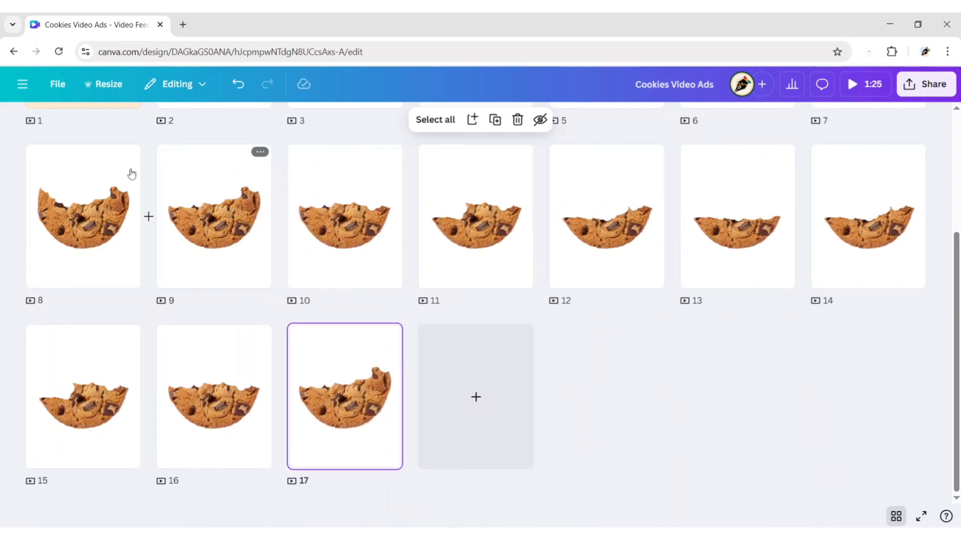
# Step: Duplicate page 8 and move the copy to the end, after page 17
pyautogui.scroll(3, 129, 198)
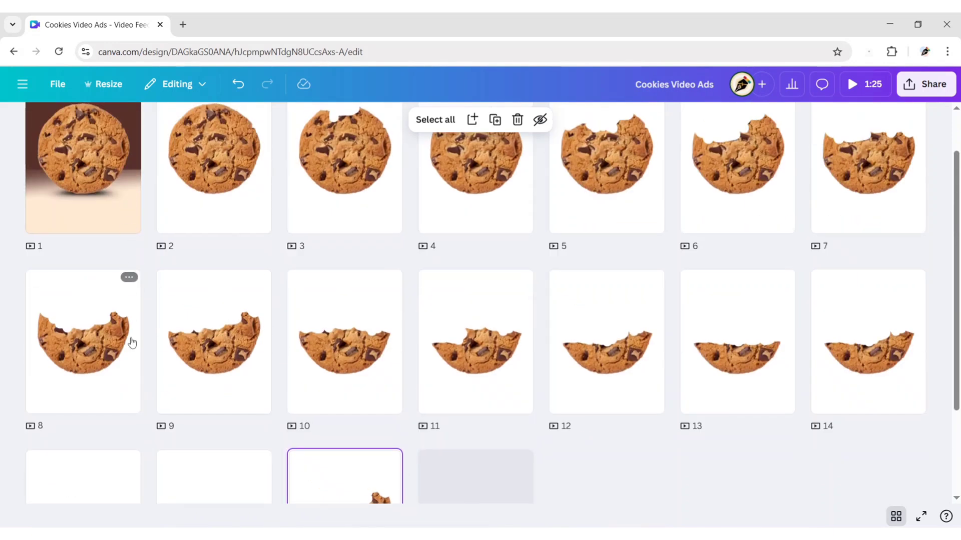
pyautogui.click(129, 277)
pyautogui.click(184, 425)
pyautogui.moveTo(200, 350); pyautogui.dragTo(468, 355)
# Step: Duplicate page 7 and move the copy to the end, after page 18
pyautogui.scroll(5, 450, 340)
pyautogui.click(914, 155)
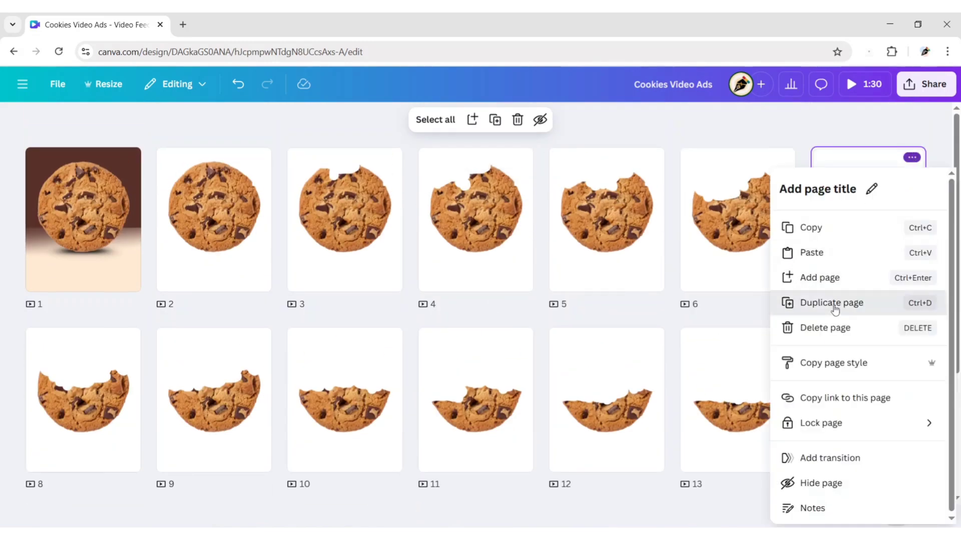
pyautogui.click(827, 303)
pyautogui.moveTo(83, 400); pyautogui.dragTo(595, 410)
# Step: Duplicate page 6 and move the copy to the end, after page 19
pyautogui.scroll(4, 545, 318)
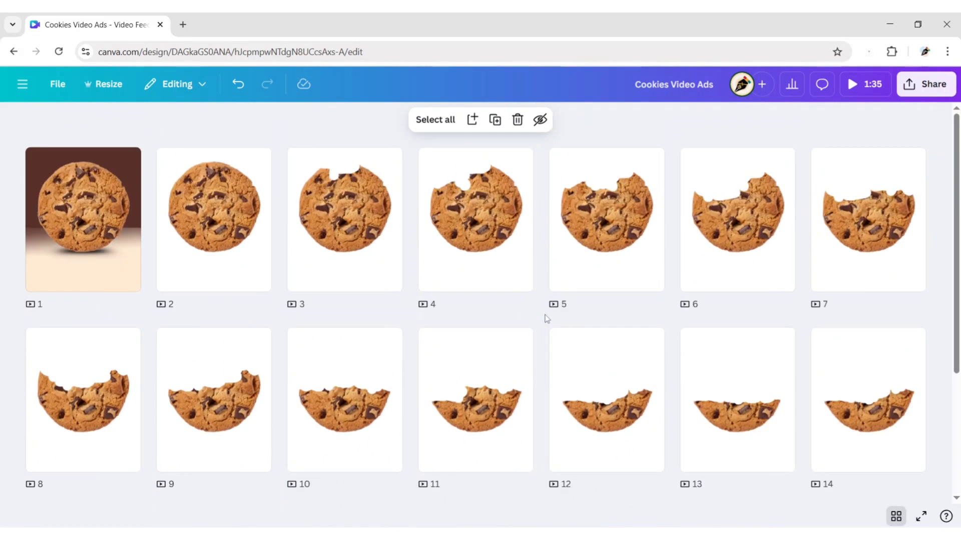
pyautogui.click(783, 156)
pyautogui.click(825, 302)
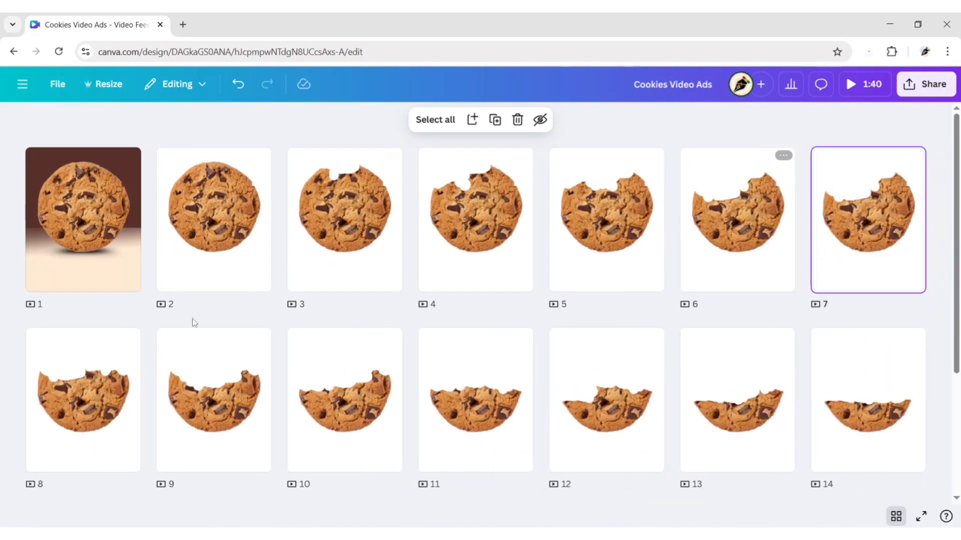
pyautogui.moveTo(868, 220); pyautogui.dragTo(706, 491)
# Step: Duplicate page 5 and move the copy to the end, after page 20
pyautogui.scroll(3, 737, 330)
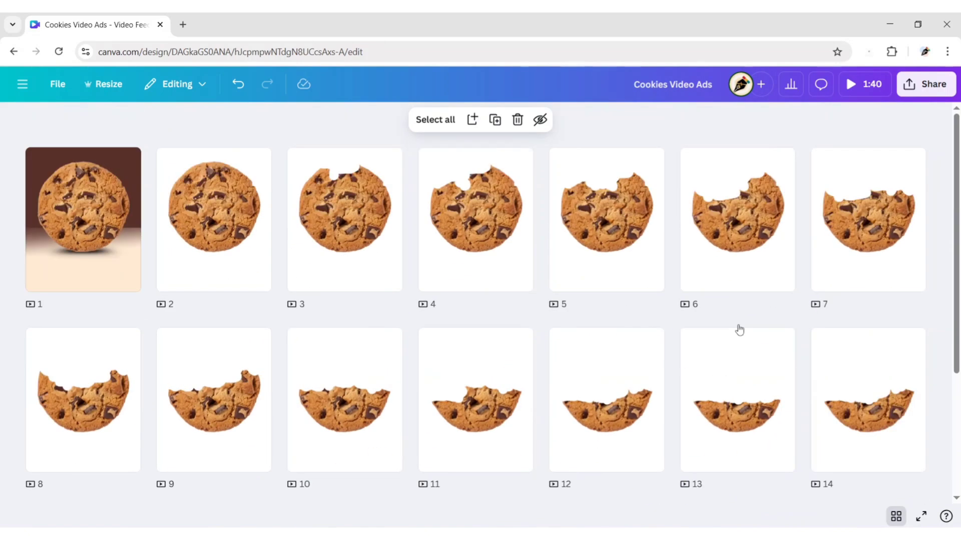
pyautogui.scroll(-2, 738, 329)
pyautogui.scroll(3, 740, 330)
pyautogui.click(653, 155)
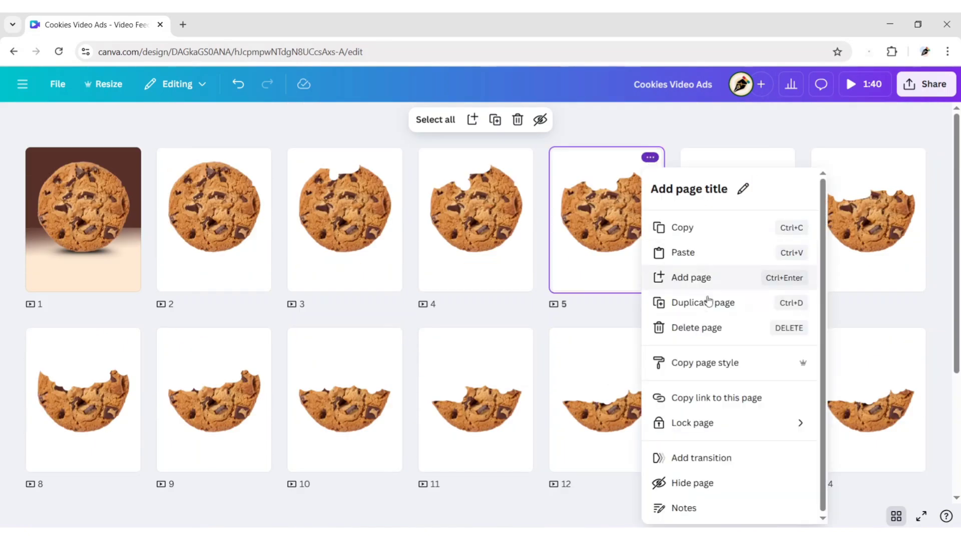
pyautogui.click(707, 302)
pyautogui.moveTo(711, 260); pyautogui.dragTo(915, 245)
# Step: Duplicate page 4 and move the copy to the end, after page 21
pyautogui.scroll(5, 506, 281)
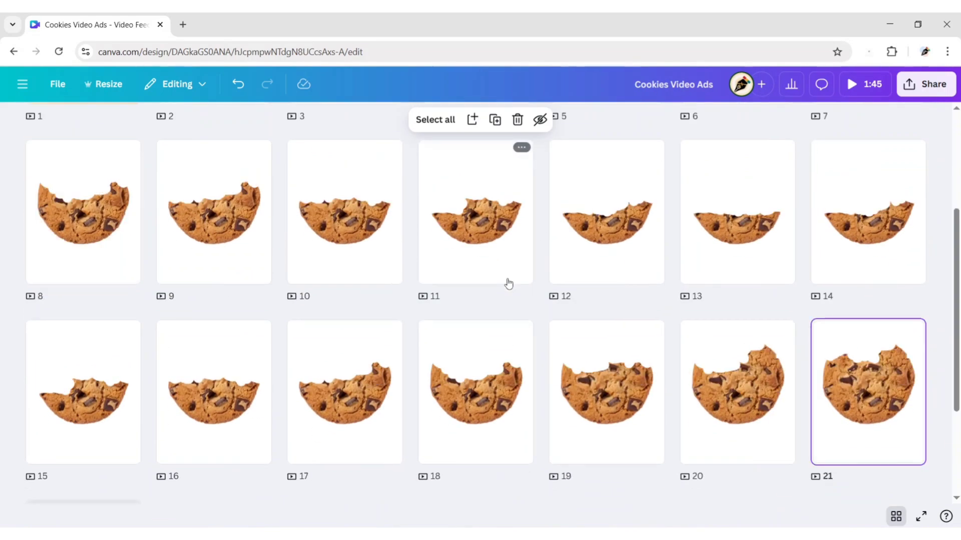
pyautogui.click(519, 157)
pyautogui.click(572, 281)
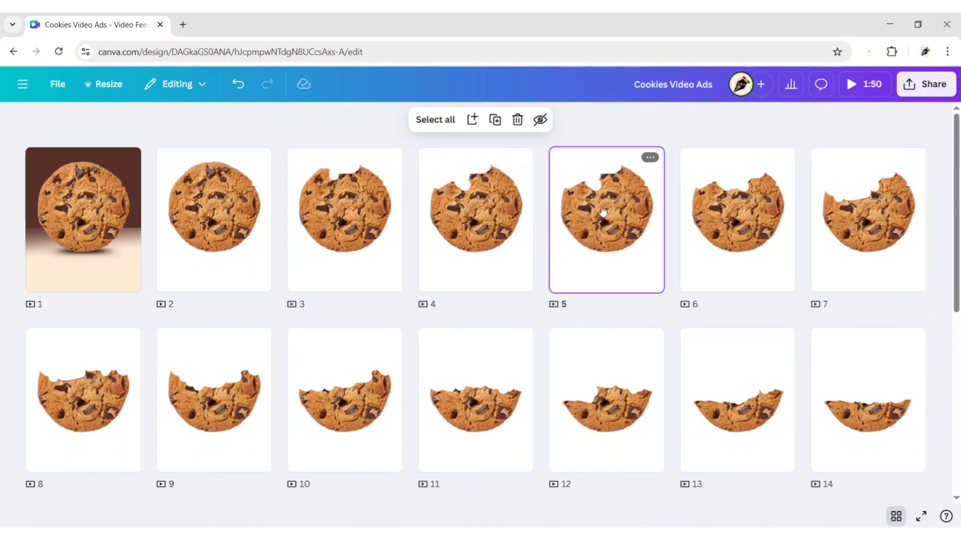
pyautogui.moveTo(602, 211); pyautogui.dragTo(129, 397)
# Step: Duplicate page 3 and move the copy to the end, after page 22
pyautogui.scroll(6, 408, 336)
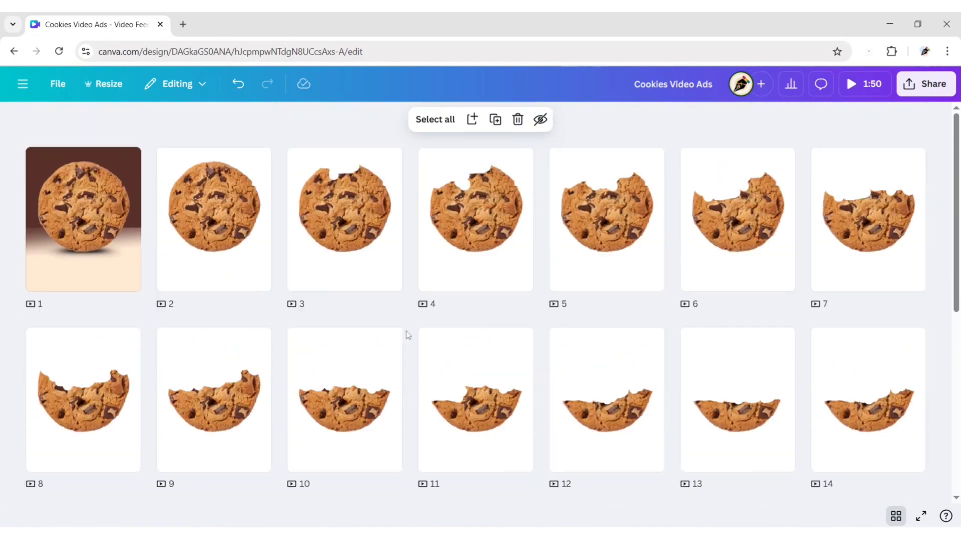
pyautogui.scroll(-6, 407, 332)
pyautogui.scroll(6, 407, 332)
pyautogui.click(389, 157)
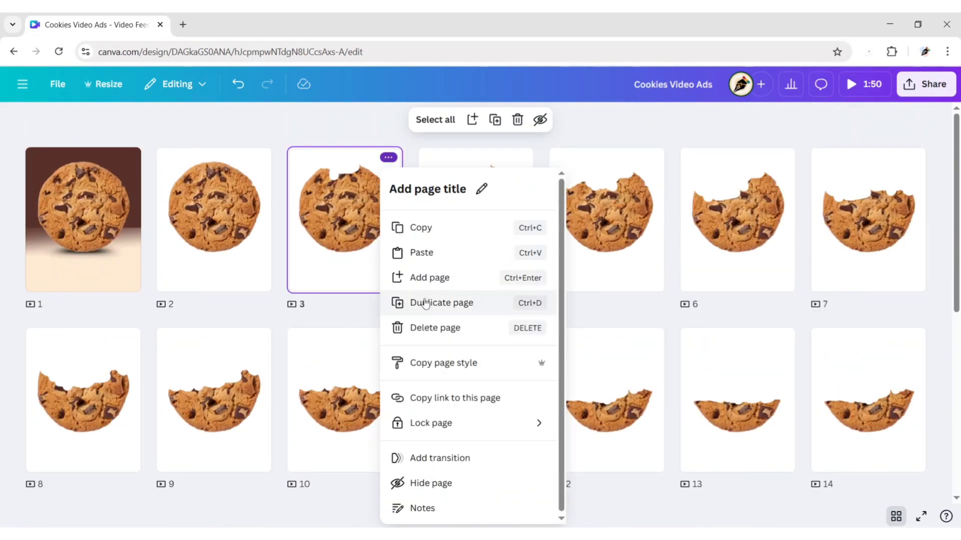
pyautogui.click(424, 303)
pyautogui.moveTo(475, 220); pyautogui.dragTo(390, 430)
# Step: Duplicate page 2 with the whole cookie and move the copy to the end, after page 23
pyautogui.scroll(-3, 433, 322)
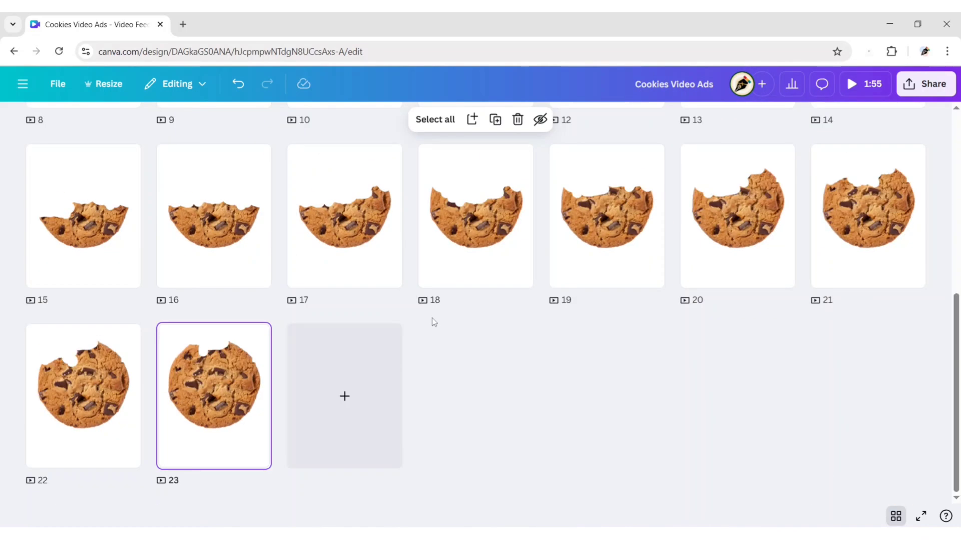
pyautogui.scroll(6, 433, 321)
pyautogui.click(260, 157)
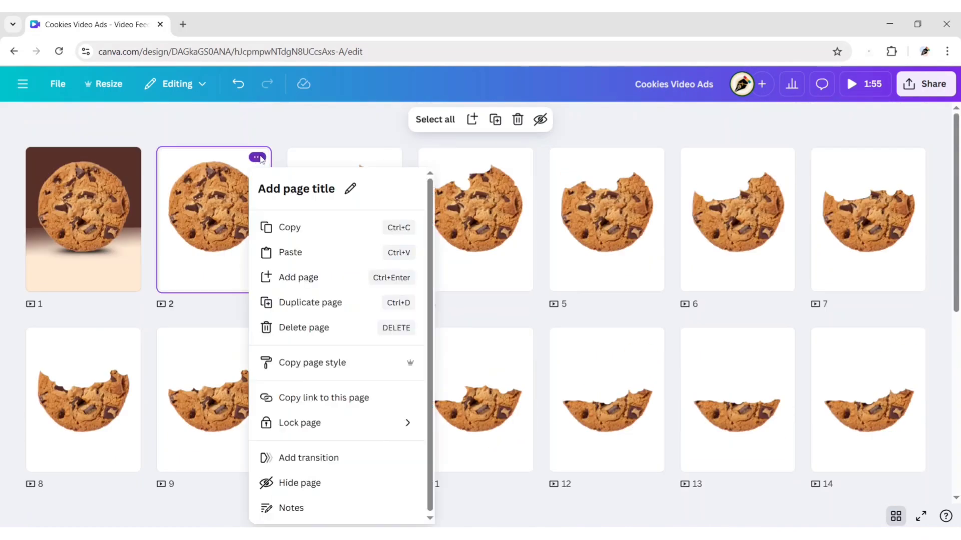
pyautogui.click(318, 302)
pyautogui.moveTo(346, 220); pyautogui.dragTo(390, 450)
pyautogui.scroll(5, 419, 367)
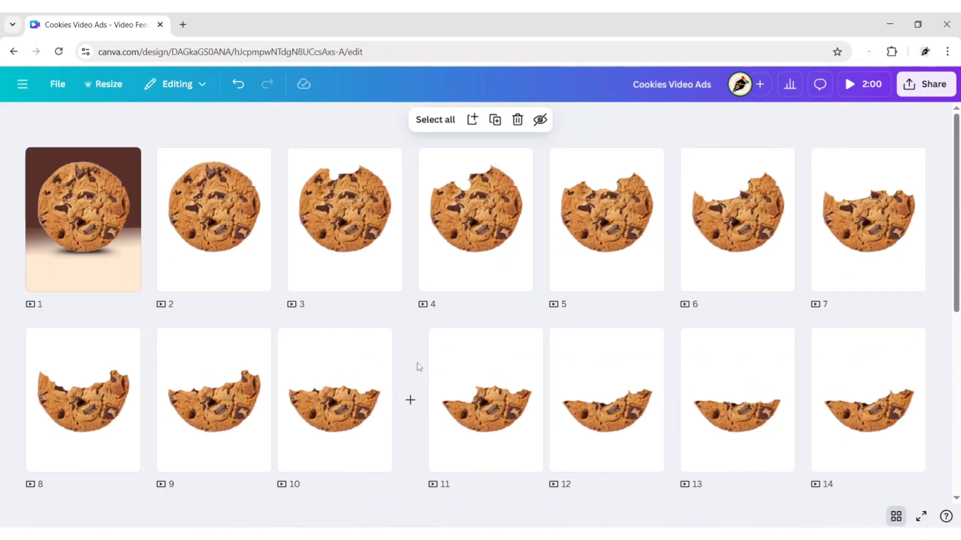
# Step: Leave the grid overview and set the timing to 0.5 s for all 24 pages
pyautogui.click(605, 134)
pyautogui.click(886, 518)
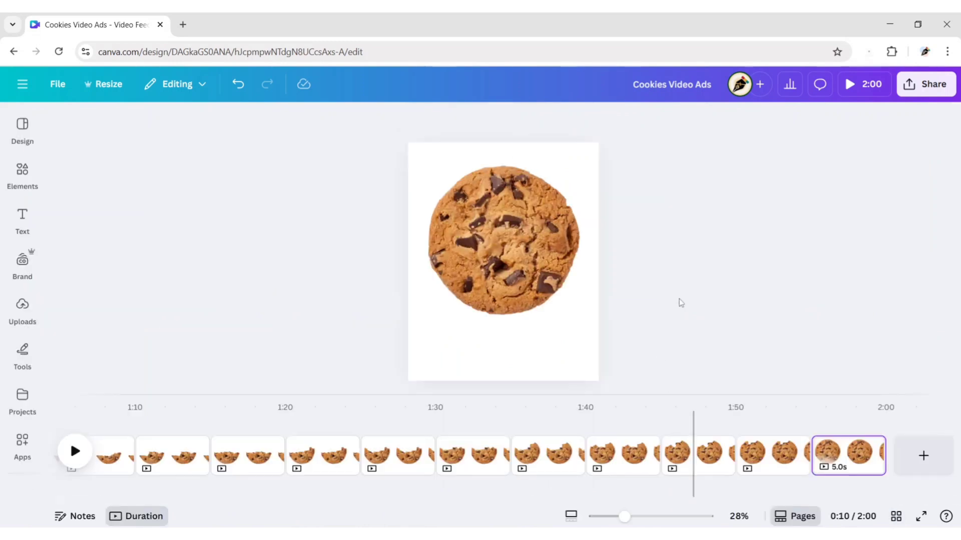
pyautogui.click(870, 446)
pyautogui.click(564, 122)
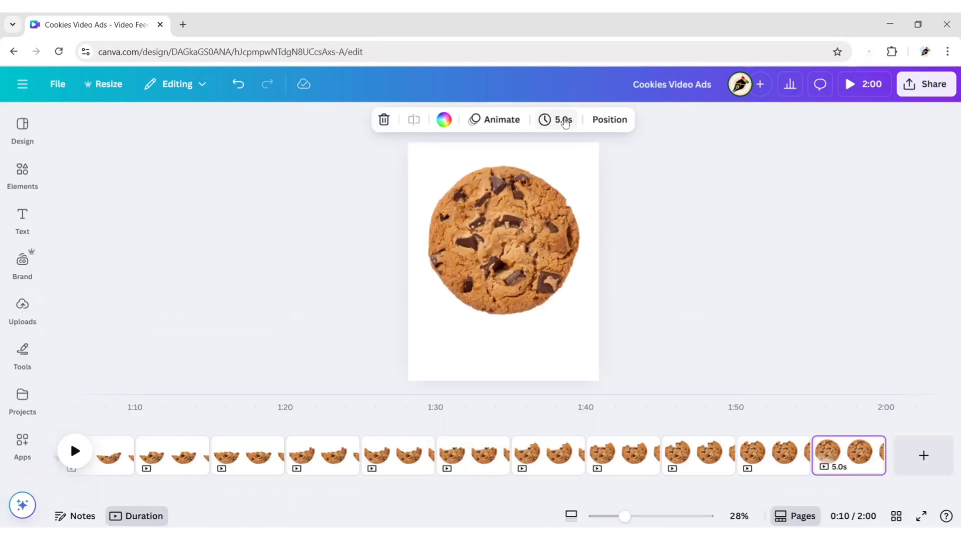
pyautogui.click(565, 123)
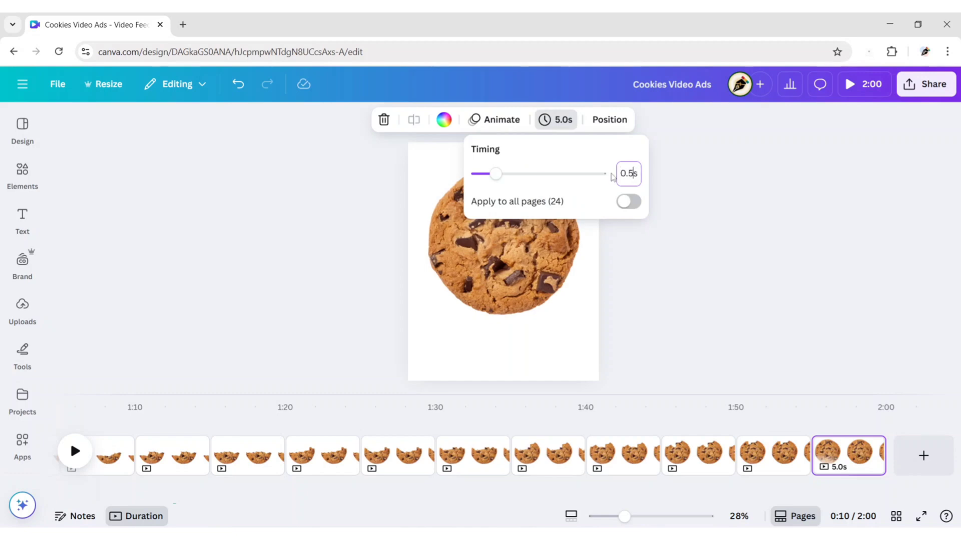
pyautogui.write('0.5')
pyautogui.press('Return')
pyautogui.click(628, 201)
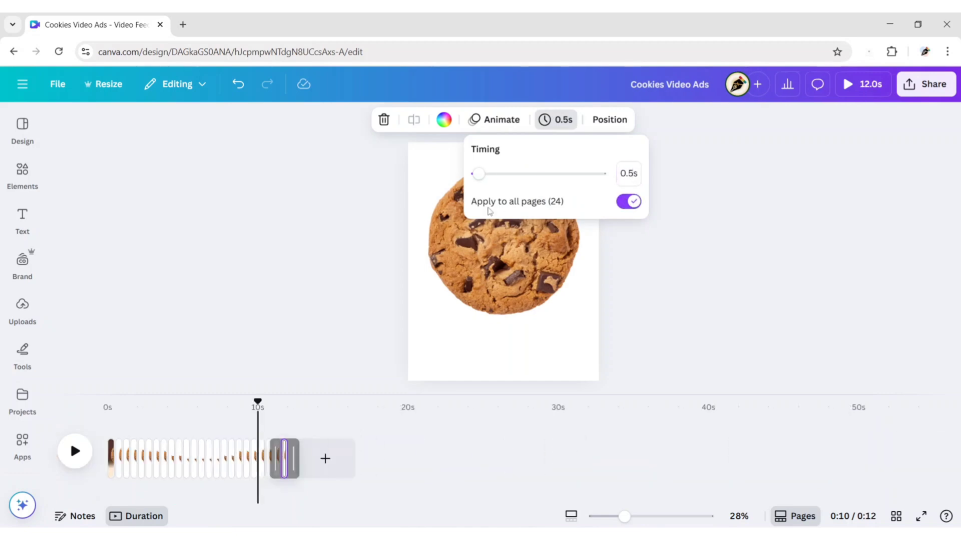
# Step: Set the duration of page 1 with the brown background to 3.0 s
pyautogui.click(111, 465)
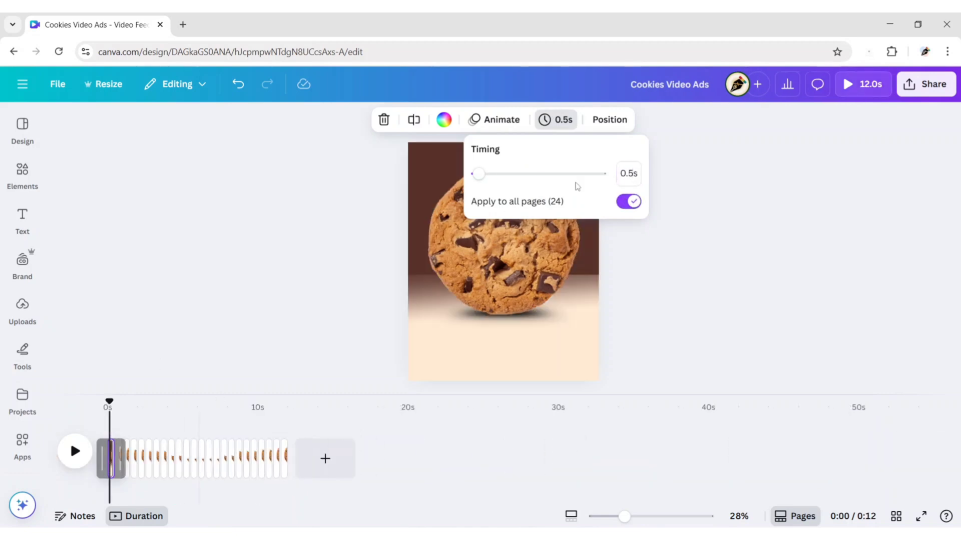
pyautogui.write('3')
pyautogui.press('Return')
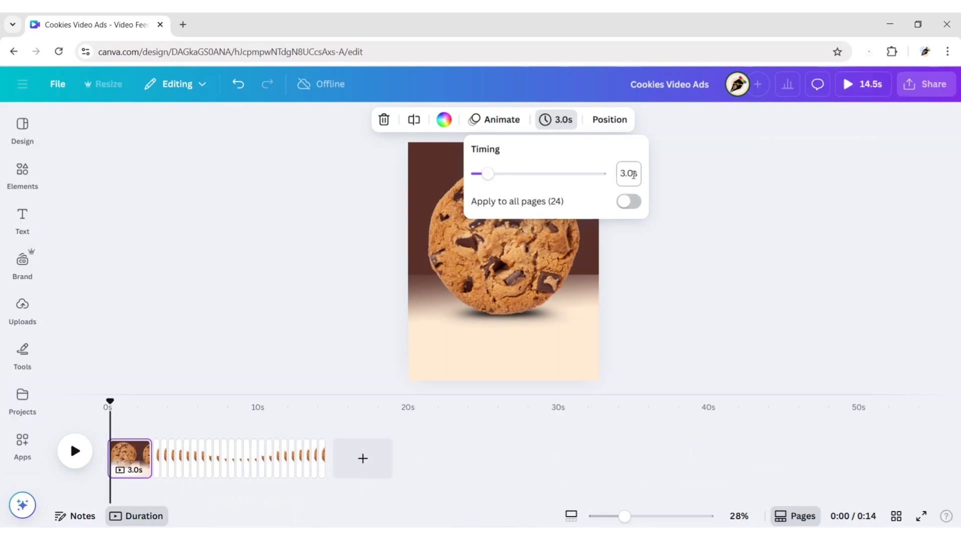
pyautogui.click(701, 186)
pyautogui.click(300, 197)
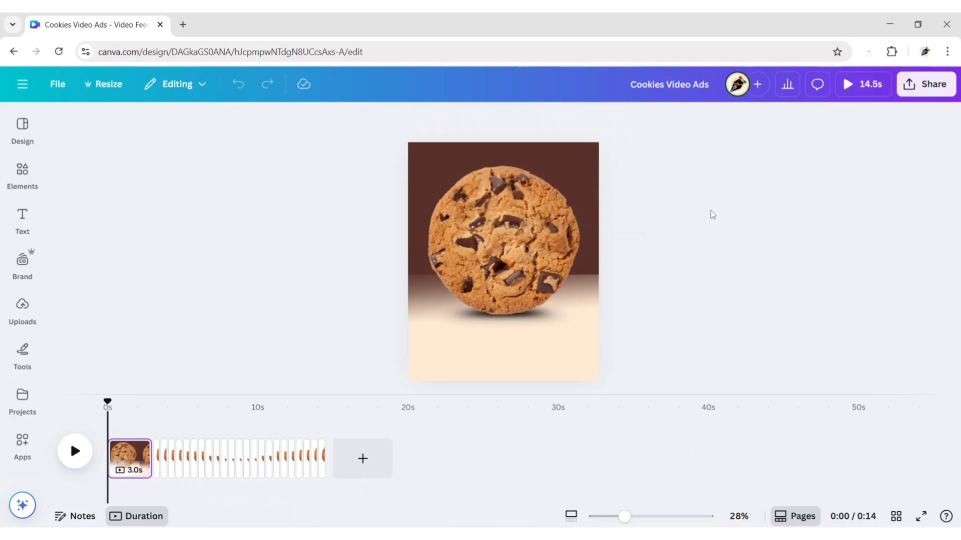
# Step: Set up a download as MP4 Video with the quality raised to 2,574 × 3,218 px
pyautogui.click(919, 93)
pyautogui.click(731, 344)
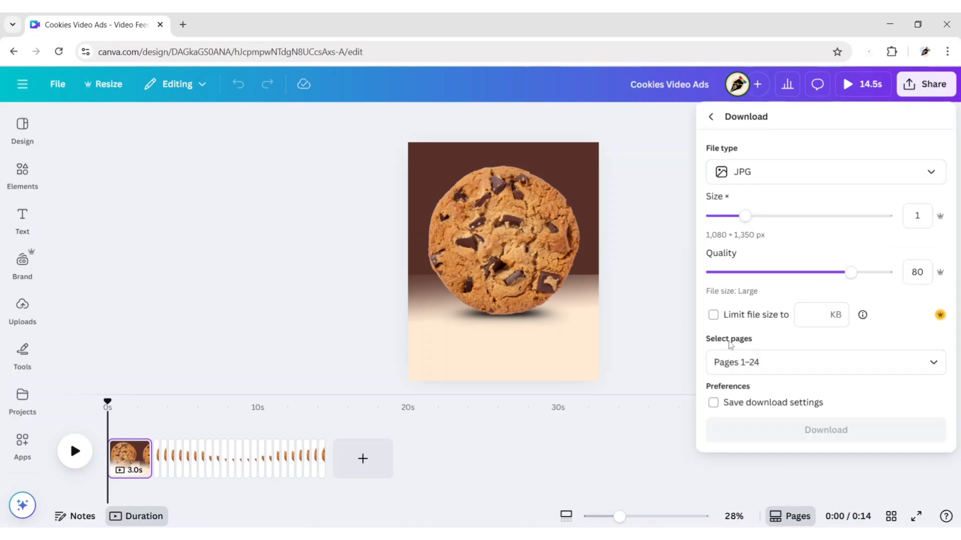
pyautogui.click(816, 180)
pyautogui.click(774, 394)
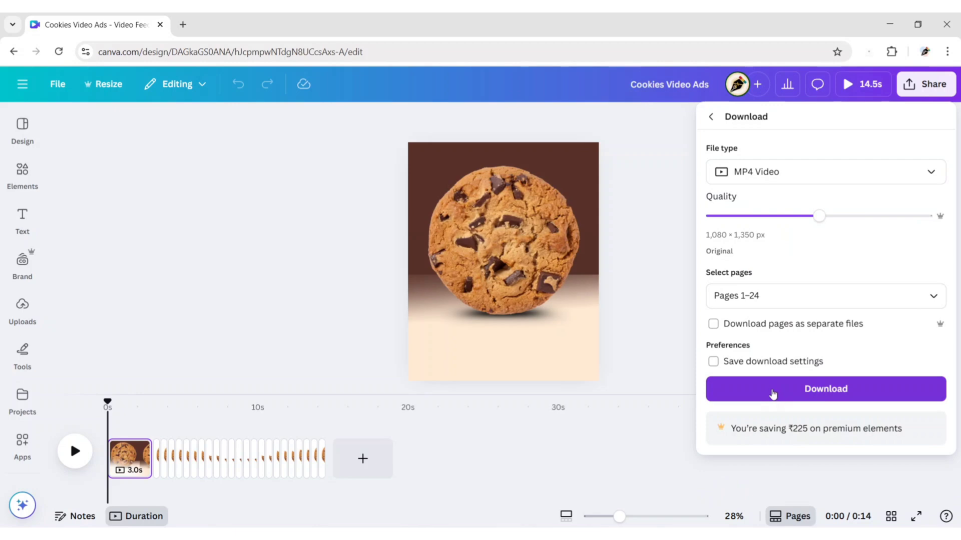
pyautogui.moveTo(818, 216); pyautogui.dragTo(958, 220)
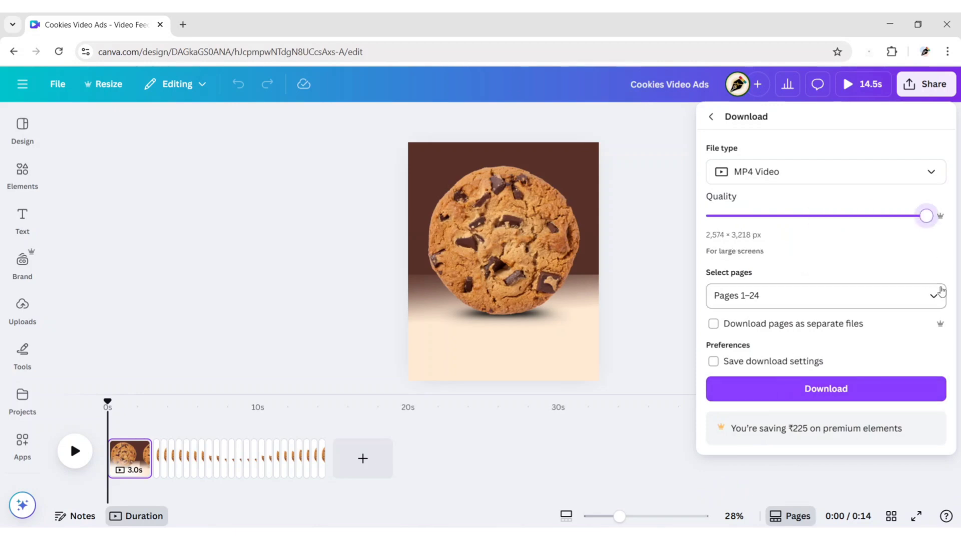
# Step: Exclude page 1 from the export, download pages 2–24 and dismiss the download notice
pyautogui.click(933, 300)
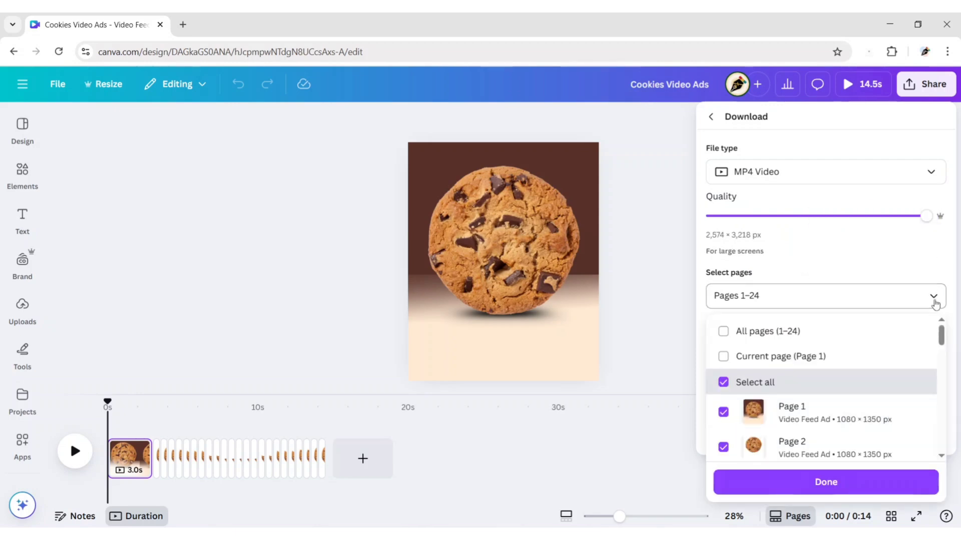
pyautogui.click(723, 412)
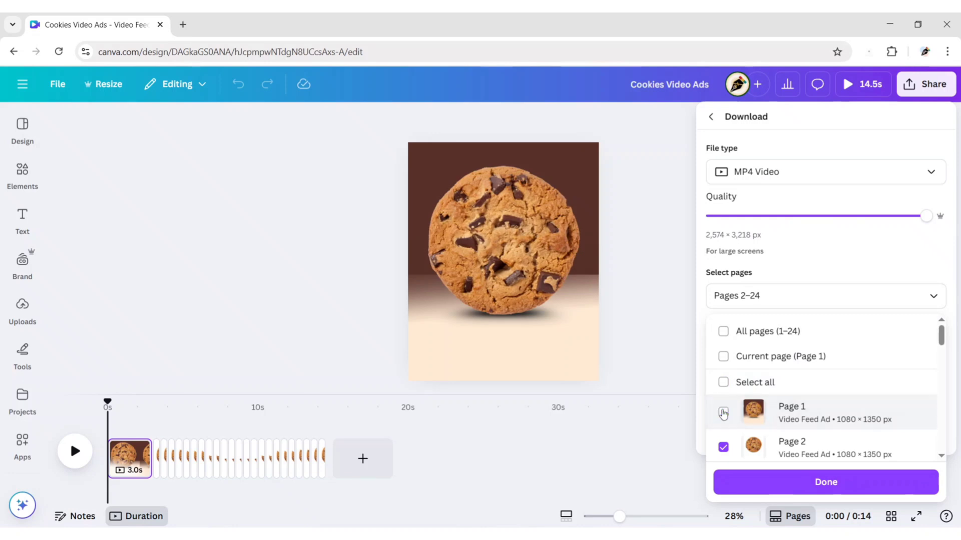
pyautogui.click(756, 482)
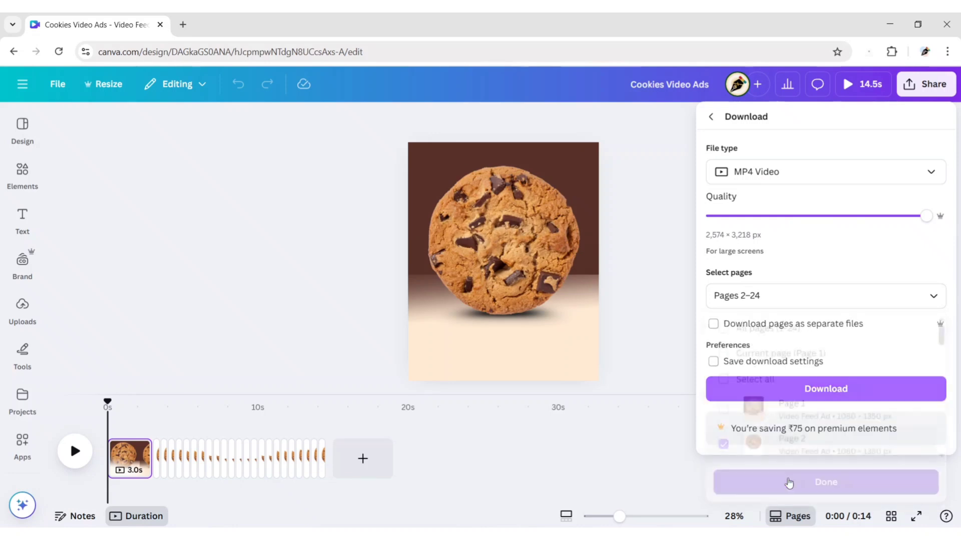
pyautogui.click(815, 395)
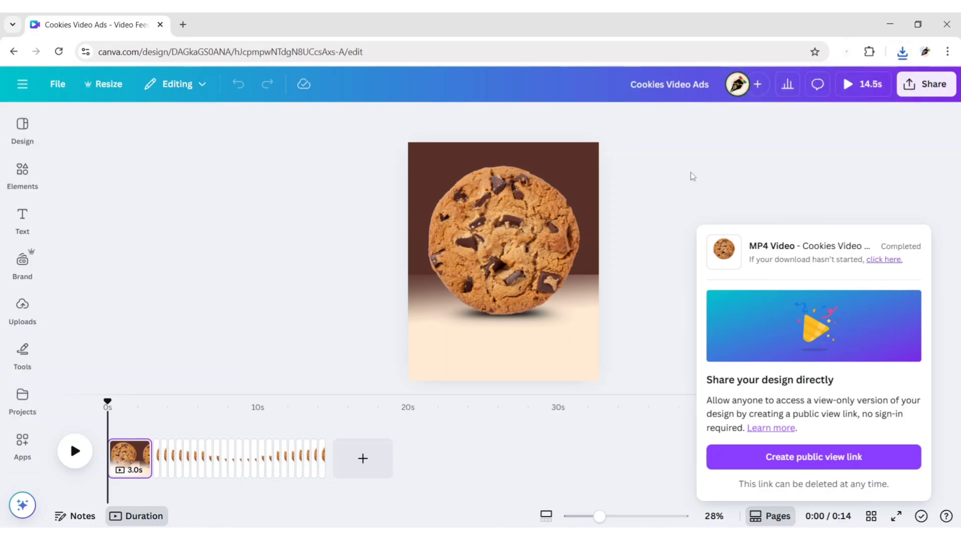
pyautogui.click(690, 172)
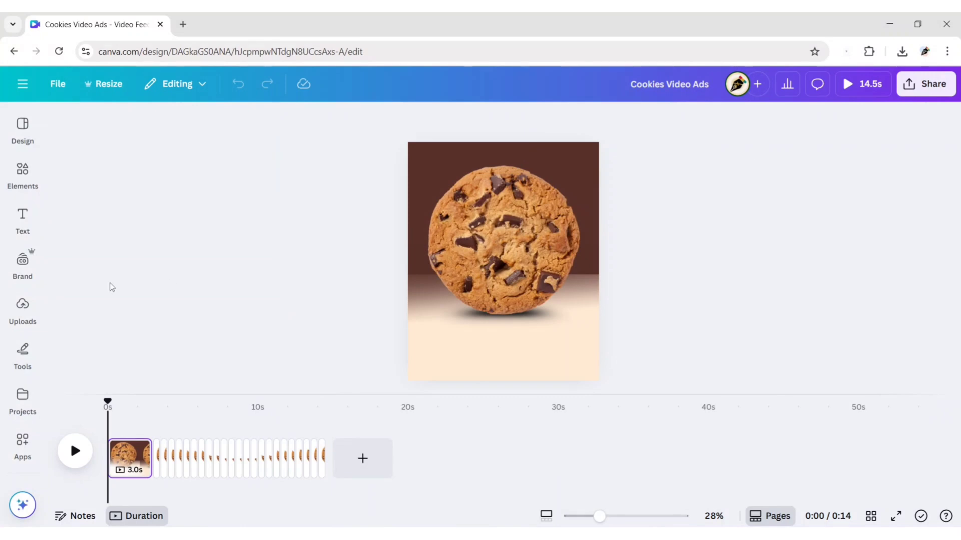
# Step: Upload Cookies Video Ads.mp4 from the Downloads folder to the design's uploads
pyautogui.click(22, 308)
pyautogui.click(146, 155)
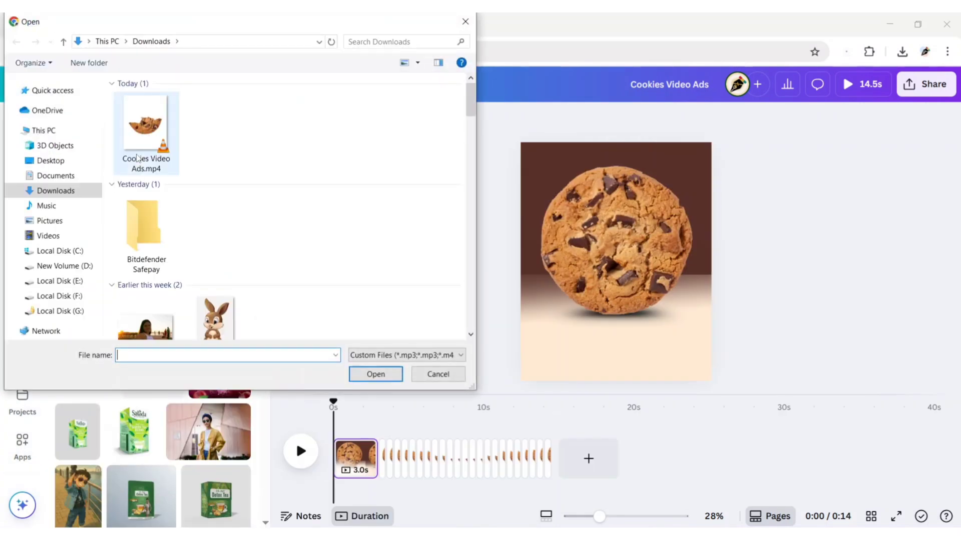
pyautogui.click(138, 159)
pyautogui.click(375, 374)
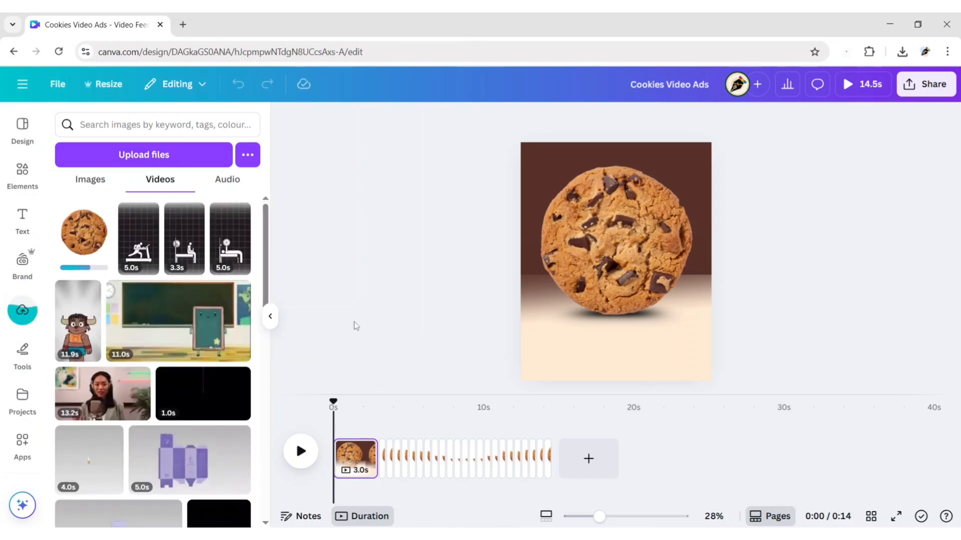
pyautogui.click(270, 316)
# Step: In the grid overview, select pages 2 through 24 and delete them, keeping only page 1
pyautogui.click(871, 518)
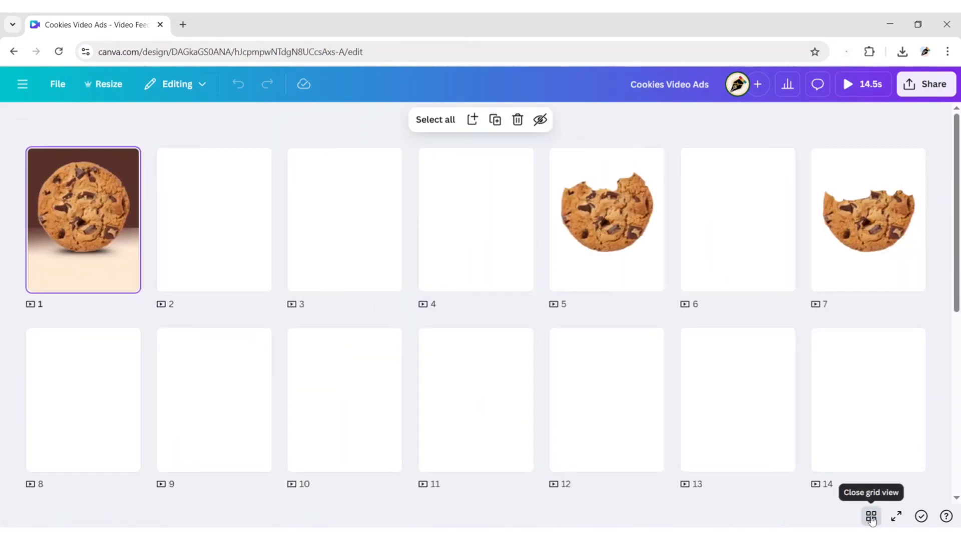
pyautogui.click(259, 156)
pyautogui.click(219, 167)
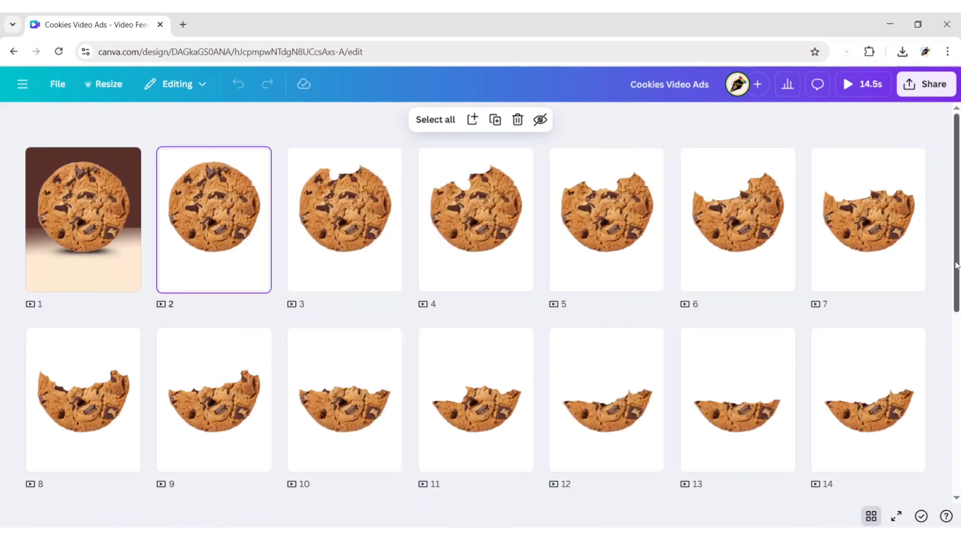
pyautogui.scroll(-7, 450, 364)
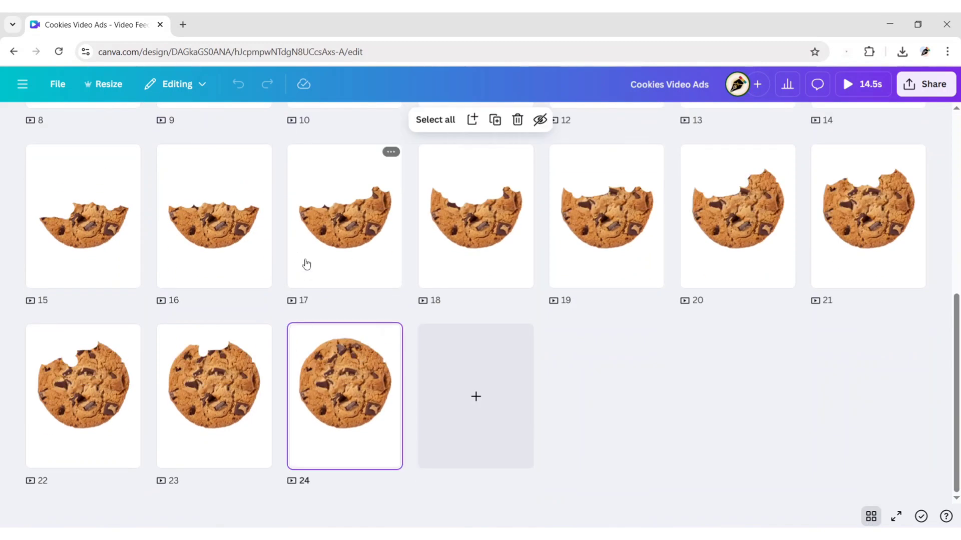
pyautogui.scroll(7, 306, 264)
pyautogui.keyDown('shift'); pyautogui.click(238, 234); pyautogui.keyUp('shift')
pyautogui.click(516, 119)
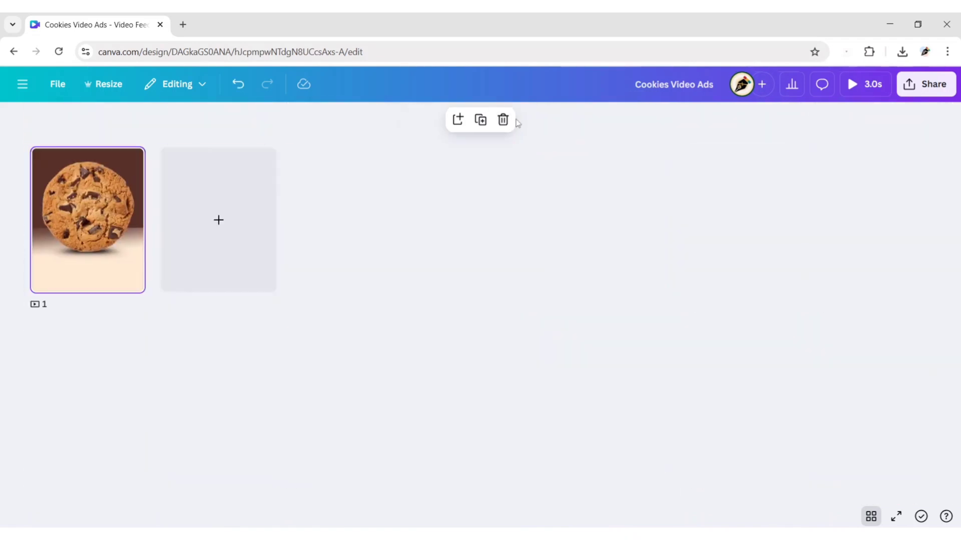
# Step: Leave the grid overview and duplicate page 1 with the whole cookie
pyautogui.click(871, 517)
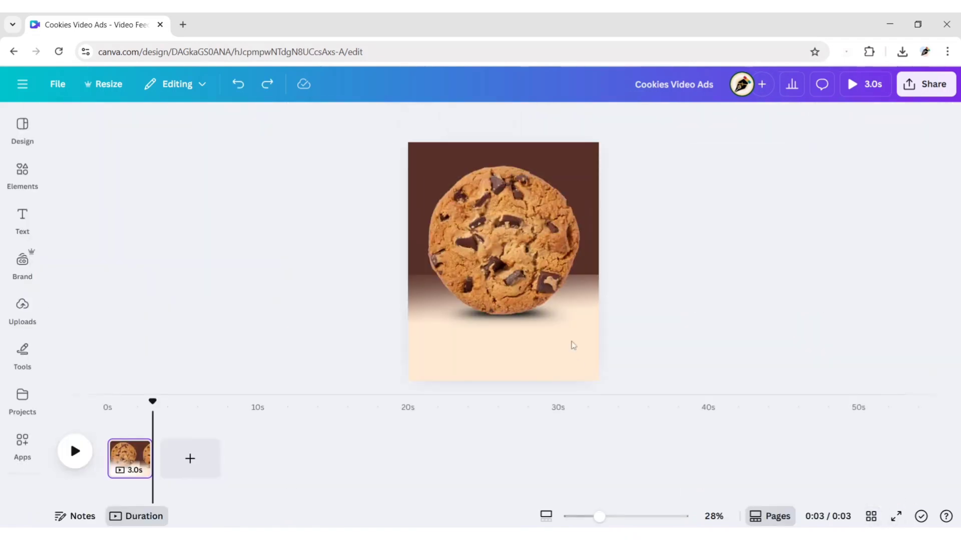
pyautogui.click(511, 146)
pyautogui.click(667, 259)
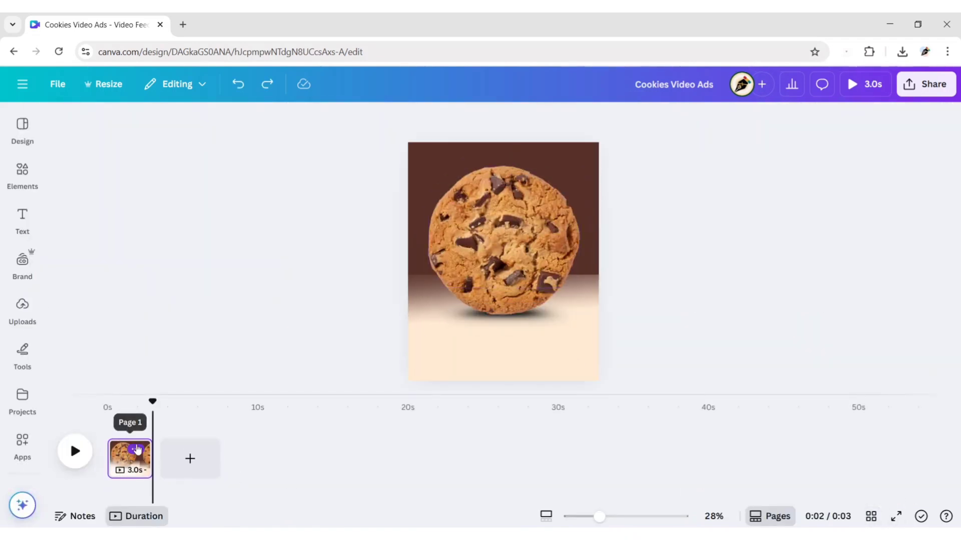
pyautogui.click(135, 449)
pyautogui.click(195, 215)
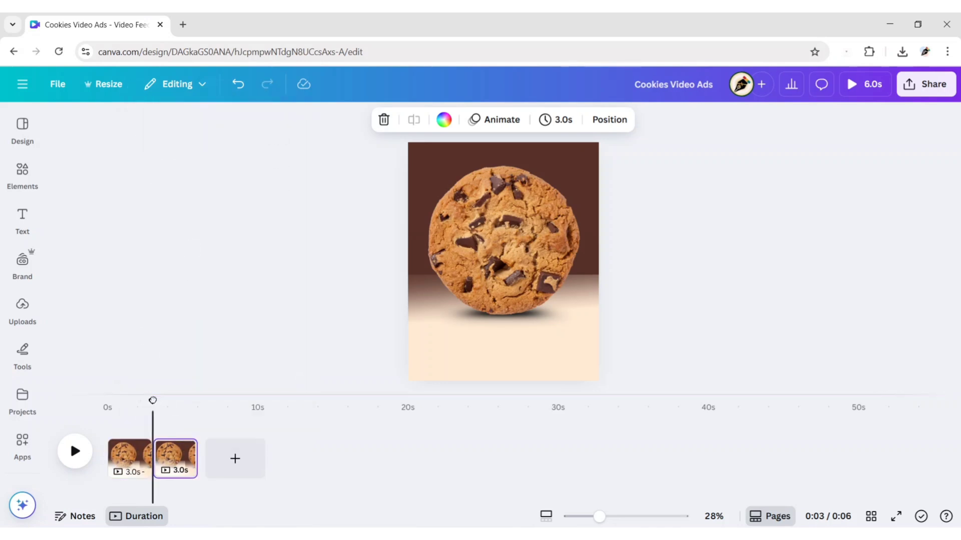
# Step: On the first page, delete the whole cookie image, keeping the text and shadow
pyautogui.moveTo(153, 400); pyautogui.dragTo(126, 401)
pyautogui.click(502, 263)
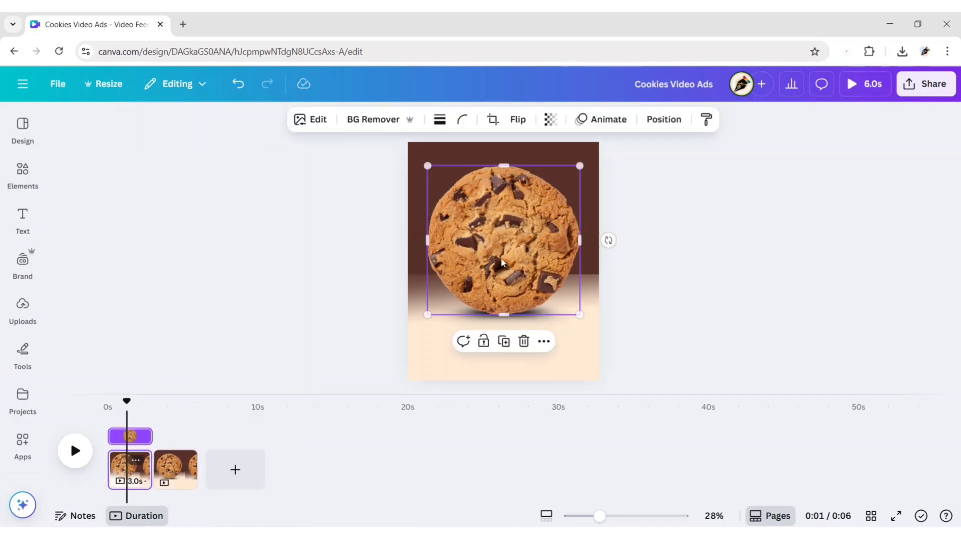
pyautogui.click(522, 342)
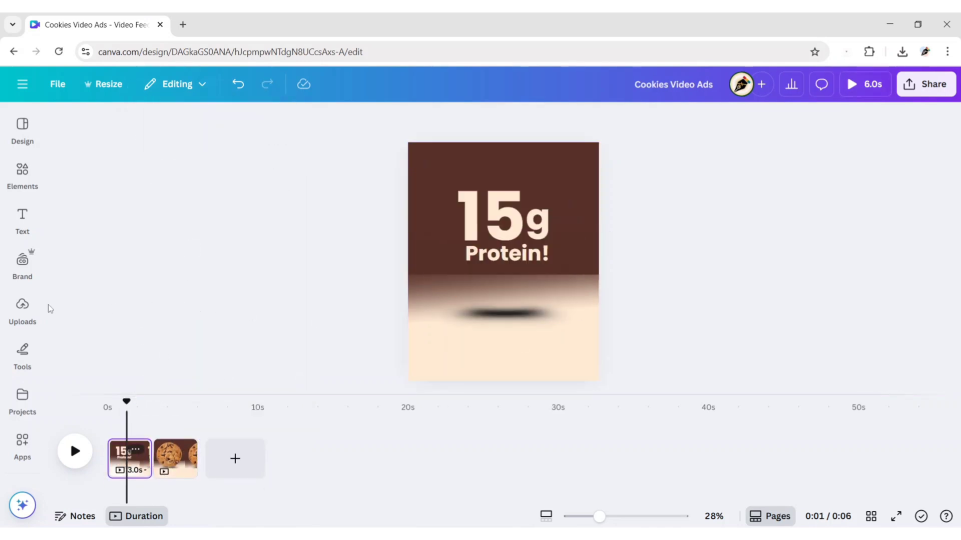
# Step: Add the uploaded 11.5 s cookie video to the first page
pyautogui.click(22, 307)
pyautogui.click(83, 246)
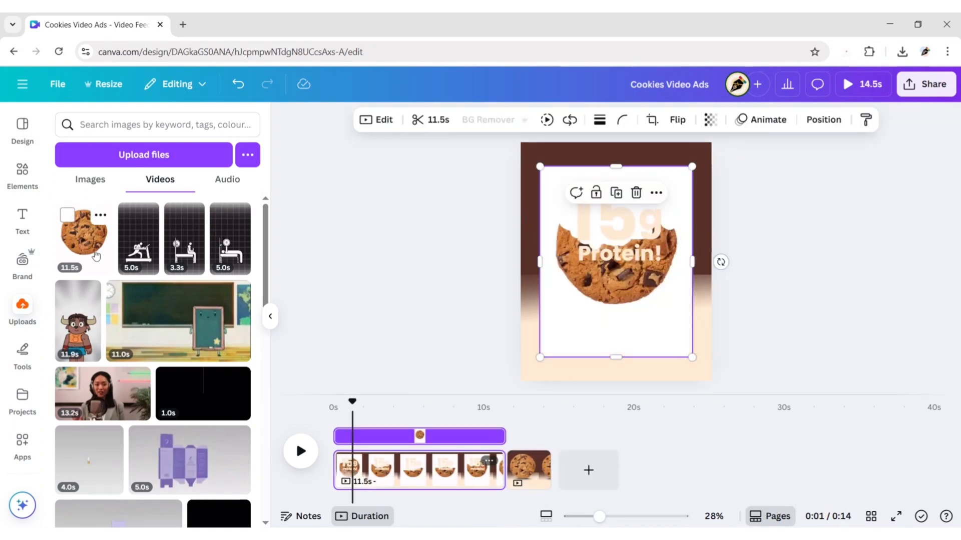
pyautogui.click(270, 316)
pyautogui.click(321, 268)
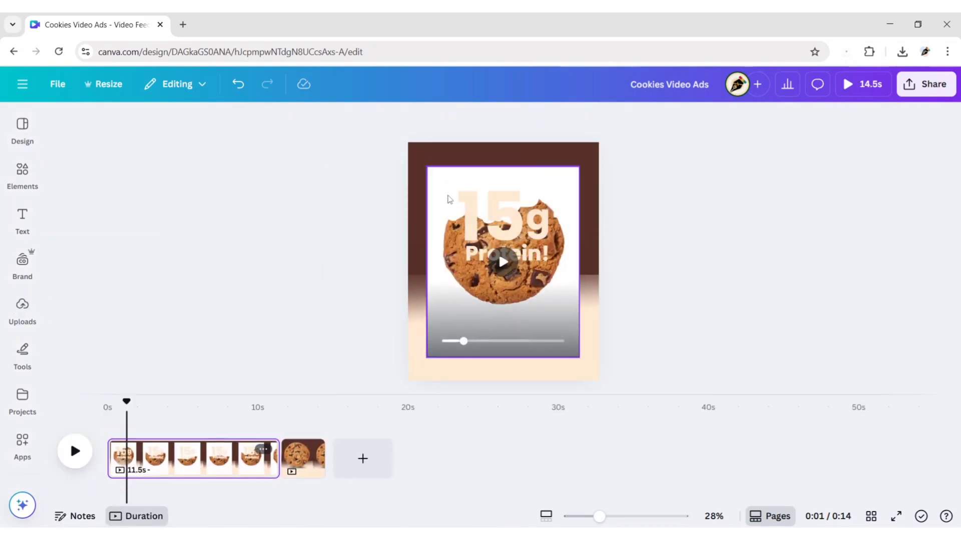
# Step: Remove the white background from the cookie video on the first page
pyautogui.click(439, 212)
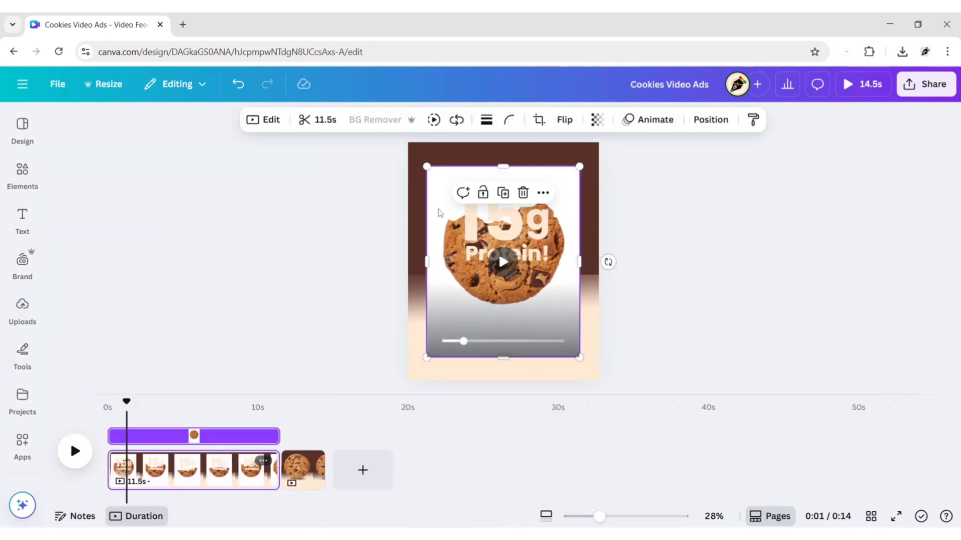
pyautogui.click(370, 120)
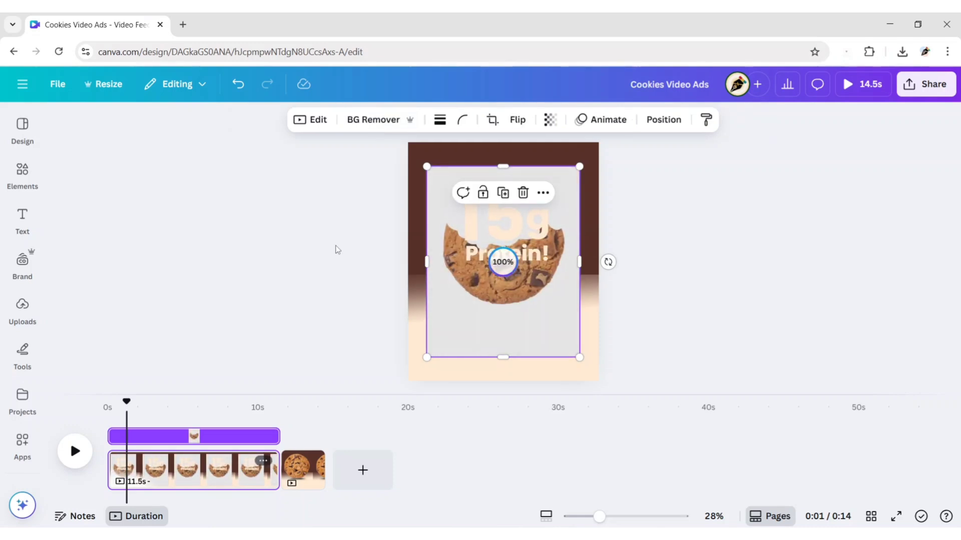
pyautogui.click(740, 277)
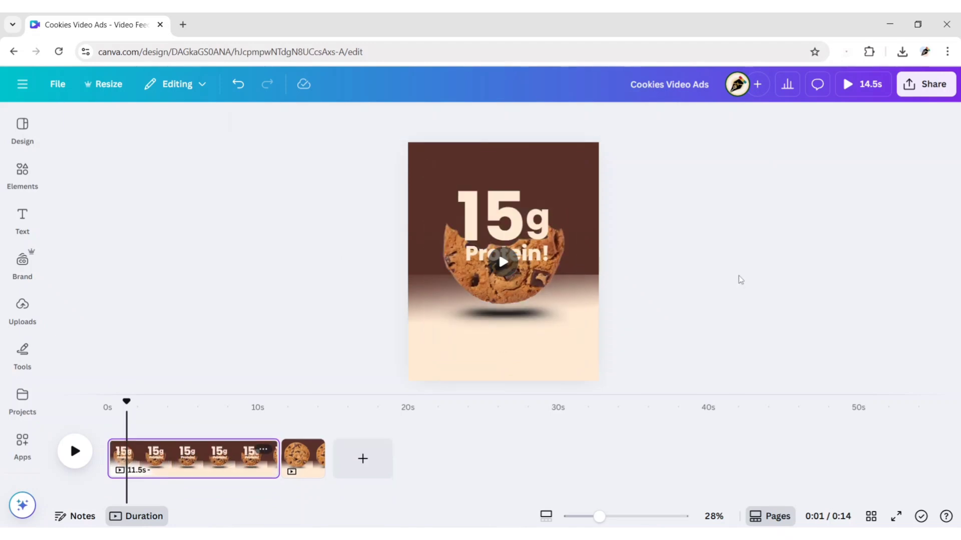
# Step: Bring the cookie video in front of the text and enlarge it to fill the first page
pyautogui.click(560, 188)
pyautogui.click(708, 119)
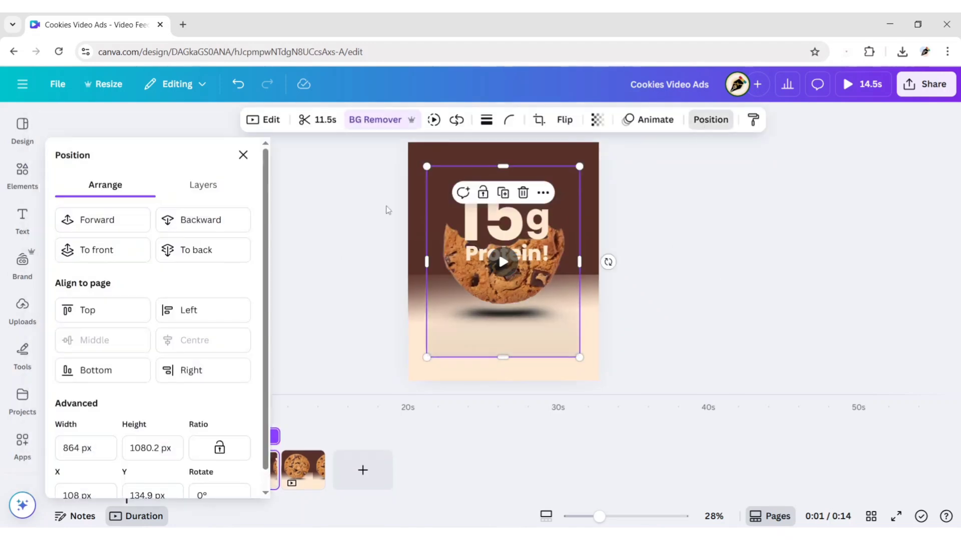
pyautogui.click(95, 250)
pyautogui.click(320, 207)
pyautogui.moveTo(574, 356); pyautogui.dragTo(598, 383)
pyautogui.click(233, 296)
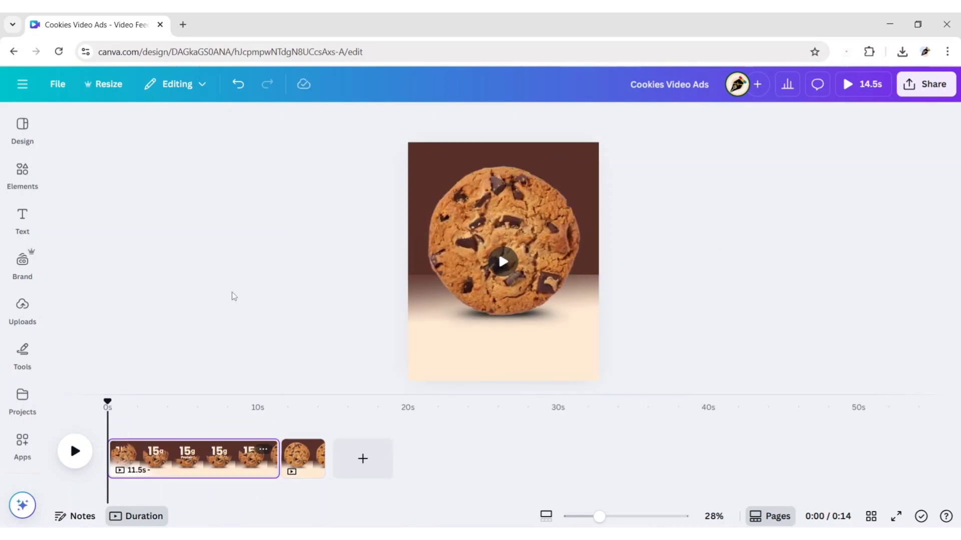
# Step: Duplicate the 11.5 s page and move the copy's cookie video layer below the three text layers
pyautogui.click(262, 449)
pyautogui.click(346, 218)
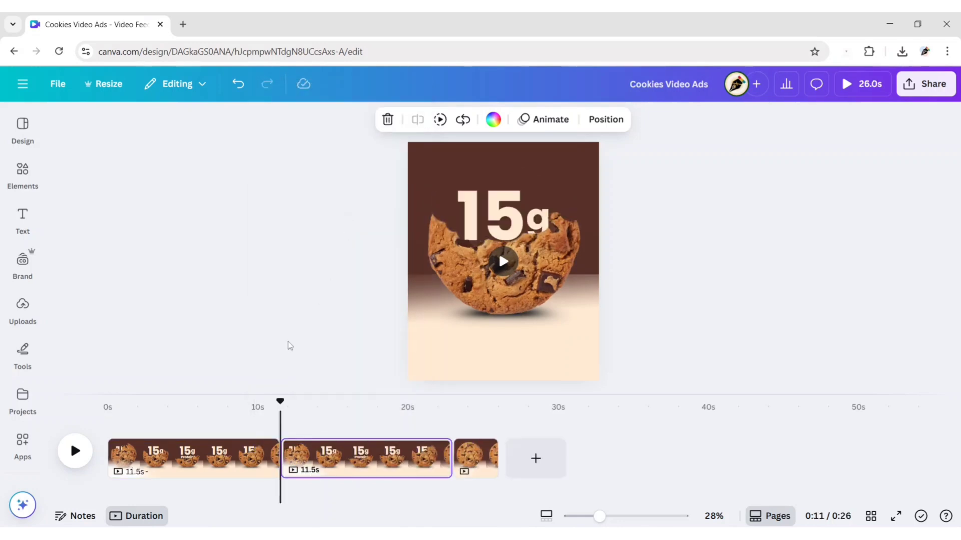
pyautogui.click(435, 188)
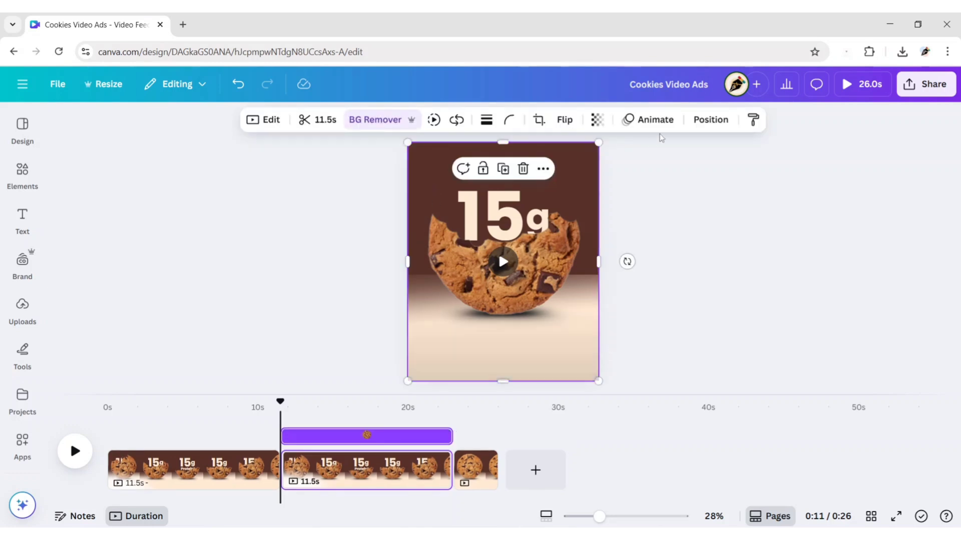
pyautogui.click(711, 120)
pyautogui.click(222, 197)
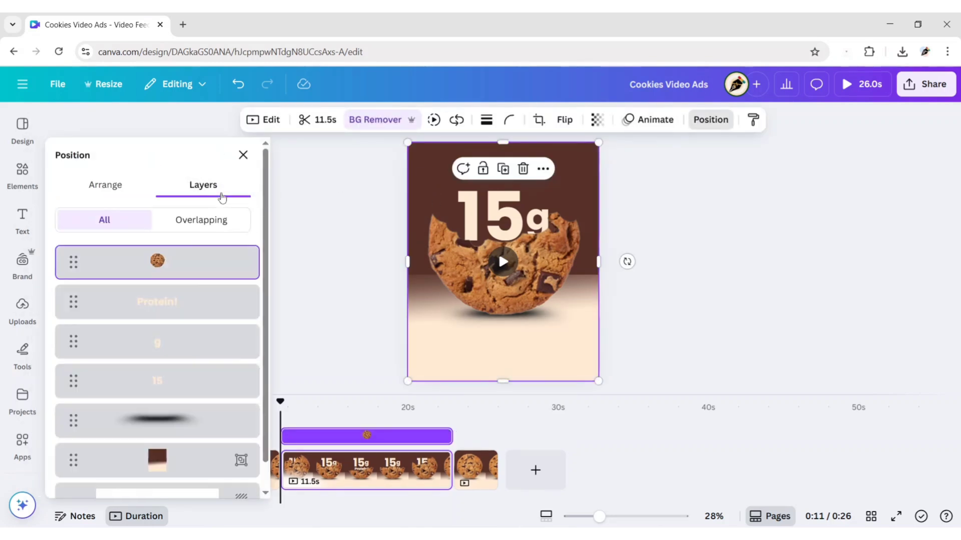
pyautogui.moveTo(189, 308); pyautogui.dragTo(186, 400)
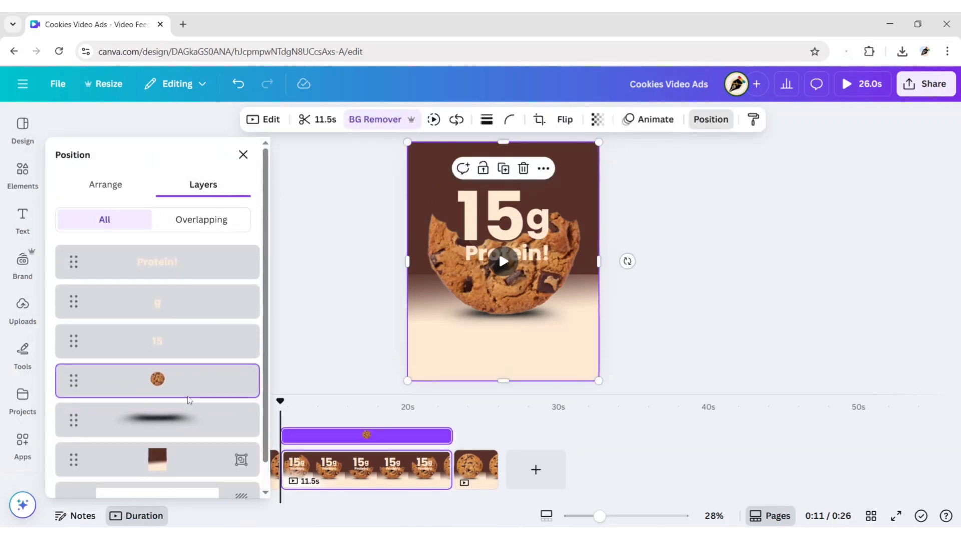
pyautogui.click(665, 211)
# Step: Change the large number on the second page to 10
pyautogui.click(476, 216)
pyautogui.doubleClick(480, 212)
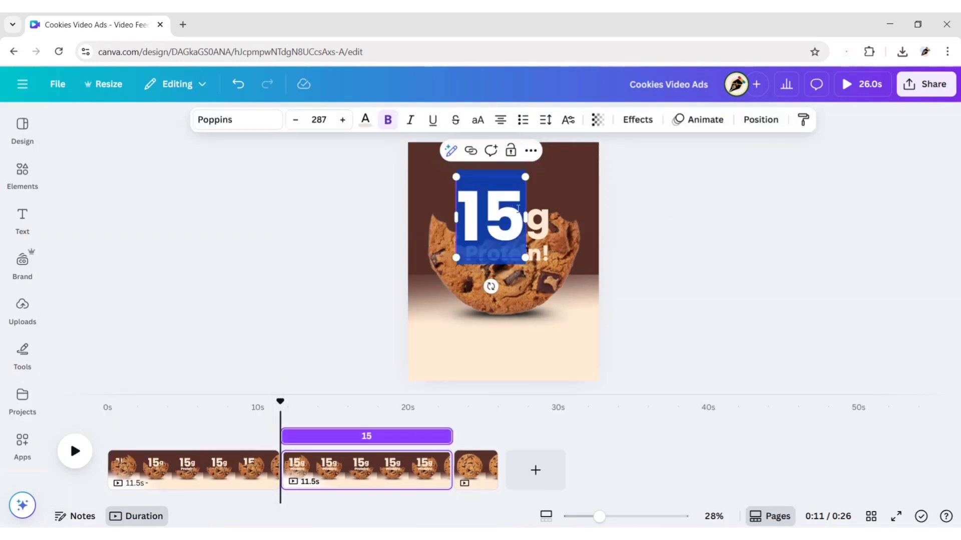
pyautogui.click(518, 208)
pyautogui.press('BackSpace')
pyautogui.write('0')
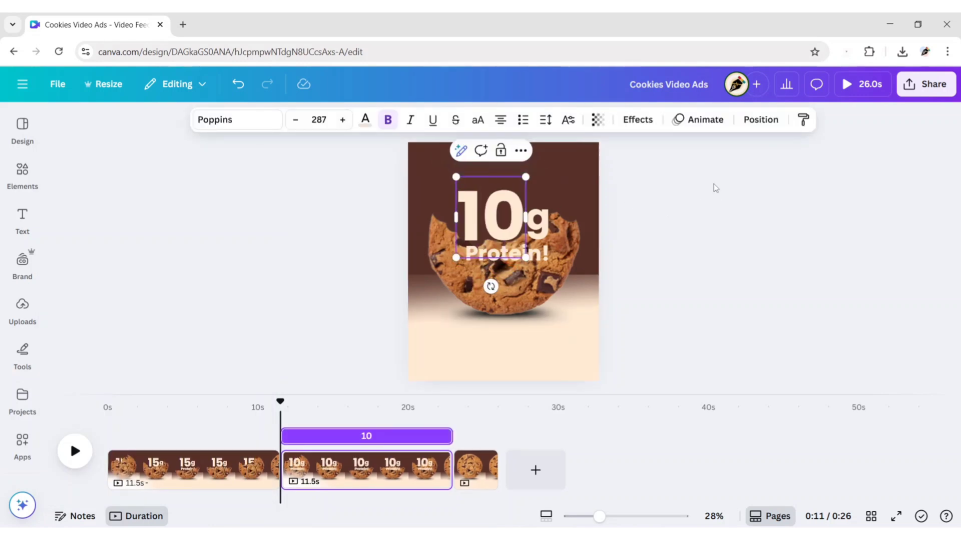
pyautogui.click(713, 184)
# Step: Replace the word Protein with Carbs on the second page, keeping the exclamation mark
pyautogui.click(507, 253)
pyautogui.press('BackSpace')
pyautogui.press('BackSpace')
pyautogui.press('BackSpace')
pyautogui.press('BackSpace')
pyautogui.press('BackSpace')
pyautogui.press('BackSpace')
pyautogui.press('BackSpace')
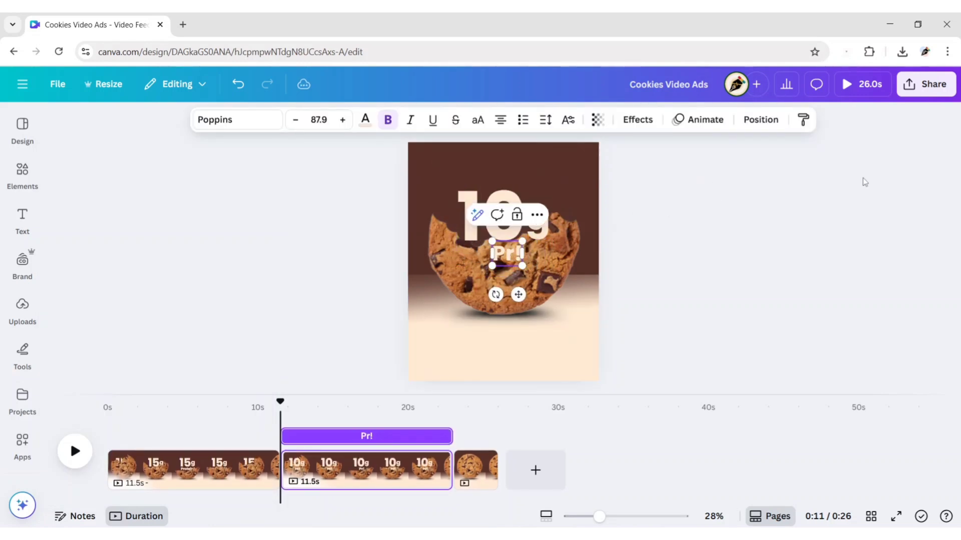
pyautogui.write('Carbs')
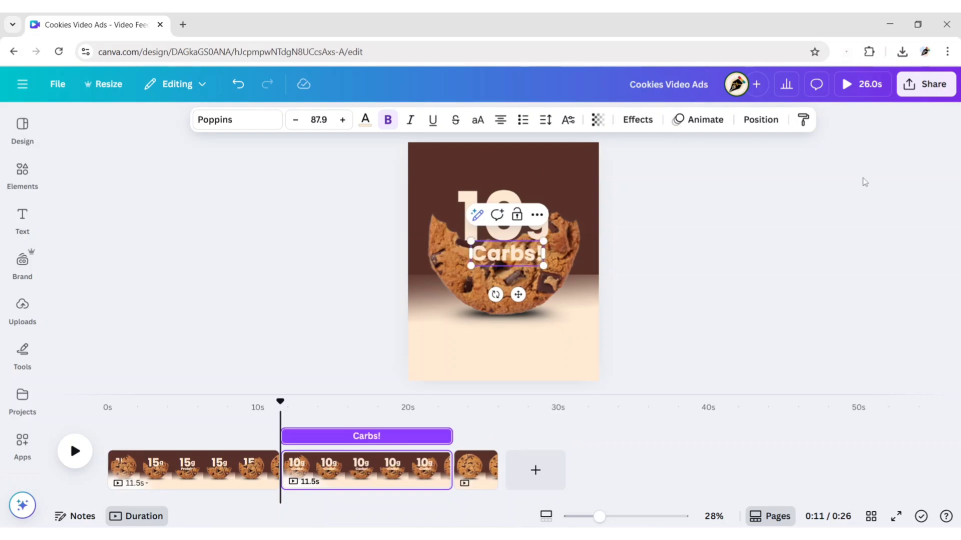
pyautogui.click(863, 178)
# Step: Enlarge the Carbs! text to font size 97.9 and centre it below 10g
pyautogui.click(530, 254)
pyautogui.moveTo(547, 269); pyautogui.dragTo(542, 240)
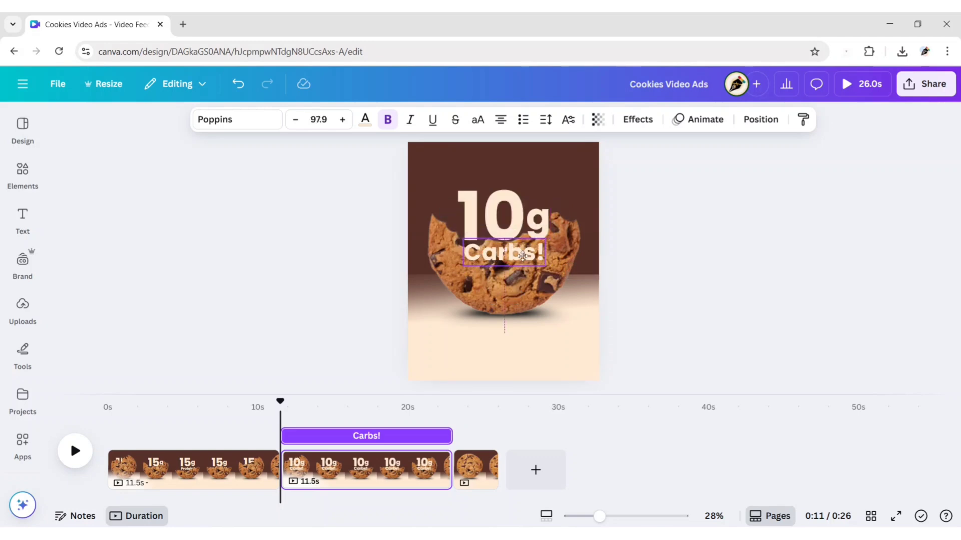
pyautogui.click(679, 265)
# Step: Move the second page's cookie video layer back above all text layers
pyautogui.click(569, 160)
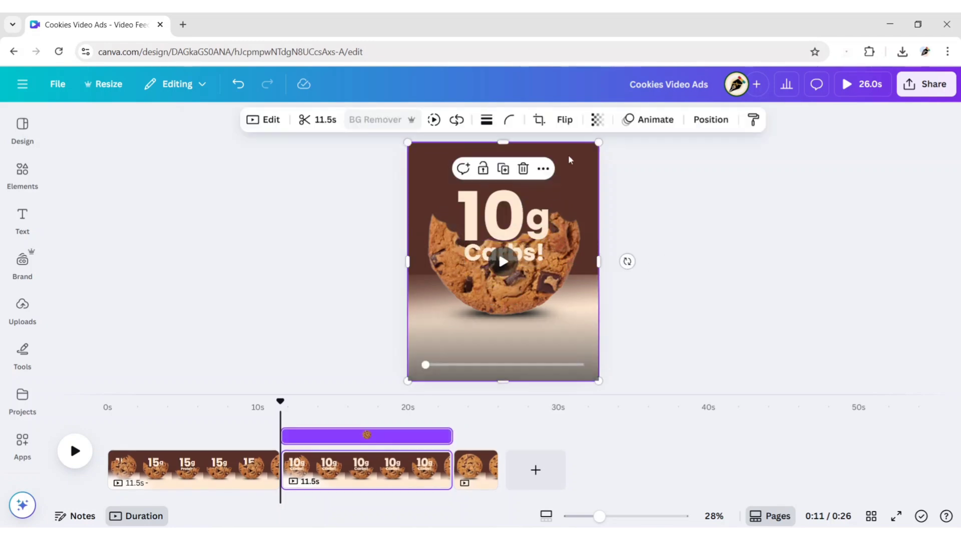
pyautogui.click(710, 119)
pyautogui.moveTo(183, 390); pyautogui.dragTo(183, 241)
pyautogui.press('Escape')
pyautogui.click(695, 198)
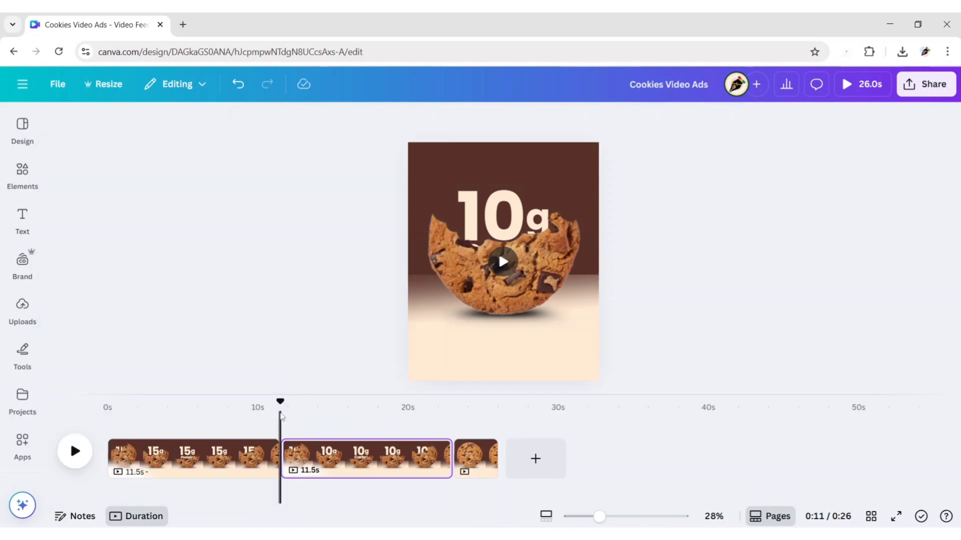
# Step: Duplicate the last 3.0 s page with the whole cookie
pyautogui.click(483, 456)
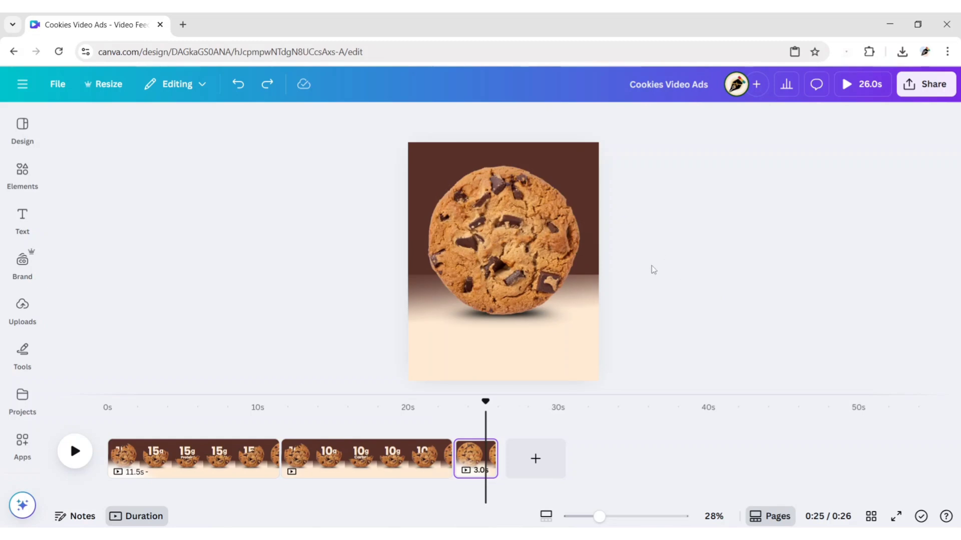
pyautogui.click(482, 449)
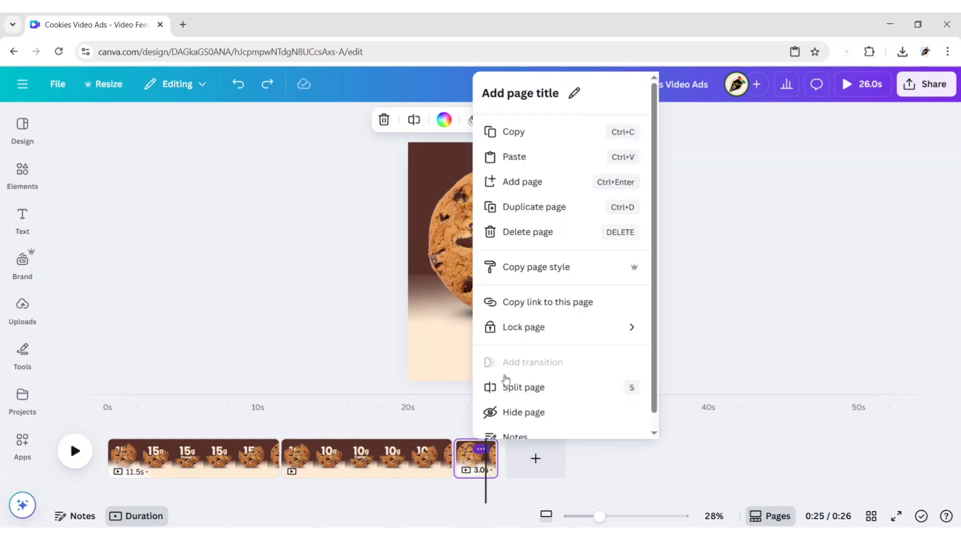
pyautogui.click(549, 208)
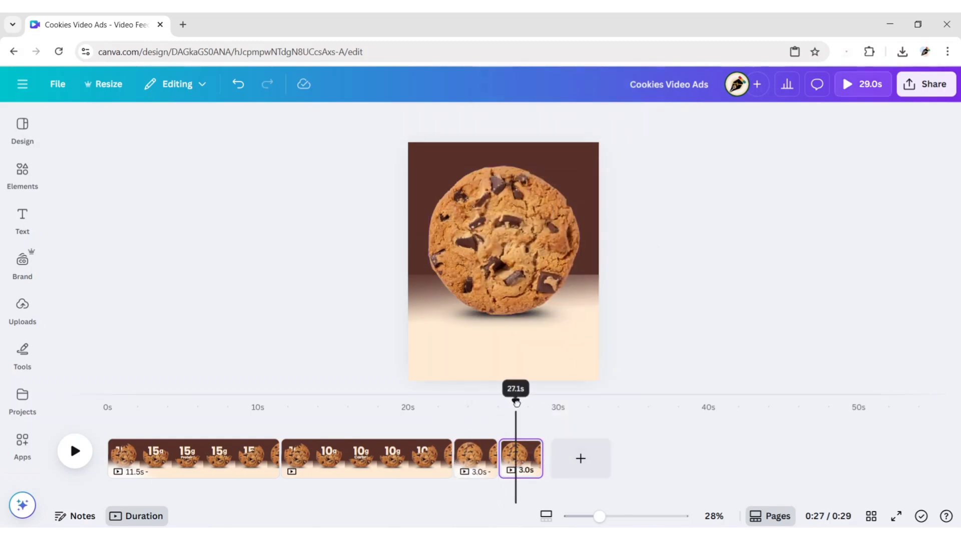
# Step: On the new last page, shrink the cookie and its shadow together to about a third of their size
pyautogui.click(537, 249)
pyautogui.keyDown('shift'); pyautogui.click(520, 325); pyautogui.keyUp('shift')
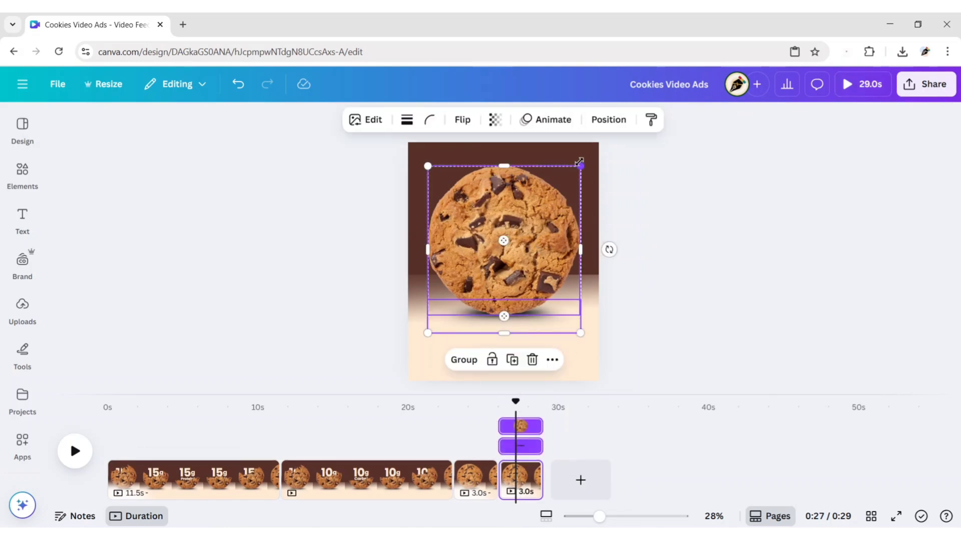
pyautogui.moveTo(579, 166); pyautogui.dragTo(509, 299)
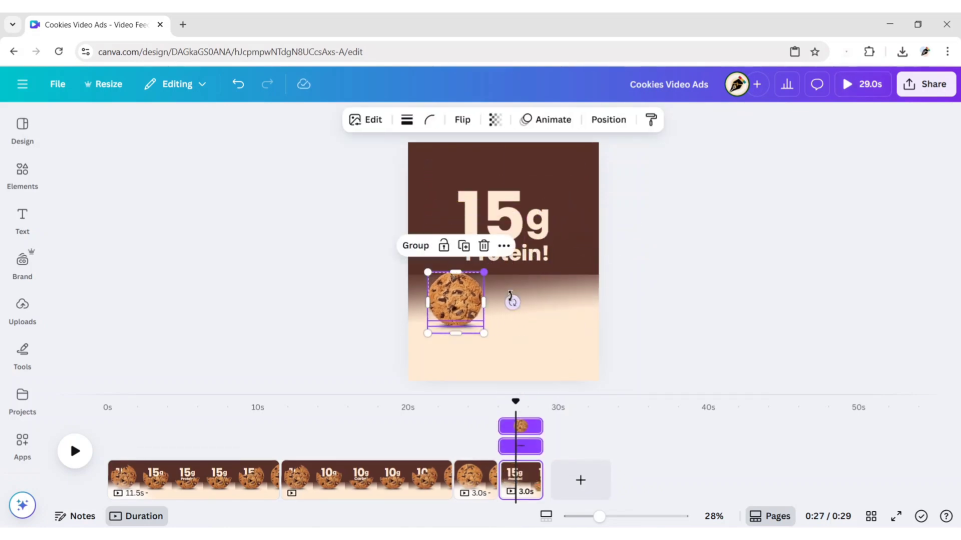
pyautogui.click(637, 308)
# Step: Enlarge the last page's background past the page edges and shift it so the horizon sits lower
pyautogui.click(579, 361)
pyautogui.moveTo(596, 380); pyautogui.dragTo(638, 423)
pyautogui.moveTo(524, 337); pyautogui.dragTo(512, 335)
pyautogui.click(716, 269)
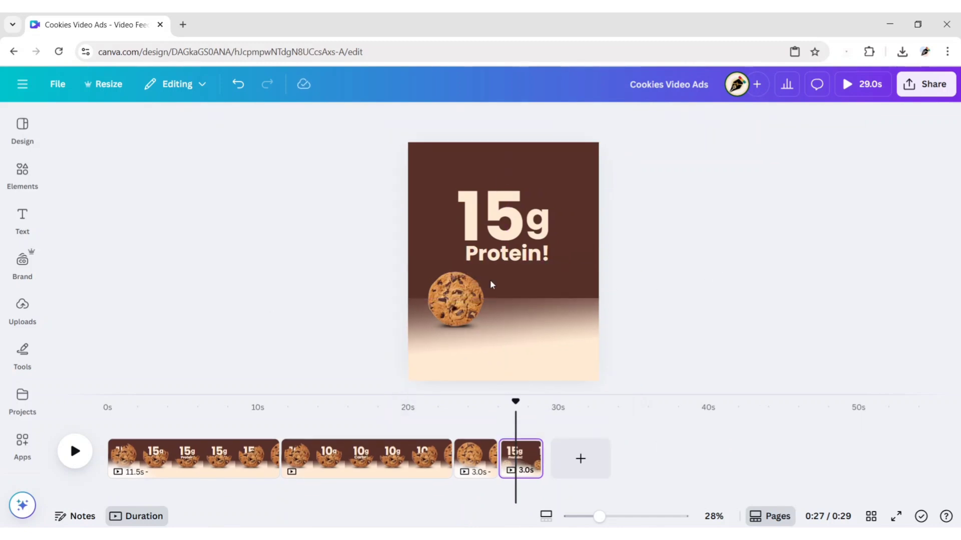
# Step: Add the uploaded cookie box image to the last page and bring it to the front
pyautogui.click(22, 308)
pyautogui.click(157, 235)
pyautogui.click(269, 315)
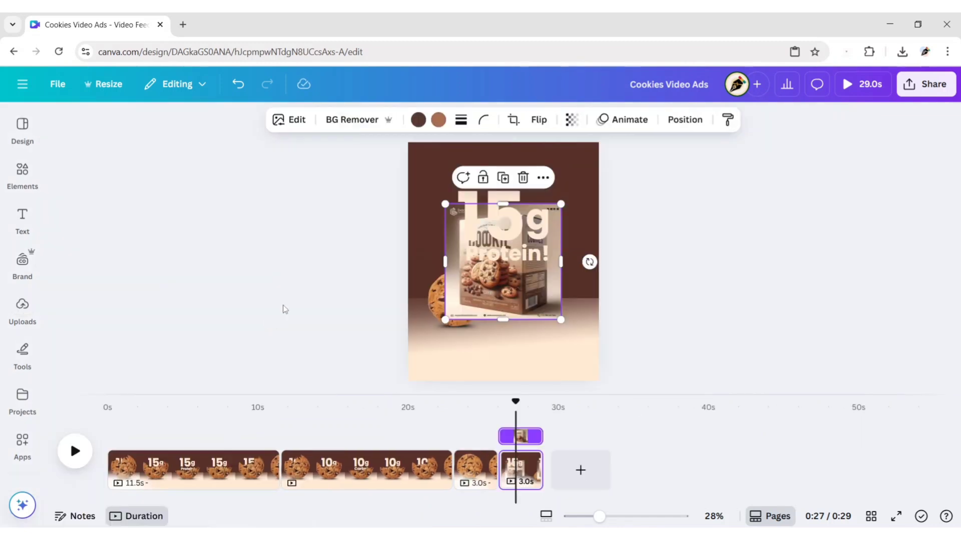
pyautogui.click(684, 120)
pyautogui.click(99, 245)
pyautogui.press('Escape')
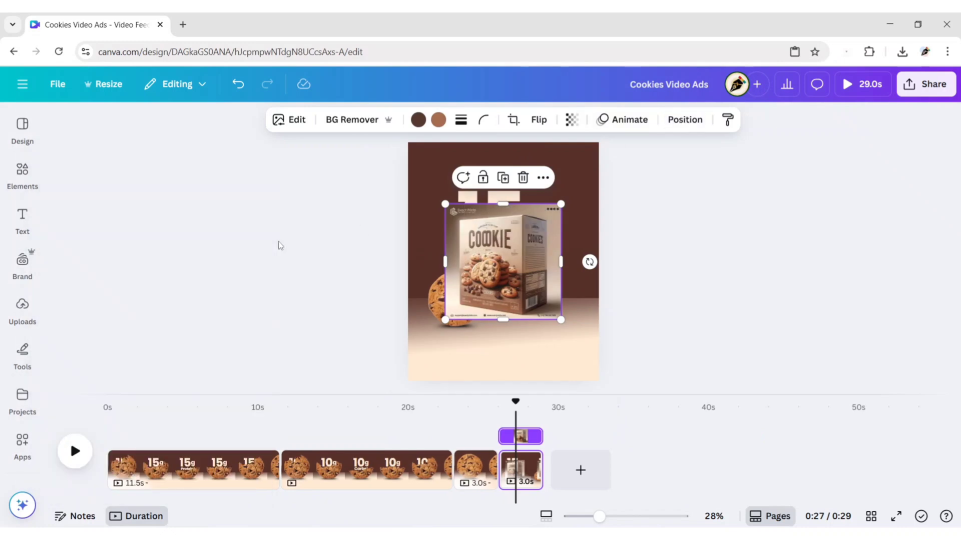
# Step: Remove the box image's background, place it to the right of the small cookie and enlarge it slightly
pyautogui.moveTo(512, 263); pyautogui.dragTo(550, 284)
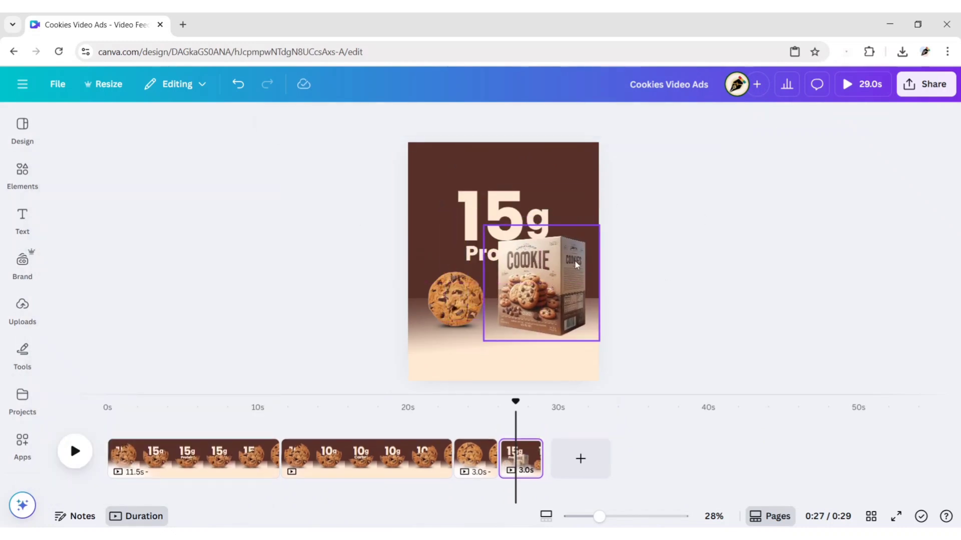
pyautogui.moveTo(599, 225); pyautogui.dragTo(603, 217)
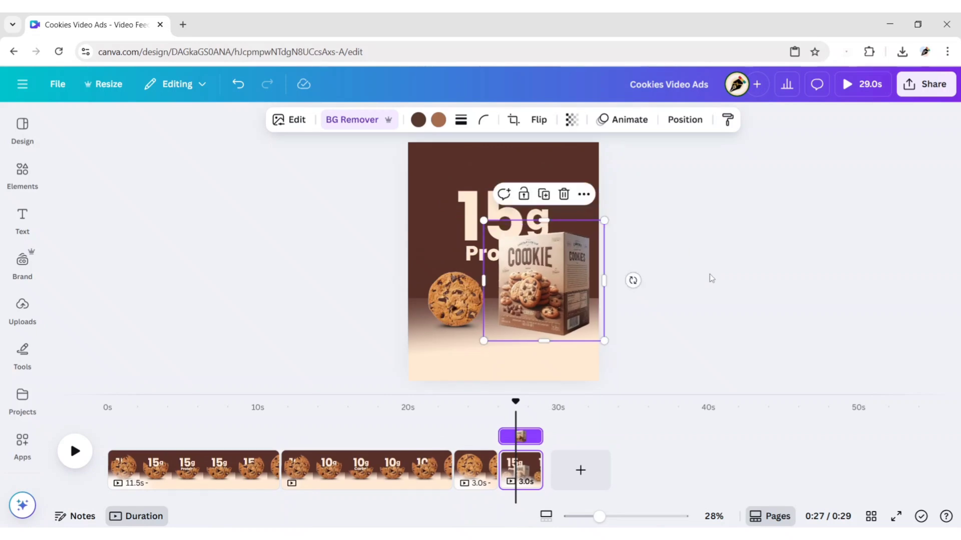
pyautogui.click(628, 286)
# Step: Shrink the cookie and its shadow together on the last page to about 272 by 298
pyautogui.click(452, 330)
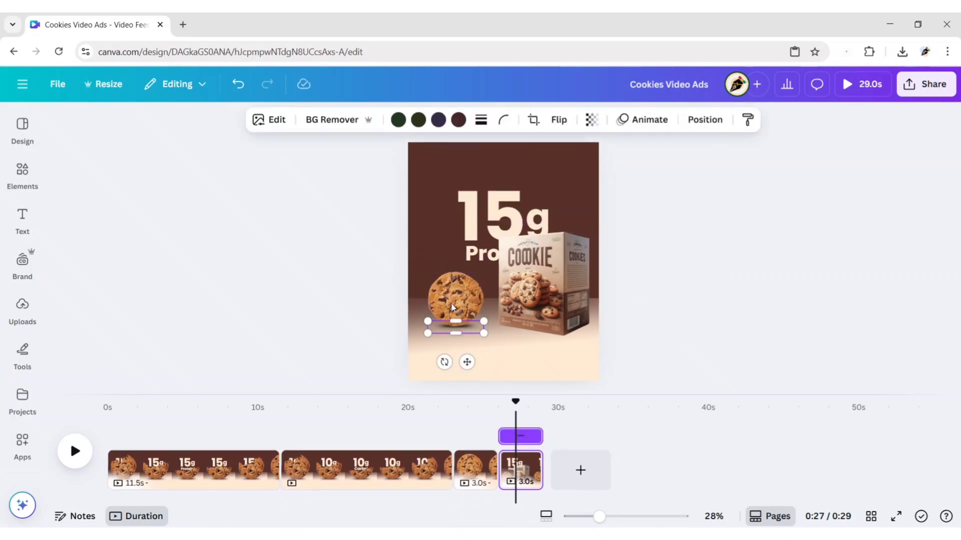
pyautogui.keyDown('shift'); pyautogui.click(453, 315); pyautogui.keyUp('shift')
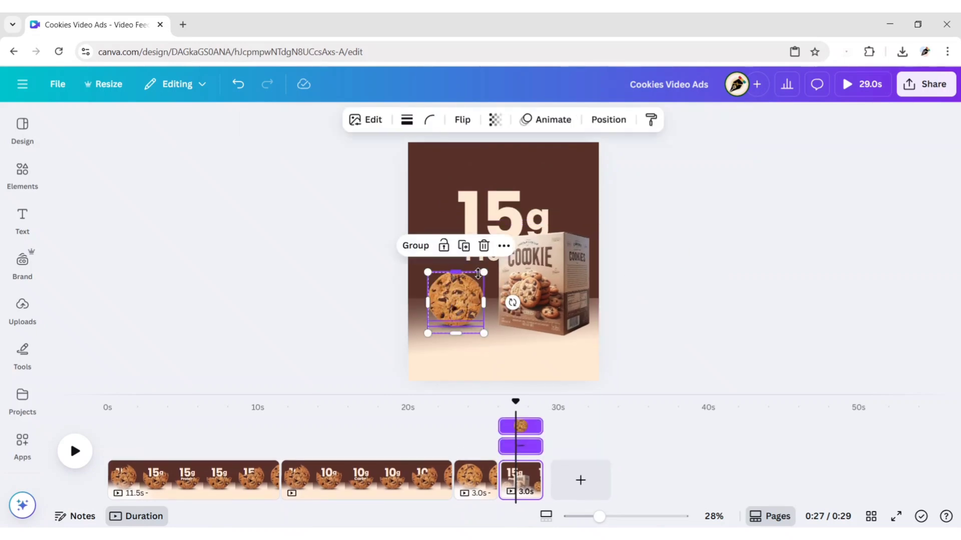
pyautogui.moveTo(481, 272); pyautogui.dragTo(478, 279)
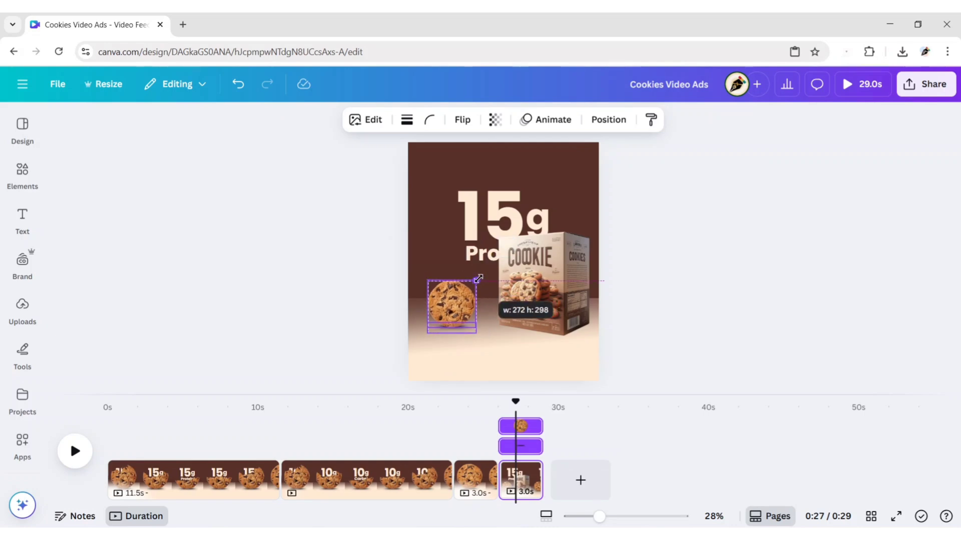
pyautogui.click(676, 265)
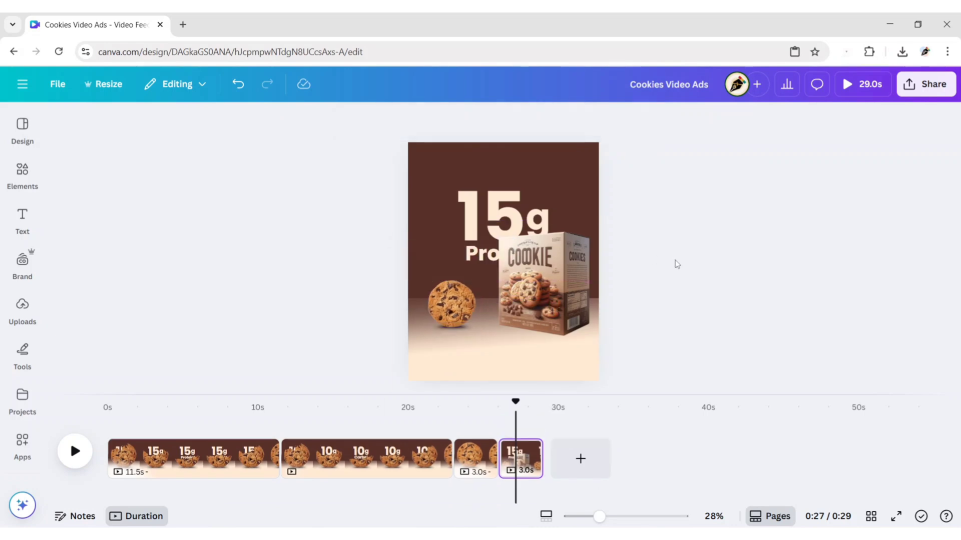
# Step: Delete the "g" and "15" text elements from the last page
pyautogui.click(537, 220)
pyautogui.press('Delete')
pyautogui.click(540, 290)
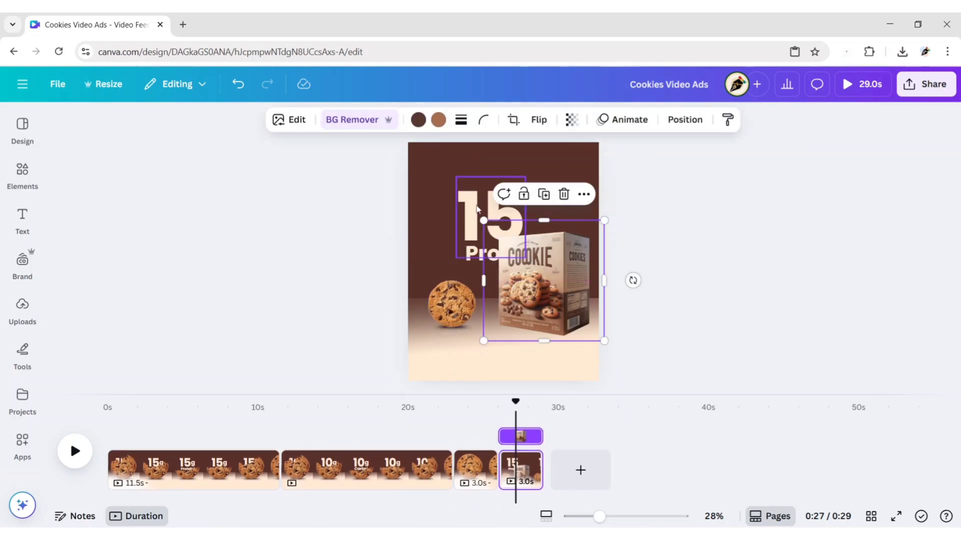
pyautogui.click(477, 209)
pyautogui.press('Delete')
# Step: Move the "Protein!" text near the top of the last page and replace its wording with "Everyone needs a cookie!"
pyautogui.click(447, 248)
pyautogui.moveTo(447, 247); pyautogui.dragTo(438, 166)
pyautogui.doubleClick(438, 167)
pyautogui.write('E')
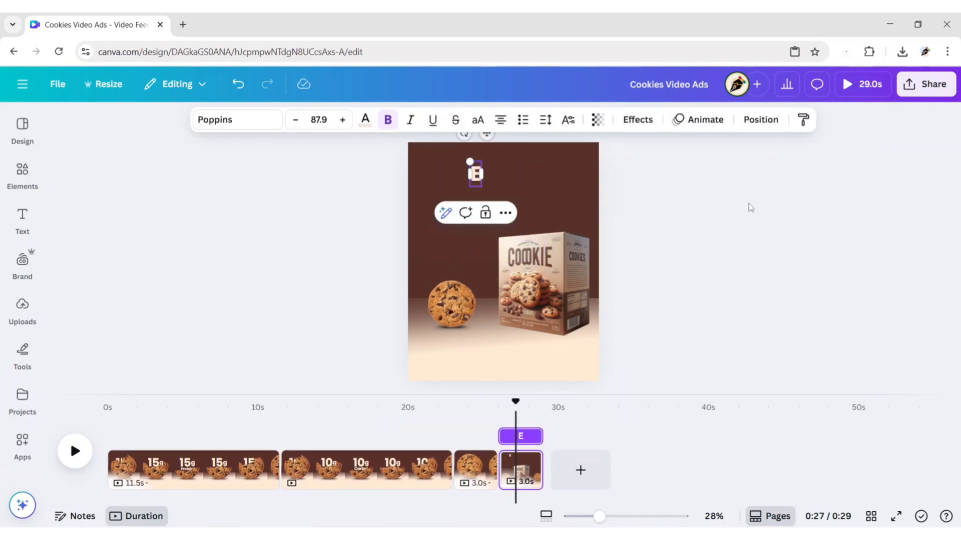
pyautogui.write('veryone needs')
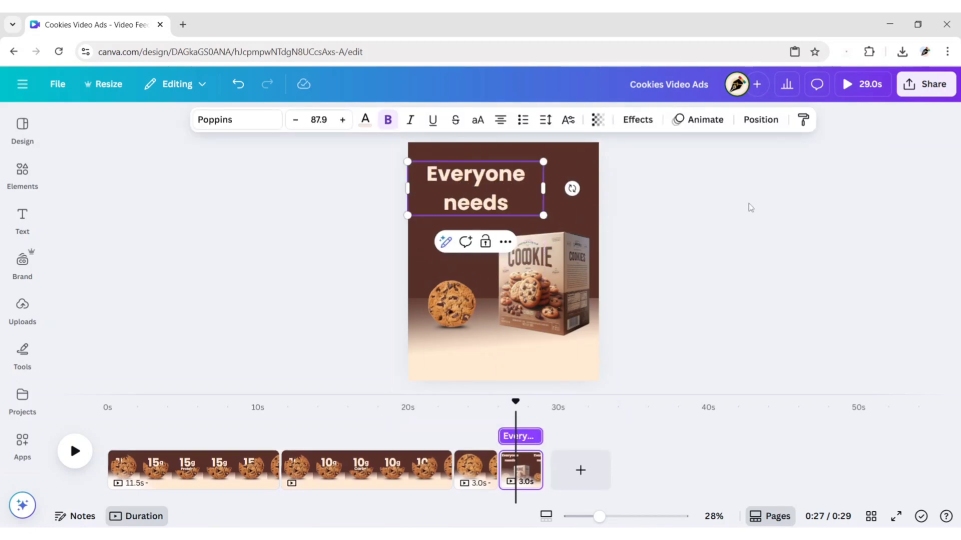
pyautogui.write(' a cookie!')
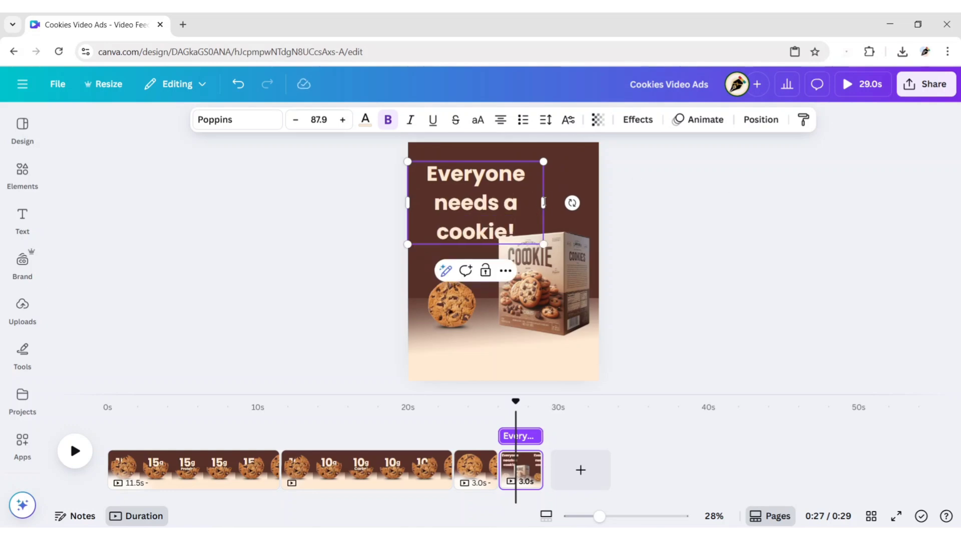
# Step: Fit the headline on two lines by widening its text box and setting the font size to 85, and centre it on the page
pyautogui.moveTo(542, 203); pyautogui.dragTo(591, 188)
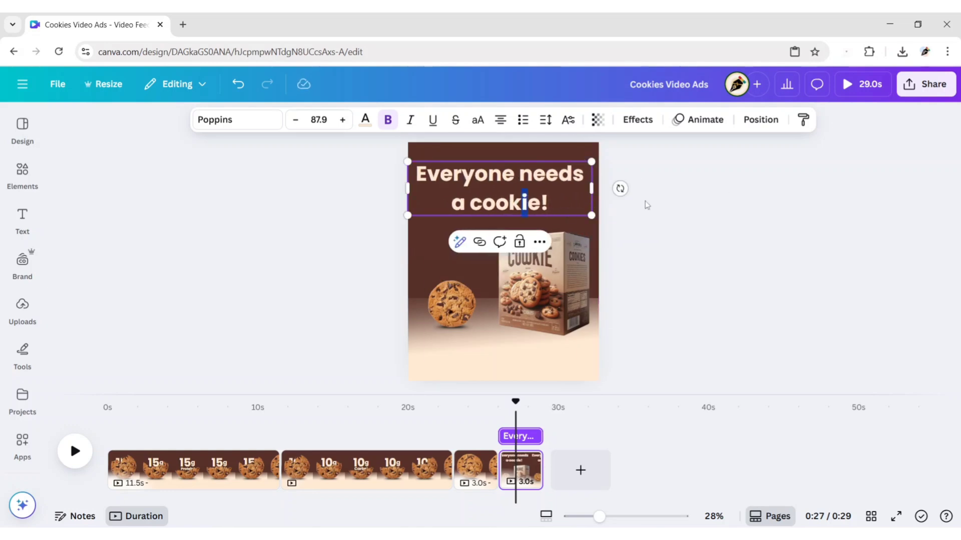
pyautogui.click(370, 165)
pyautogui.moveTo(495, 197)
pyautogui.mouseDown()
pyautogui.moveTo(515, 200)
pyautogui.moveTo(502, 197)
pyautogui.mouseUp()
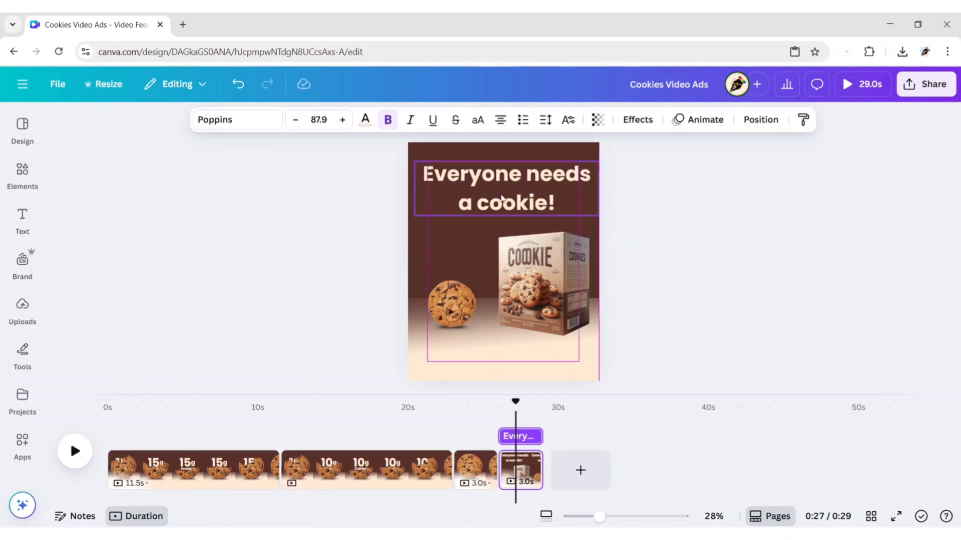
pyautogui.click(325, 122)
pyautogui.press('Return')
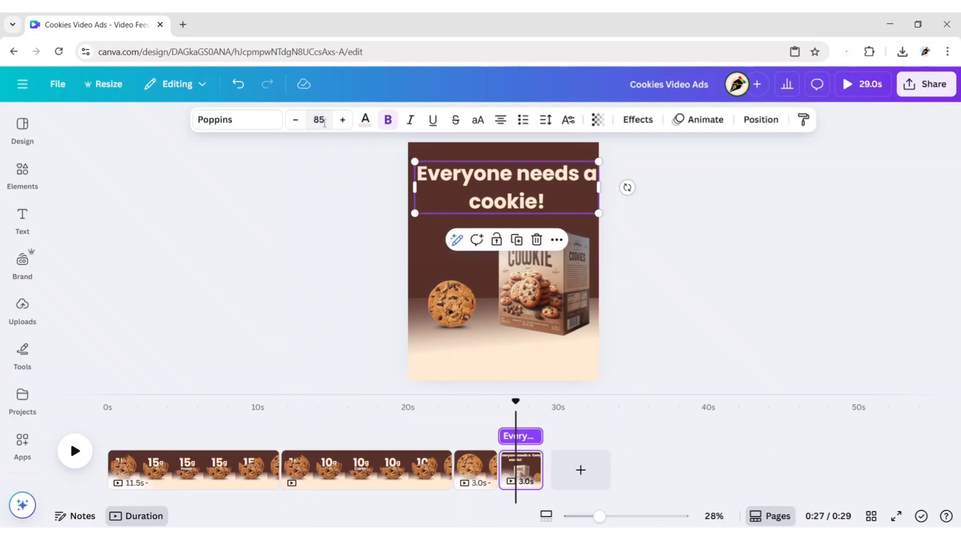
pyautogui.moveTo(602, 186); pyautogui.dragTo(593, 188)
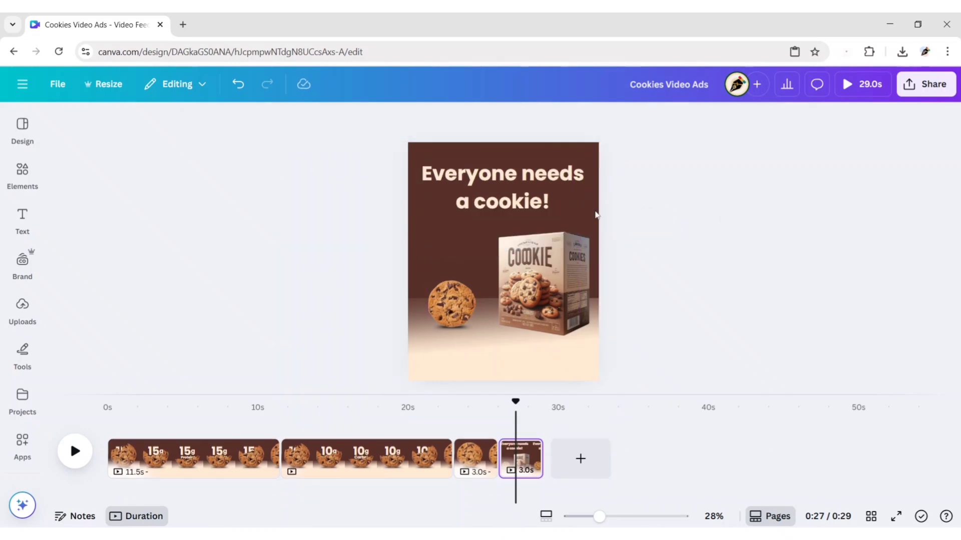
pyautogui.moveTo(507, 192); pyautogui.dragTo(495, 194)
pyautogui.click(682, 225)
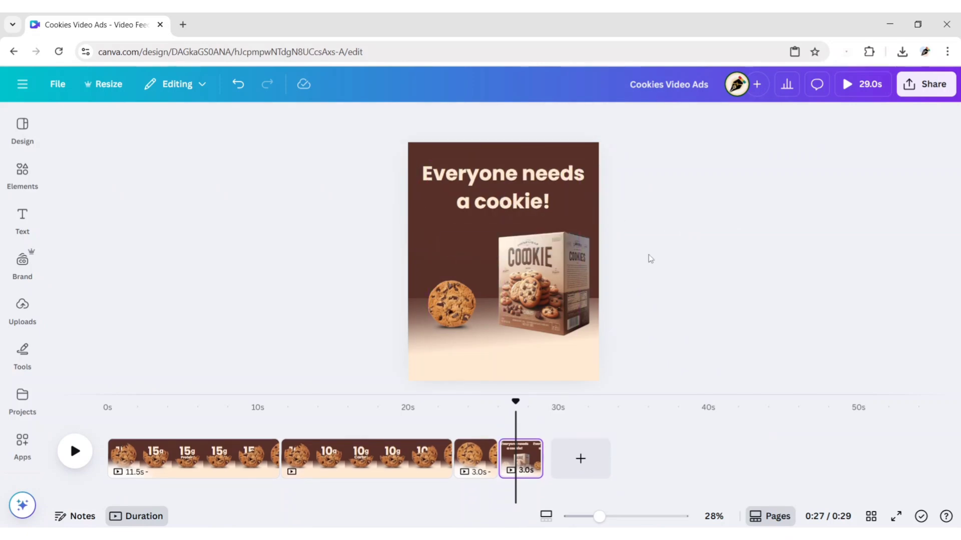
# Step: Copy the cookie box onto the third page and move it just beyond that page's right edge
pyautogui.click(541, 290)
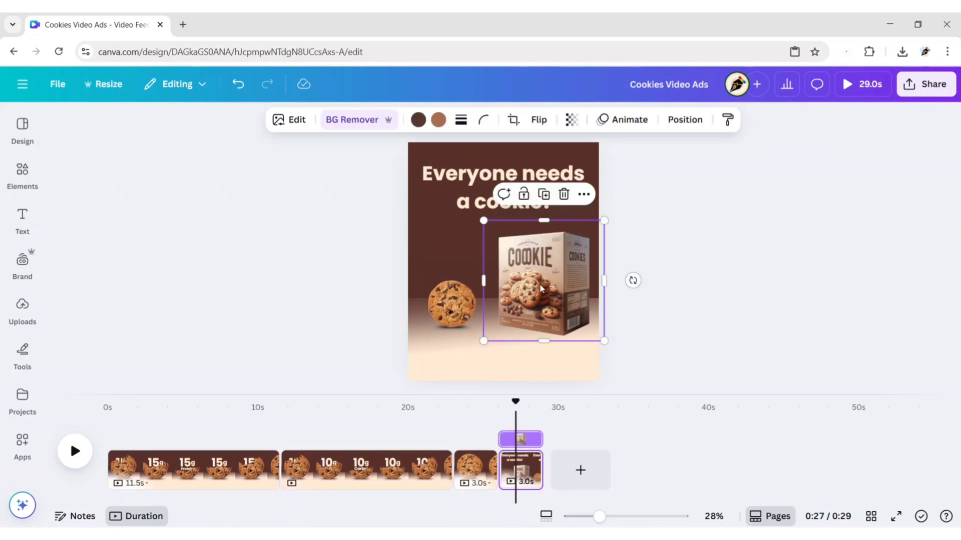
pyautogui.click(584, 194)
pyautogui.click(662, 208)
pyautogui.click(473, 465)
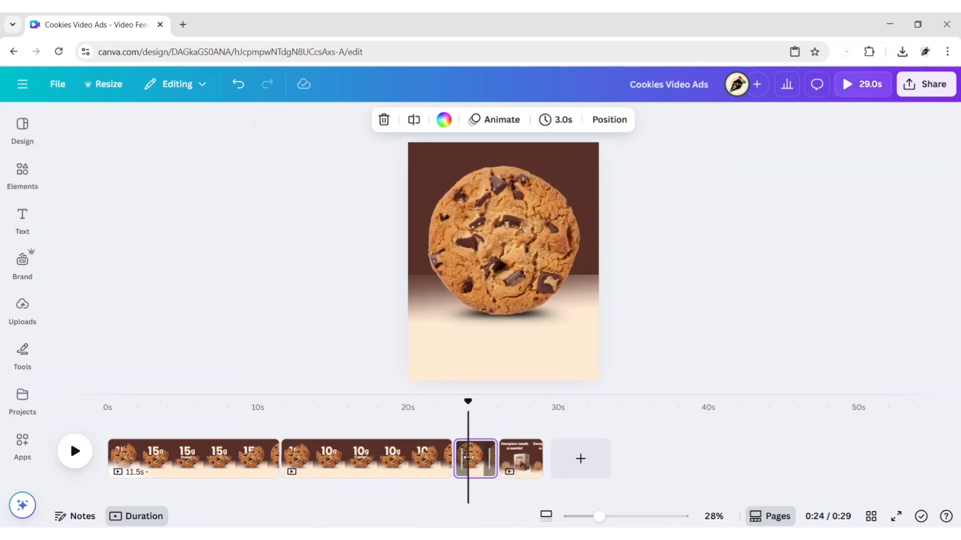
pyautogui.rightClick(504, 361)
pyautogui.click(540, 249)
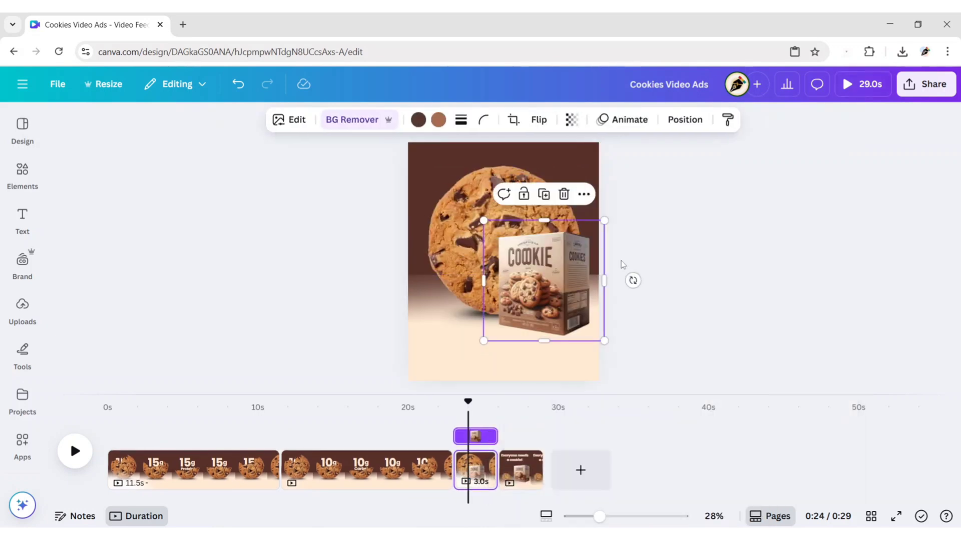
pyautogui.click(654, 253)
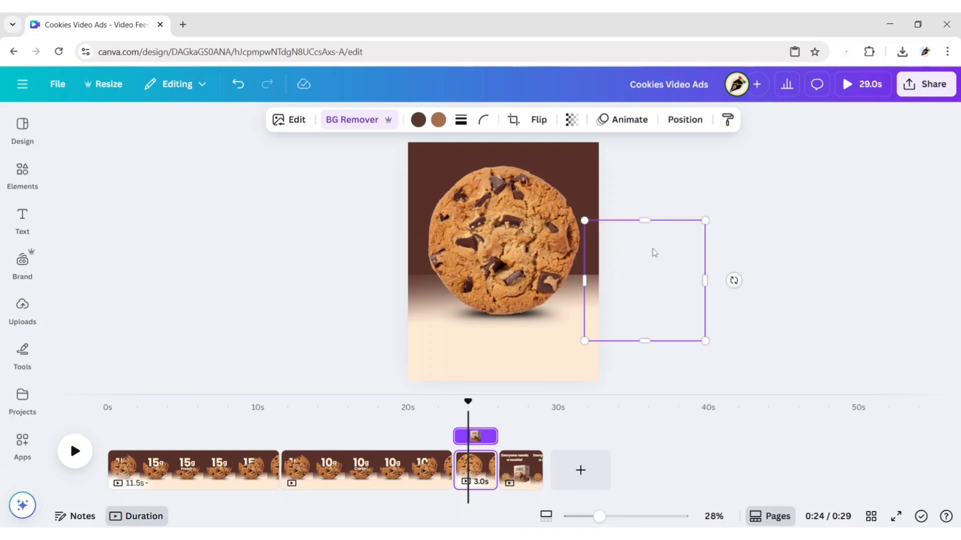
pyautogui.click(796, 242)
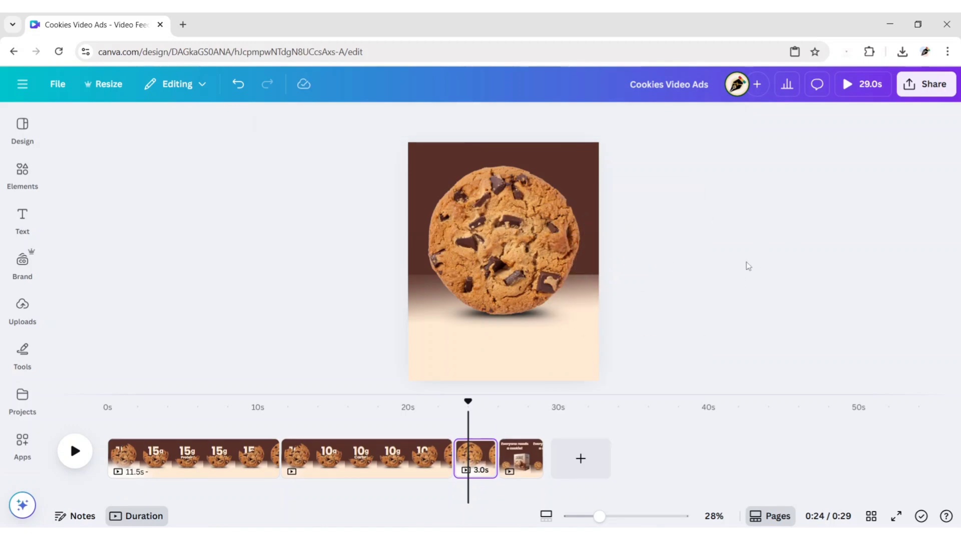
# Step: Add a Match & Move transition of 0.8 seconds between the third page and the last page
pyautogui.click(498, 470)
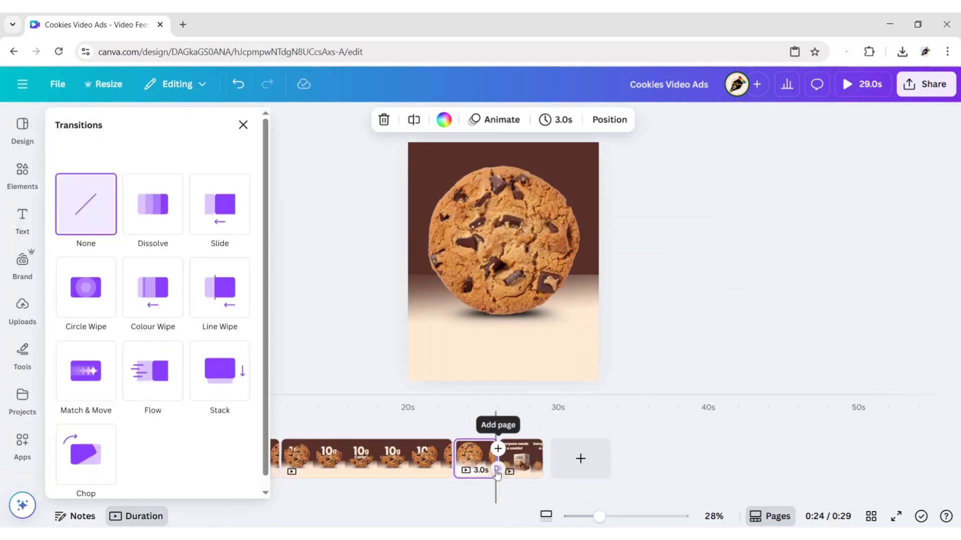
pyautogui.click(89, 374)
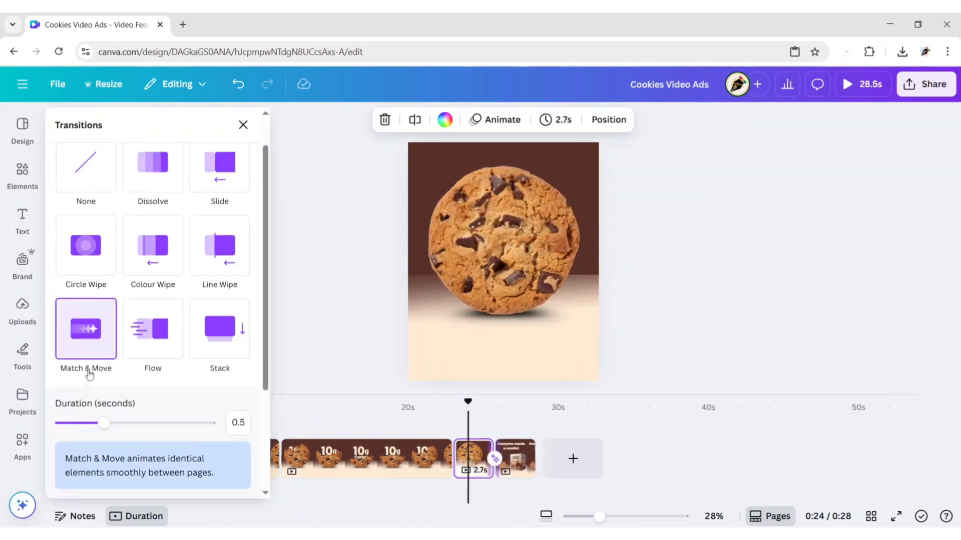
pyautogui.moveTo(104, 423); pyautogui.dragTo(135, 423)
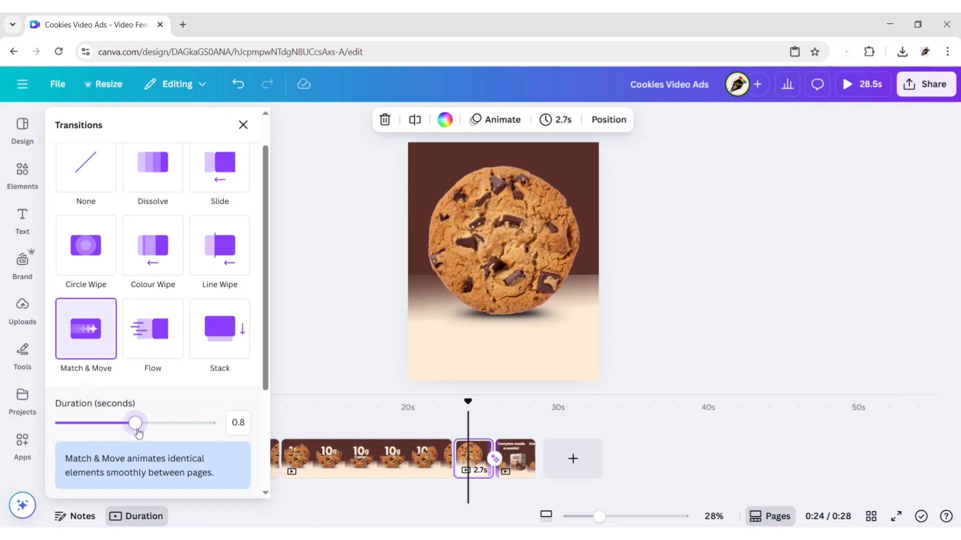
pyautogui.click(243, 125)
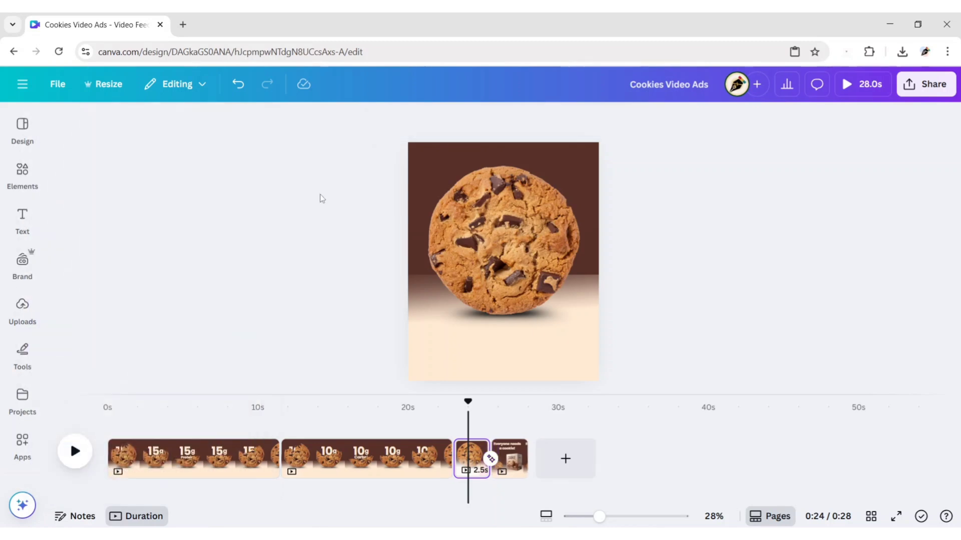
# Step: Delete the hidden "Protein!", "g" and "15" text layers from the third page
pyautogui.click(500, 241)
pyautogui.click(685, 119)
pyautogui.click(199, 187)
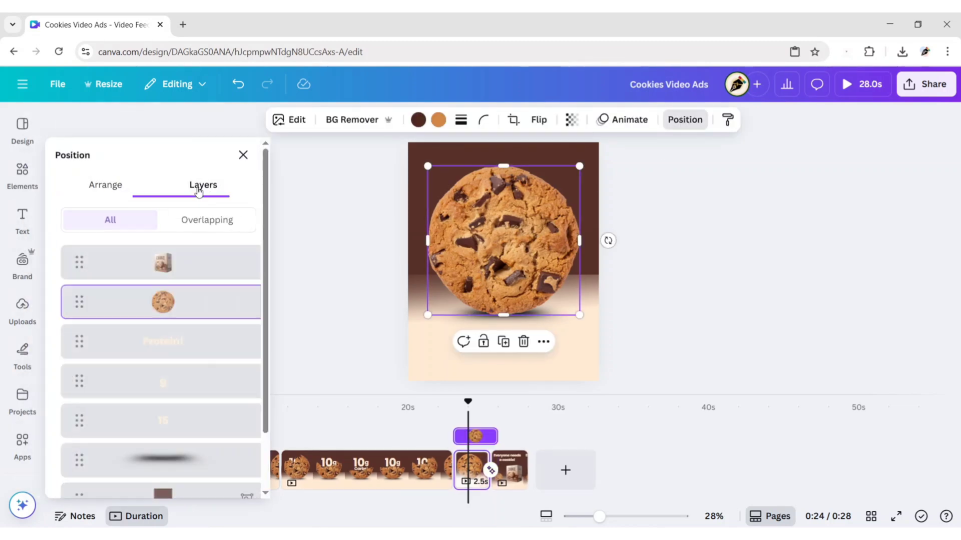
pyautogui.click(182, 344)
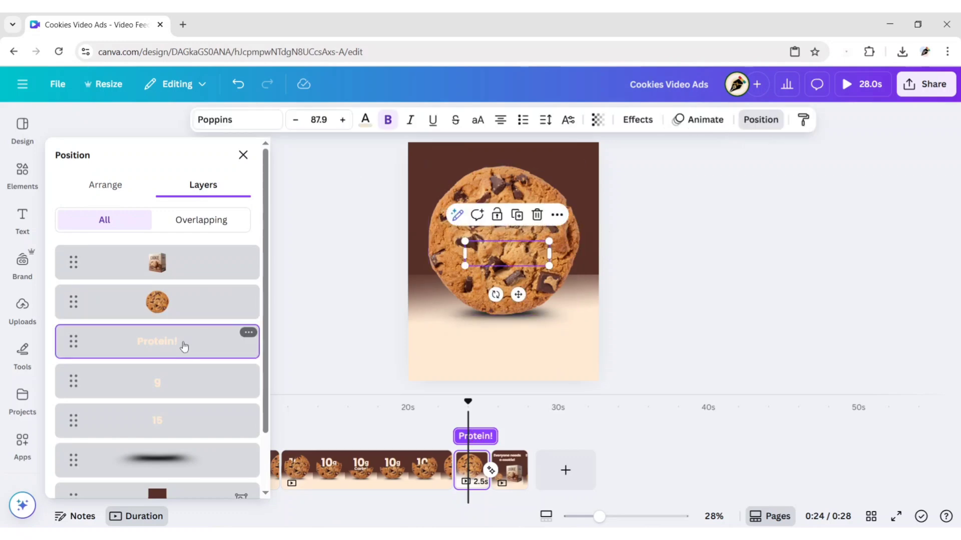
pyautogui.keyDown('shift'); pyautogui.click(185, 430); pyautogui.keyUp('shift')
pyautogui.press('Delete')
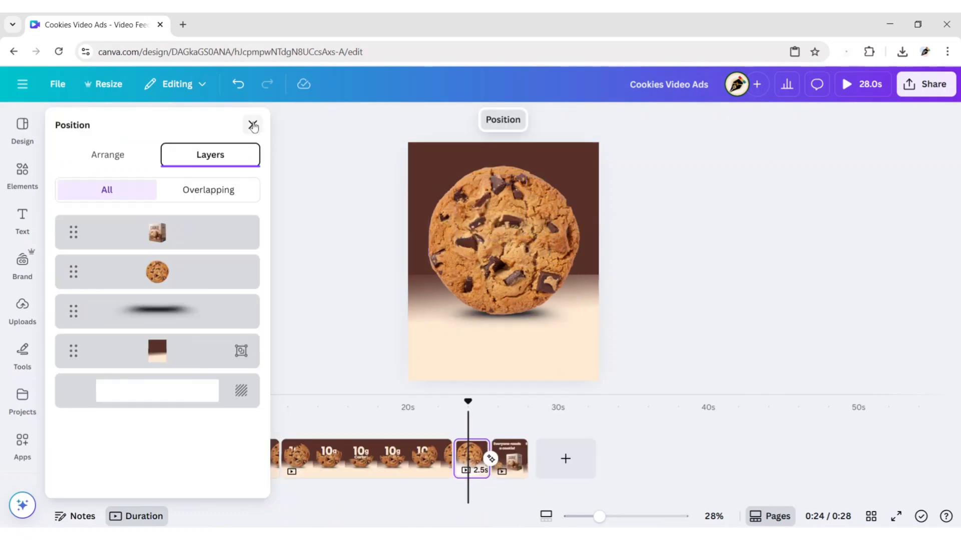
pyautogui.click(253, 126)
# Step: Trim the start of the "Everyone needs a cookie!" headline's timing so it appears shortly after the last page begins
pyautogui.moveTo(468, 401); pyautogui.dragTo(502, 408)
pyautogui.click(499, 195)
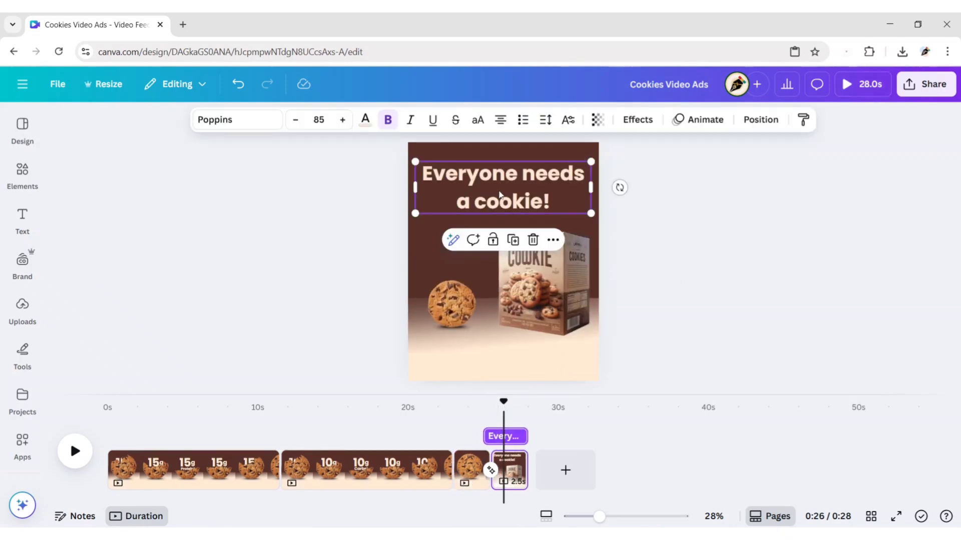
pyautogui.click(126, 521)
pyautogui.click(131, 520)
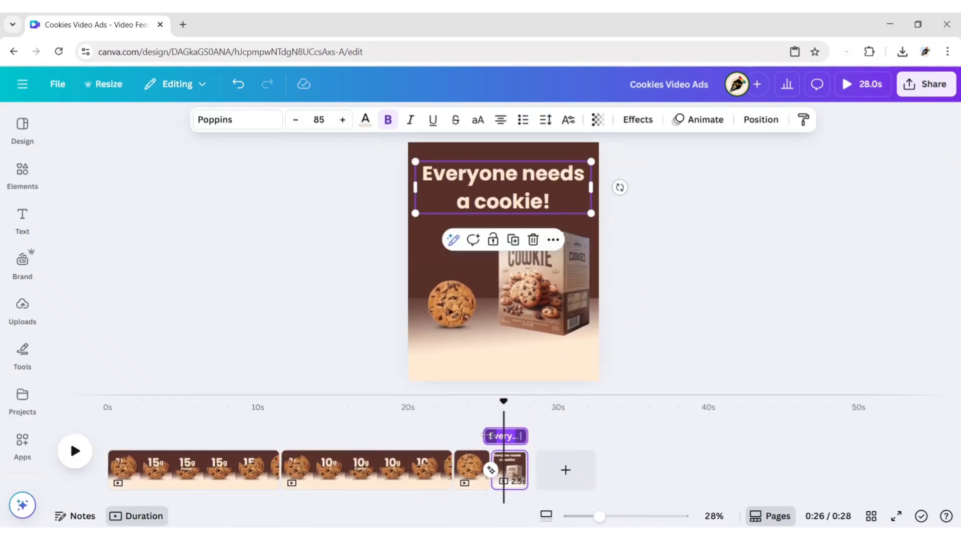
pyautogui.moveTo(490, 436); pyautogui.dragTo(499, 437)
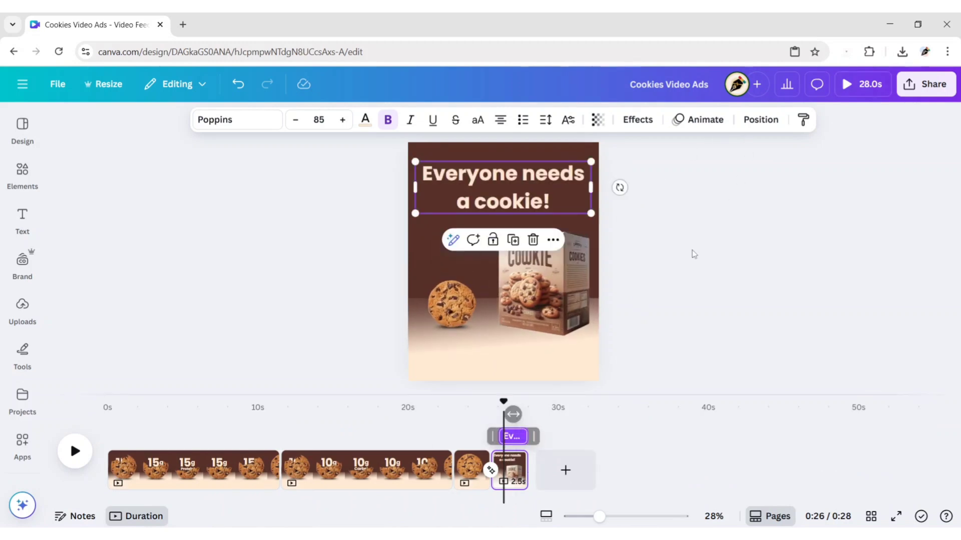
# Step: Apply the Typewriter animation to the headline and extend the last page's duration to 4.0 seconds
pyautogui.click(714, 120)
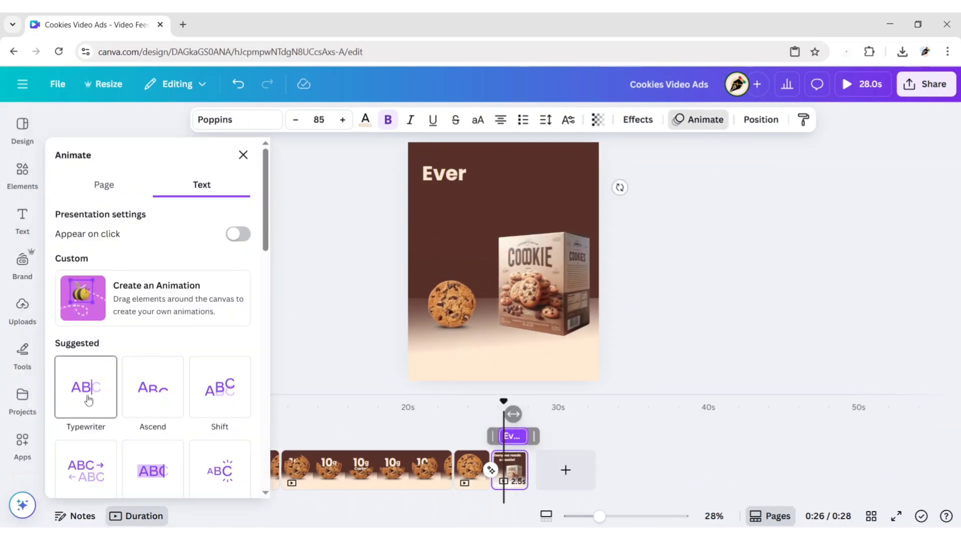
pyautogui.click(88, 396)
pyautogui.click(243, 154)
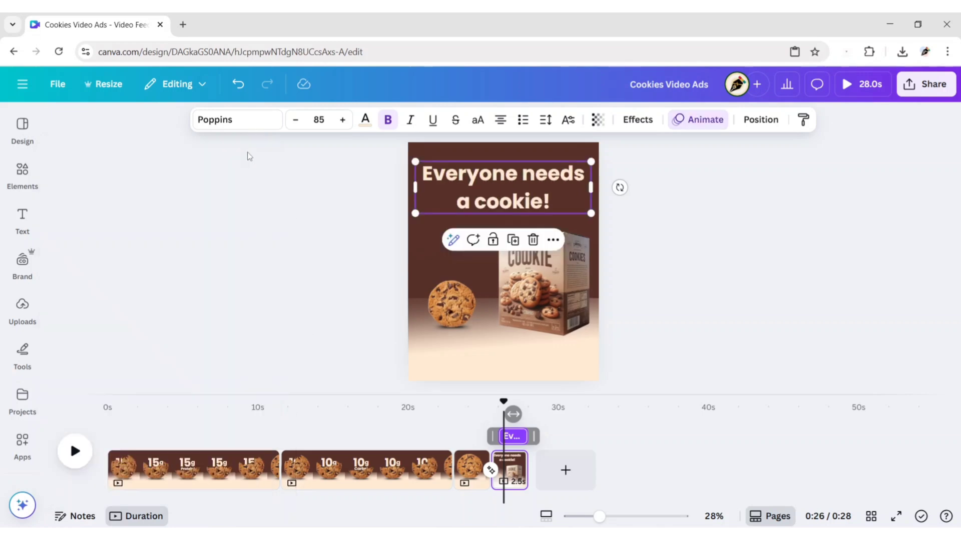
pyautogui.moveTo(530, 473); pyautogui.dragTo(549, 470)
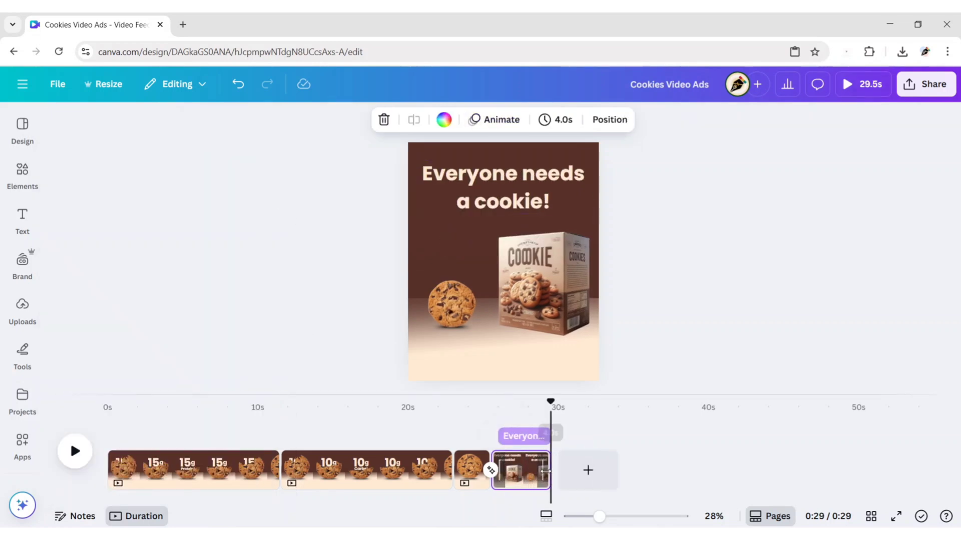
pyautogui.moveTo(534, 403); pyautogui.dragTo(531, 423)
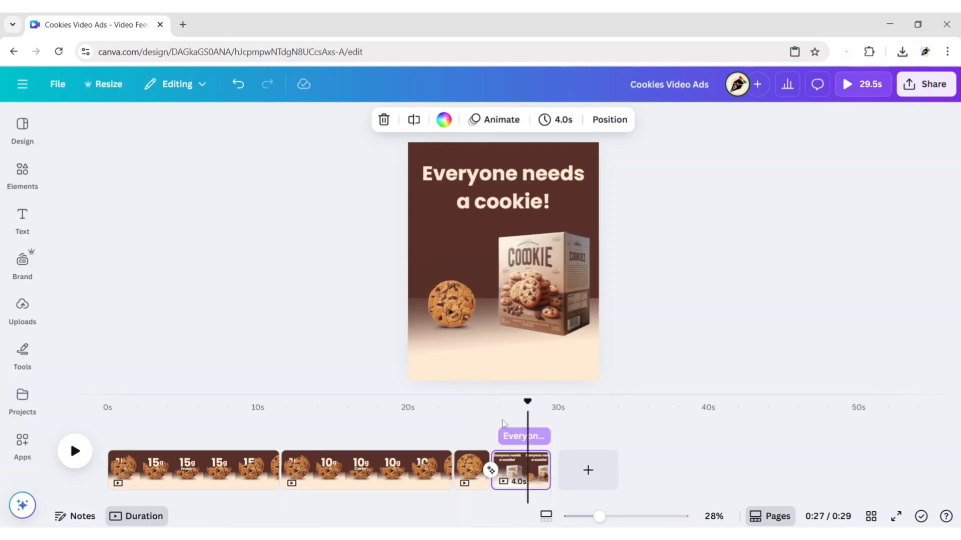
# Step: Add the uploaded Cookie N Fry logo to the last page, shrink it and place it near the bottom centre
pyautogui.click(22, 306)
pyautogui.click(71, 220)
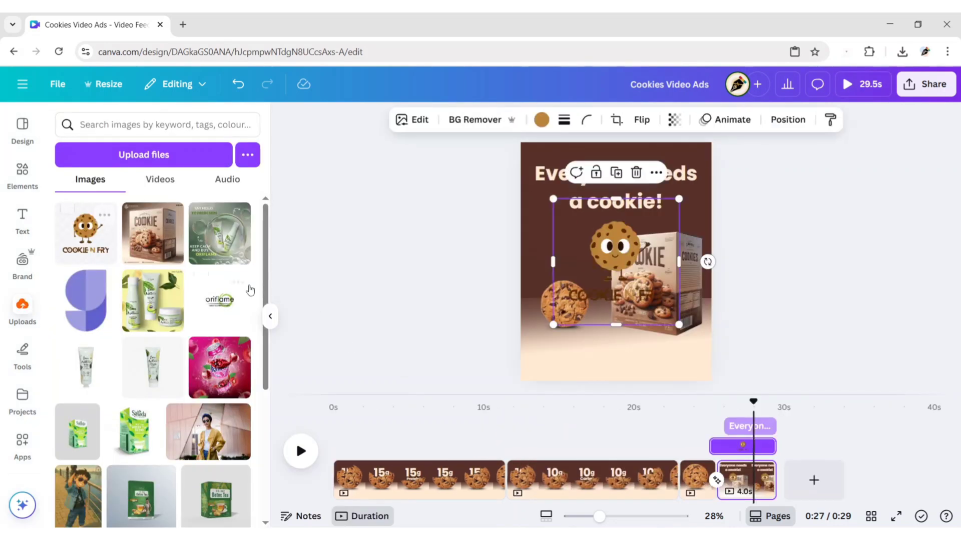
pyautogui.click(270, 316)
pyautogui.moveTo(568, 195); pyautogui.dragTo(525, 389)
pyautogui.moveTo(497, 360); pyautogui.dragTo(496, 356)
pyautogui.click(542, 371)
pyautogui.click(498, 359)
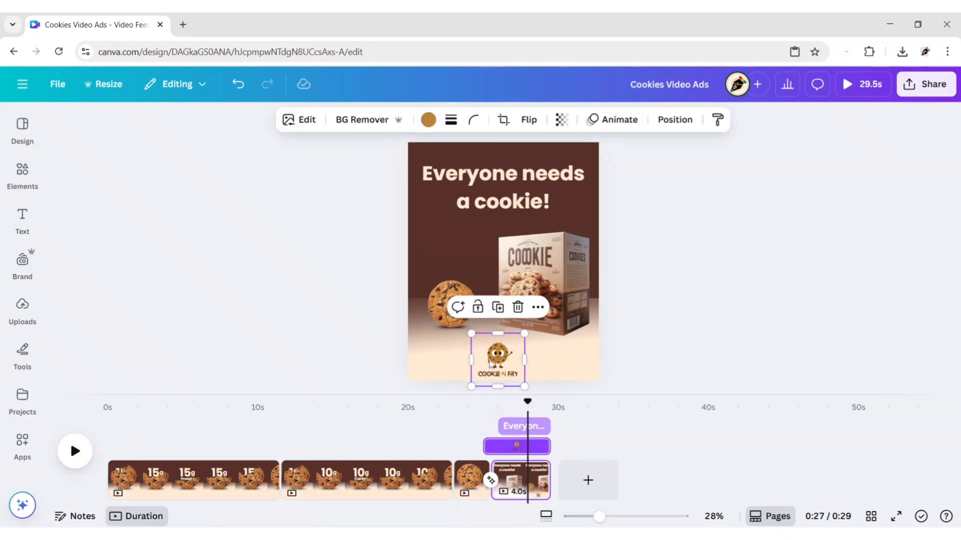
# Step: Apply the Rise animation to the Cookie N Fry logo on the last page, set to play on enter
pyautogui.click(619, 120)
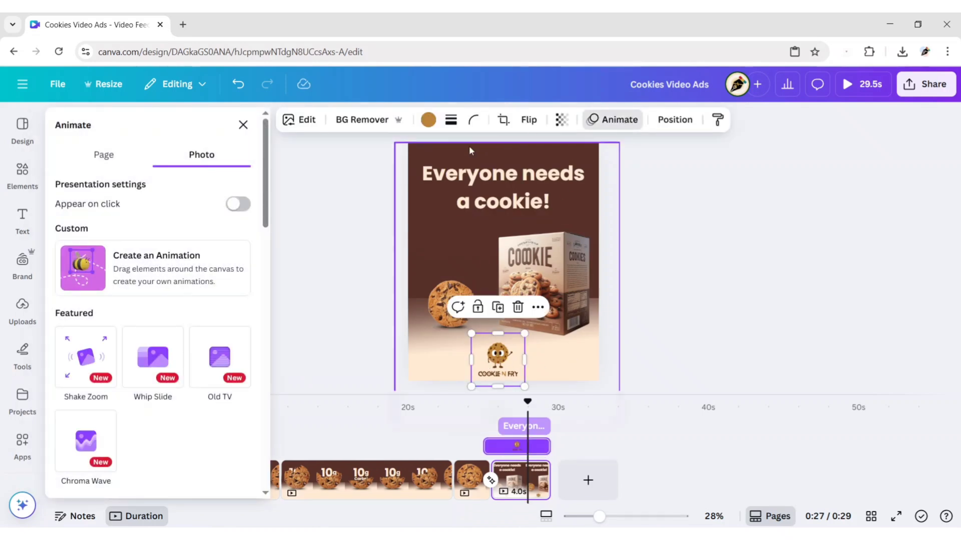
pyautogui.scroll(-8, 95, 310)
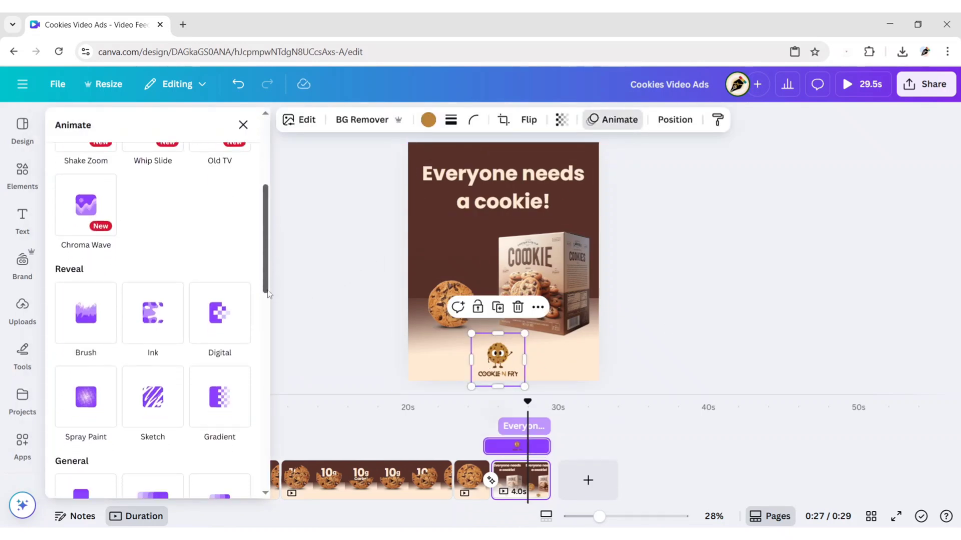
pyautogui.click(92, 319)
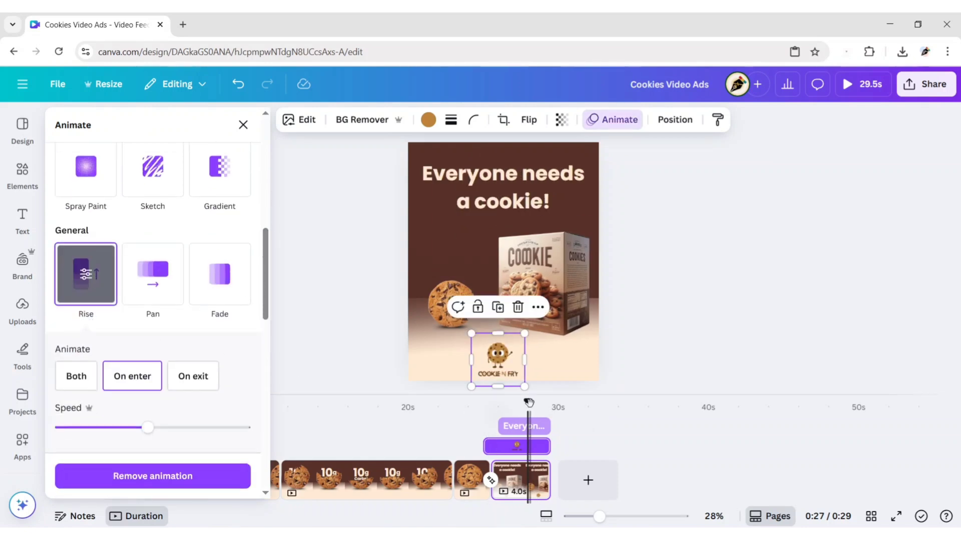
# Step: Trim the starts of the logo's and headline's timings on the last page so the headline appears slightly after the logo
pyautogui.moveTo(528, 403); pyautogui.dragTo(500, 415)
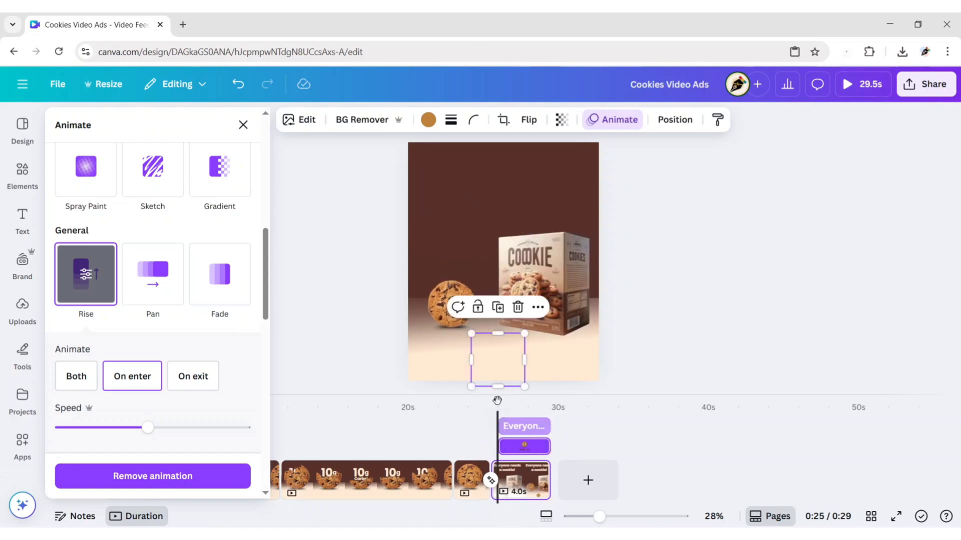
pyautogui.moveTo(498, 402); pyautogui.dragTo(550, 403)
pyautogui.click(501, 426)
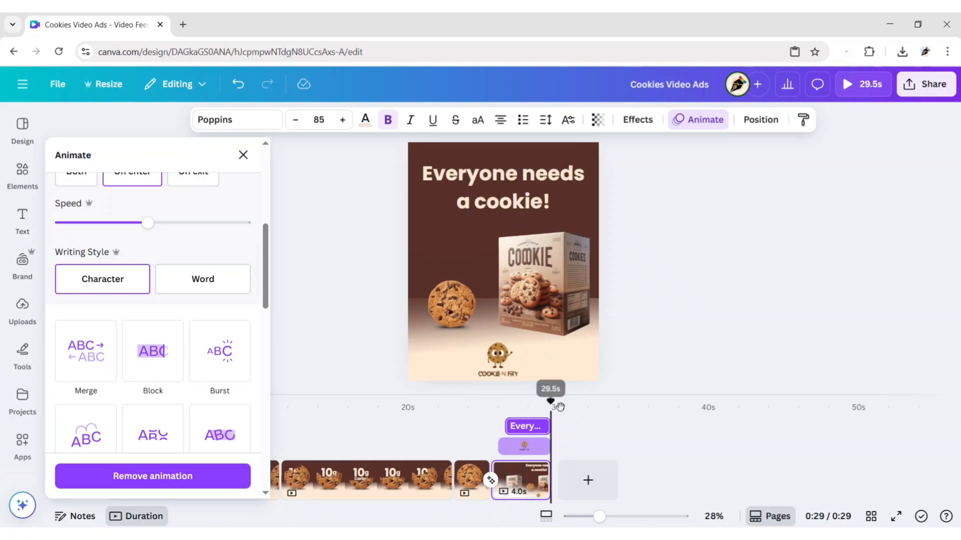
pyautogui.click(703, 293)
pyautogui.click(719, 276)
# Step: Shorten the third page by half a second and play the whole video from the beginning in full screen
pyautogui.click(523, 427)
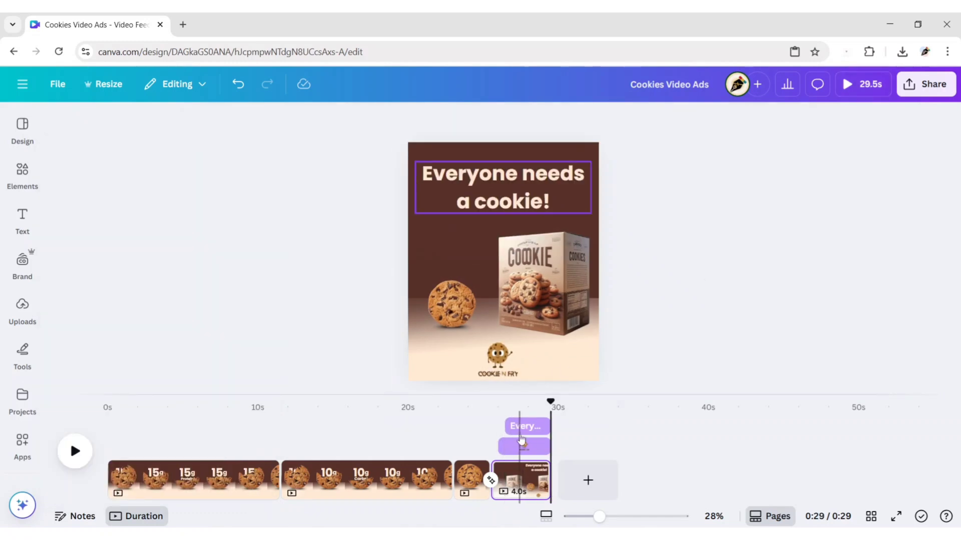
pyautogui.rightClick(523, 427)
pyautogui.click(611, 284)
pyautogui.moveTo(453, 399); pyautogui.dragTo(107, 400)
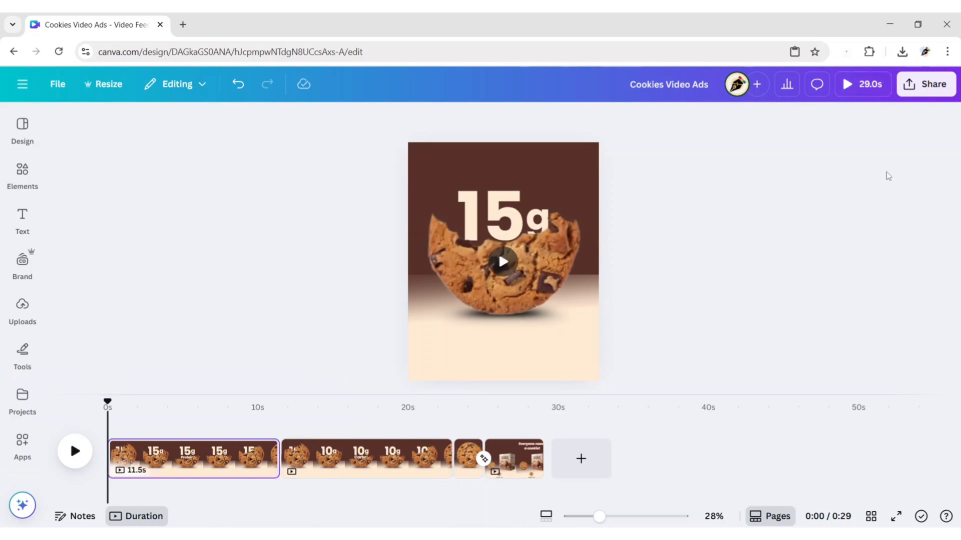
pyautogui.click(849, 86)
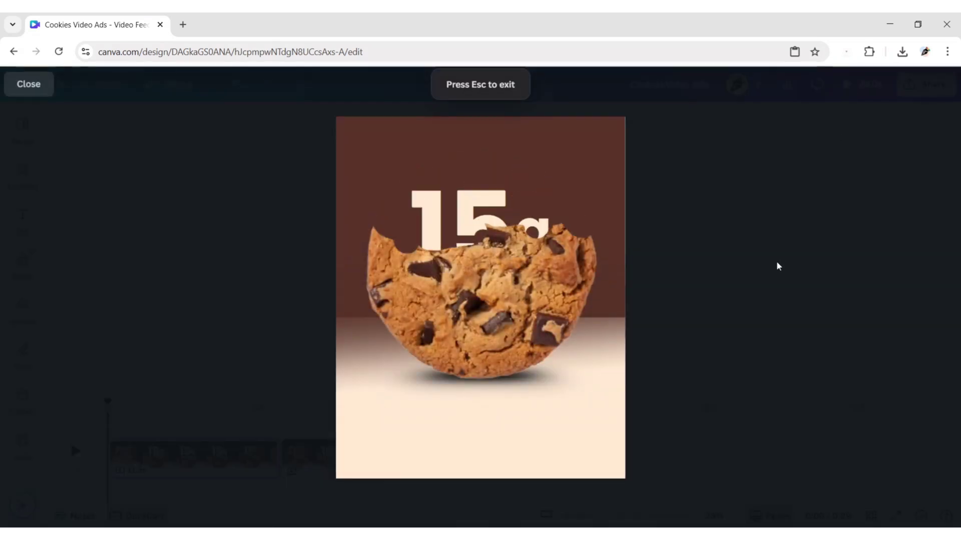